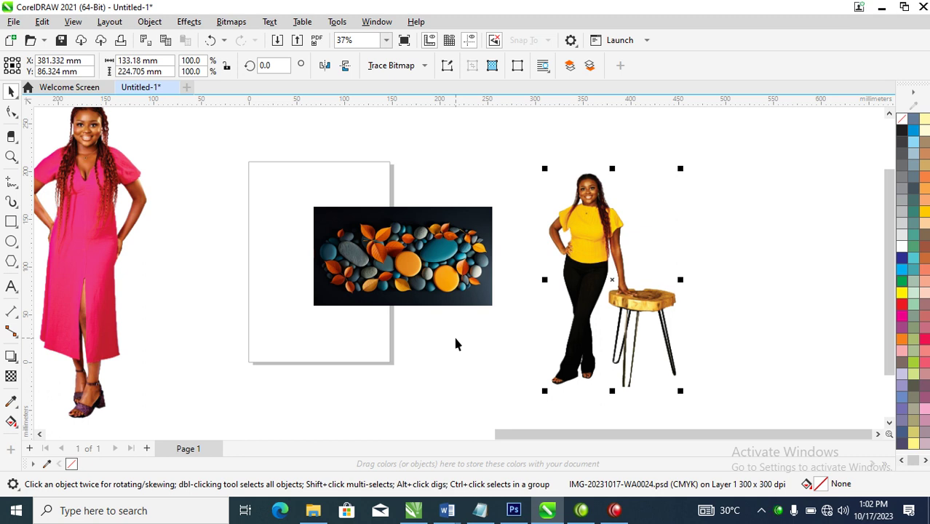
Step: Draw a white-filled rectangle about 147 by 212 mm over the A5 page and move the pebble image off the page
left_click(182, 165)
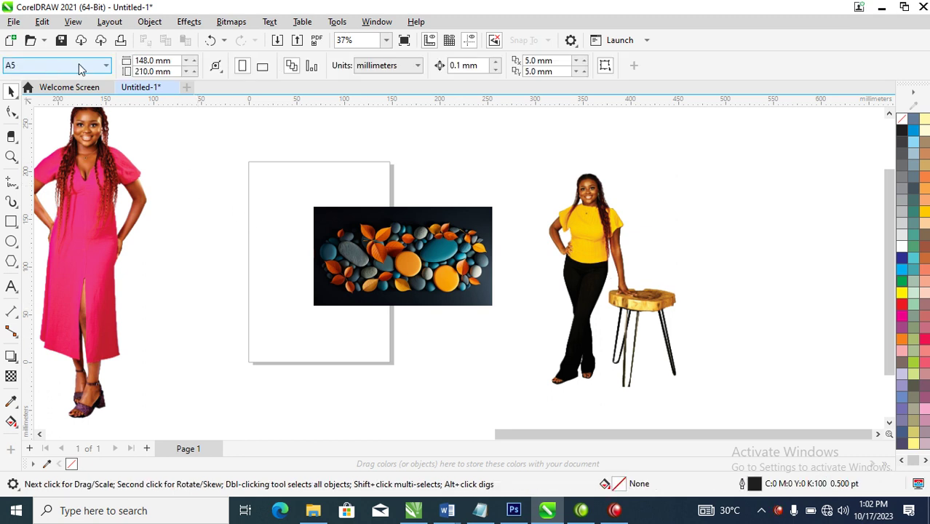
left_click(97, 65)
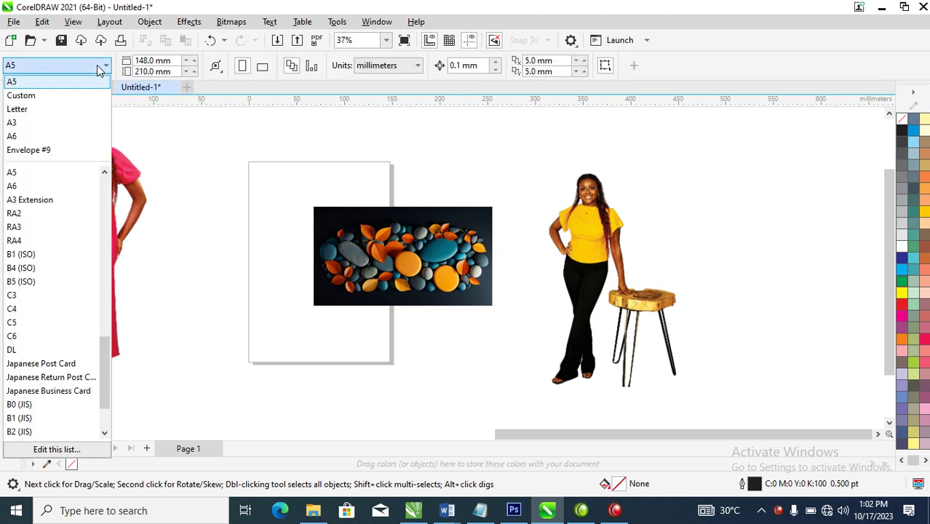
left_click(97, 65)
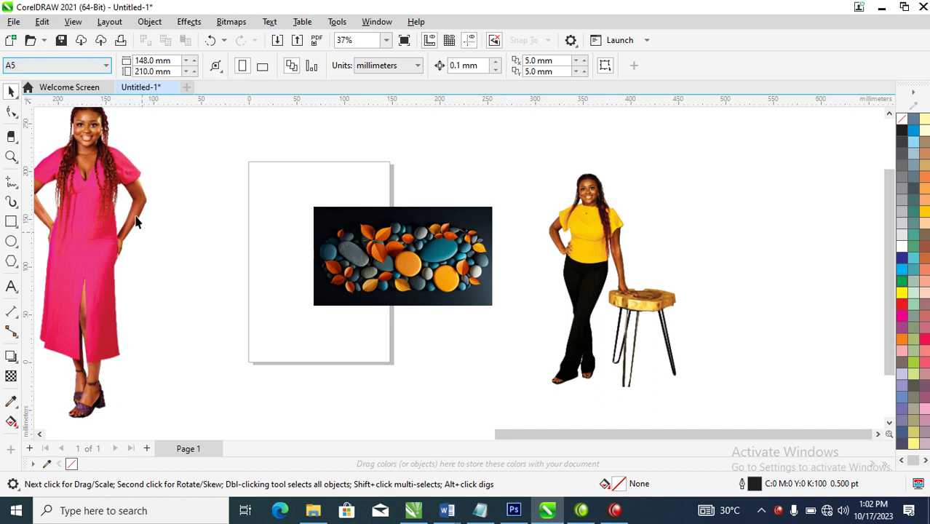
left_click(11, 221)
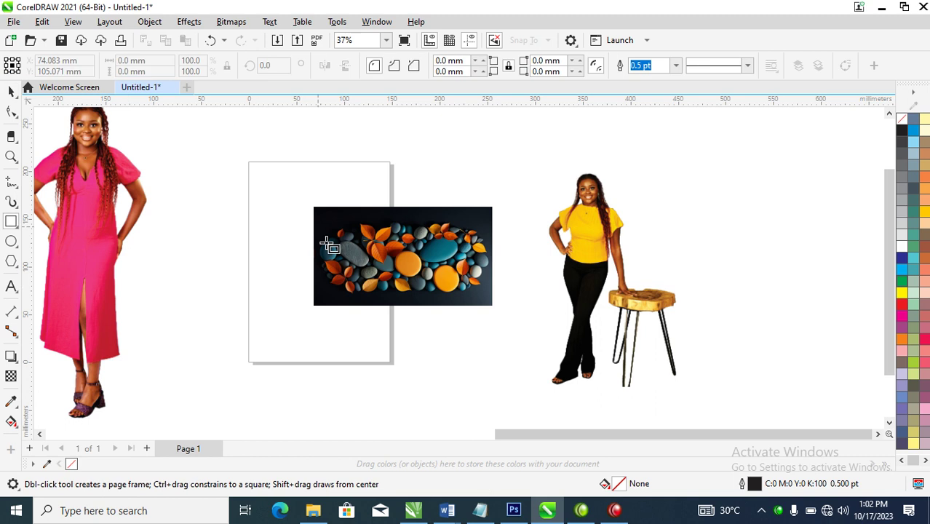
left_click_drag(249, 162, 389, 363)
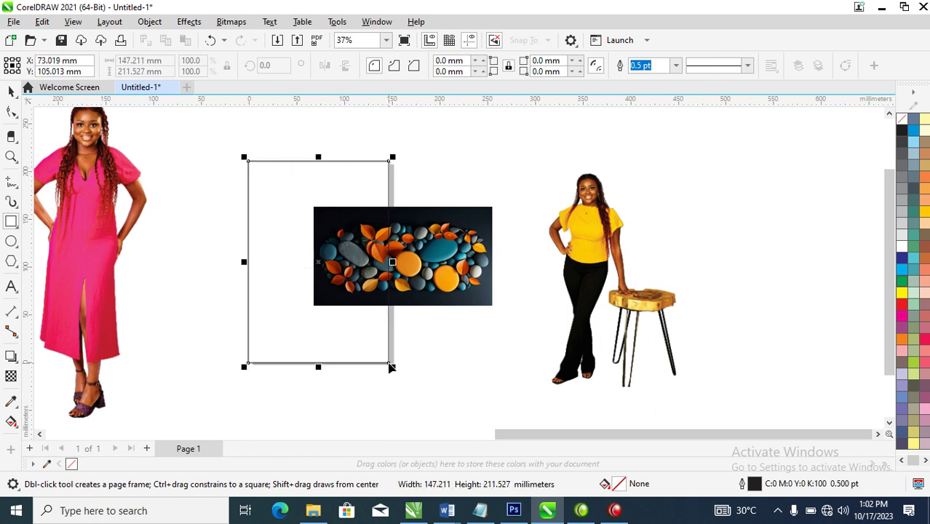
left_click(903, 245)
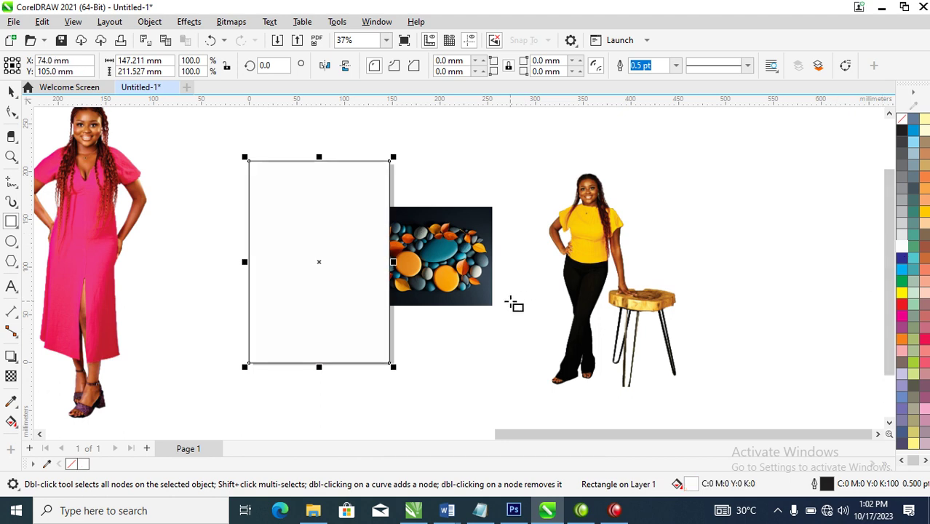
key("space")
left_click_drag(458, 248, 741, 166)
Step: Make a copy of the page rectangle shortened from below to about 139 mm high and convert it to curves
left_click(337, 298)
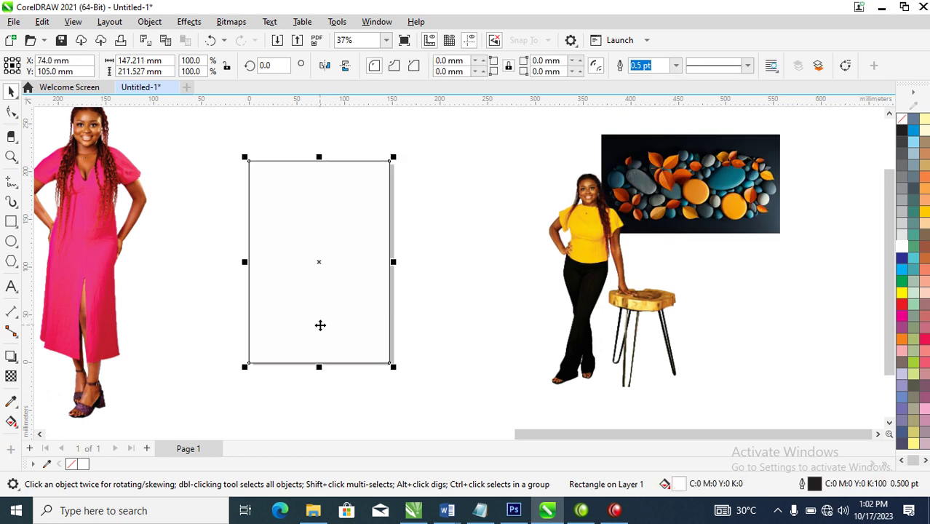
left_click_drag(321, 372, 322, 296)
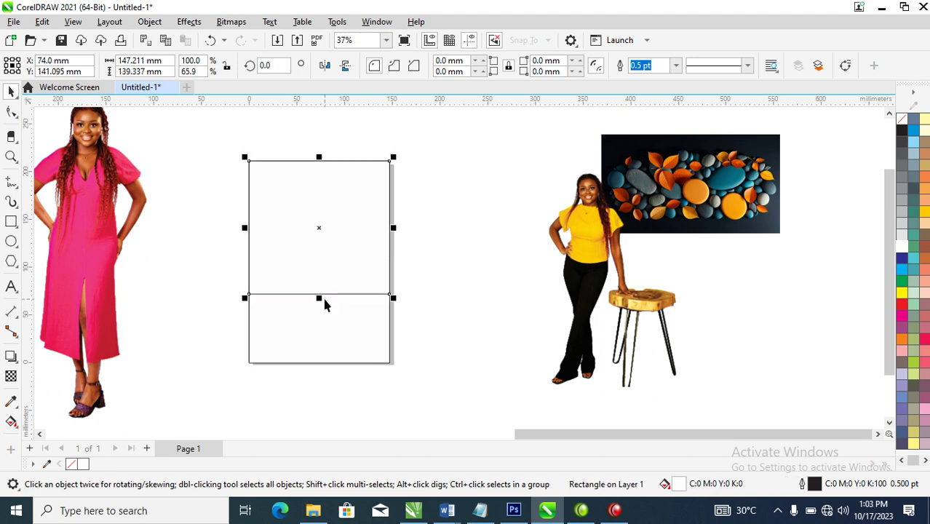
right_click(326, 217)
left_click(383, 122)
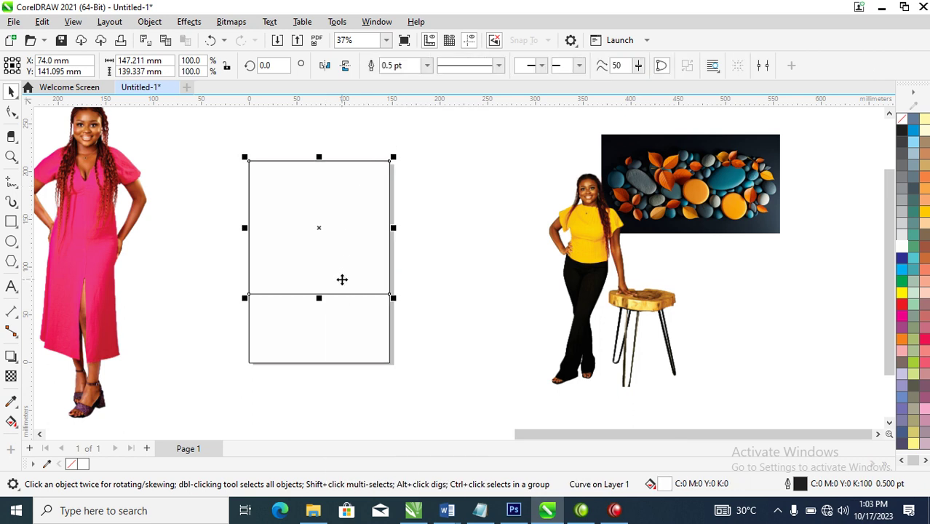
Step: Add a node at the middle of the shortened shape's bottom edge and pull it down into a shallow V point
double_click(317, 295)
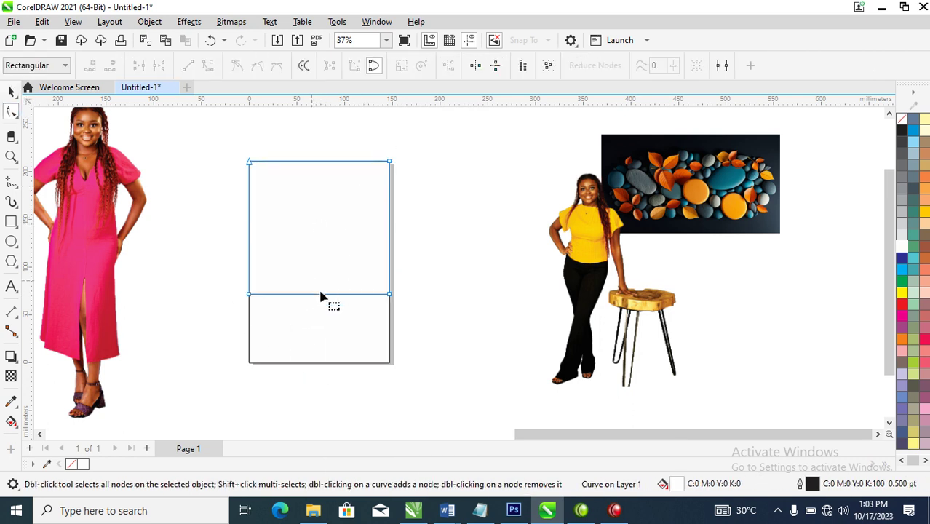
double_click(319, 300)
left_click_drag(321, 301, 320, 321)
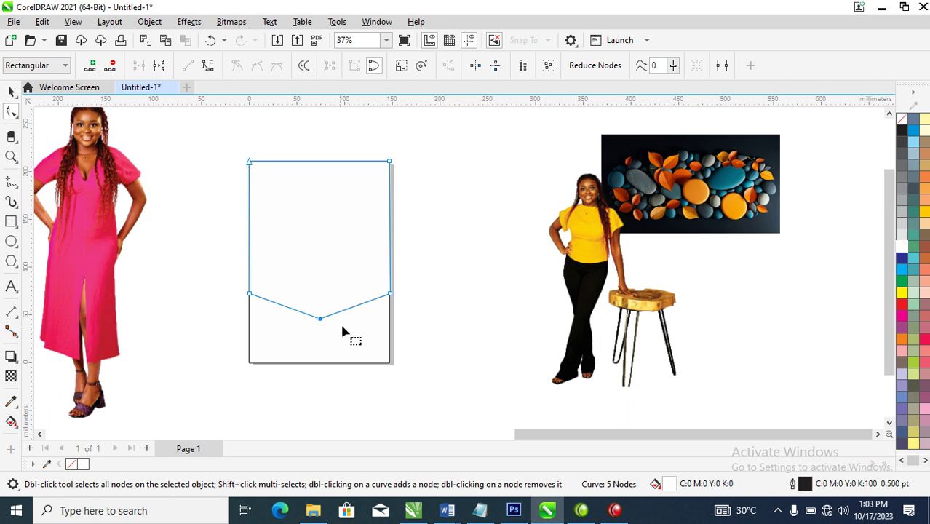
Step: Duplicate the pointed shape and align the copy exactly over the original
key("space")
left_click_drag(312, 255, 479, 261)
right_click(480, 261)
left_click(334, 241, "shift")
key("c")
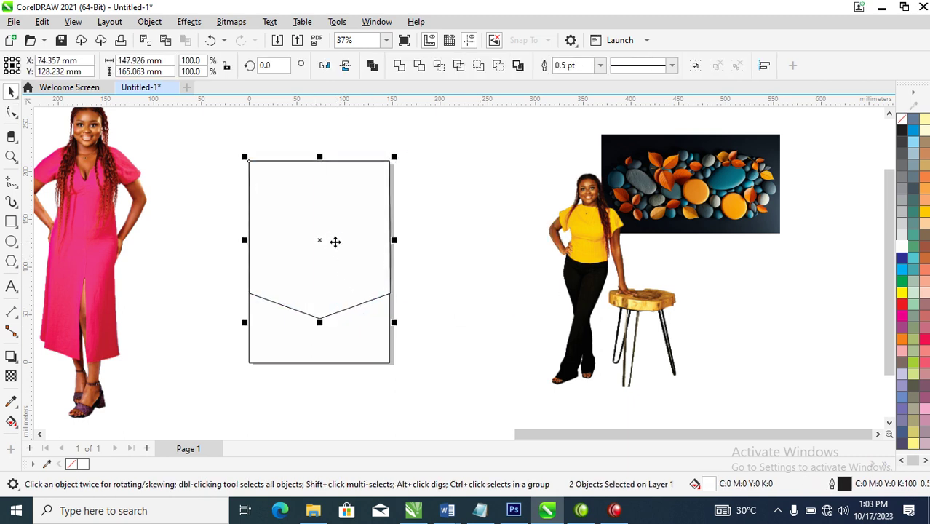
Step: Raise the upper copy of the pointed shape by about 4 mm
left_click(499, 167)
left_click(308, 290)
mouse_move(321, 305)
left_mouse_down()
mouse_move(324, 295)
mouse_move(326, 306)
left_mouse_up()
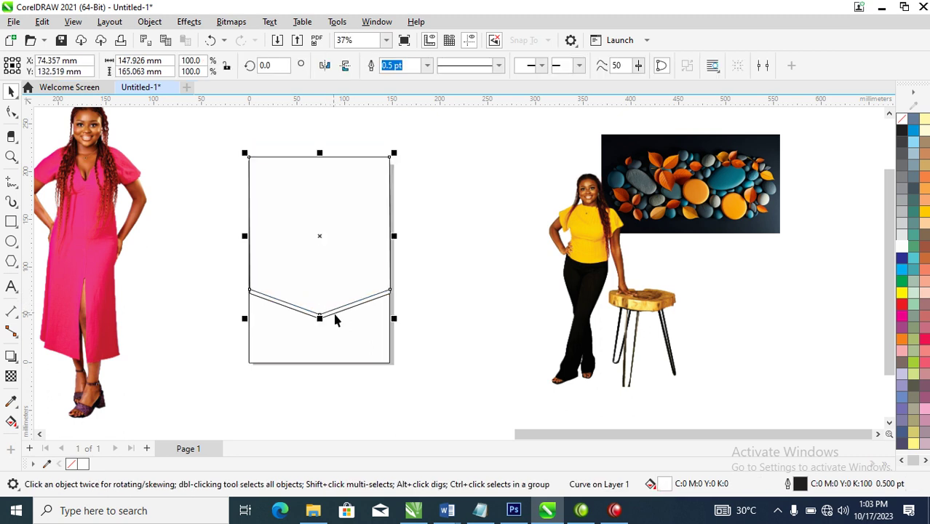
Step: Trim the lower pointed shape with the raised copy into a thin V-shaped band, and delete the raised copy
left_click(368, 302, "shift")
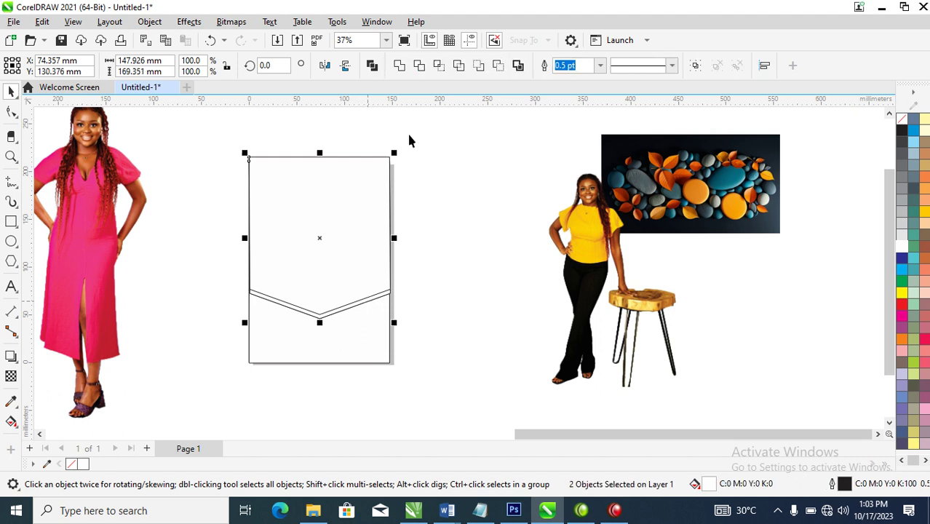
left_click(351, 262)
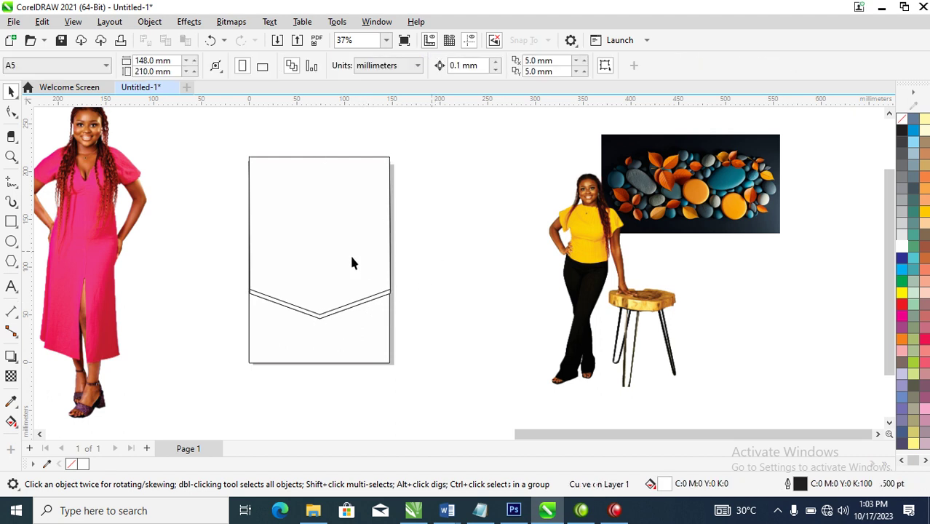
left_click(322, 243)
key("Delete")
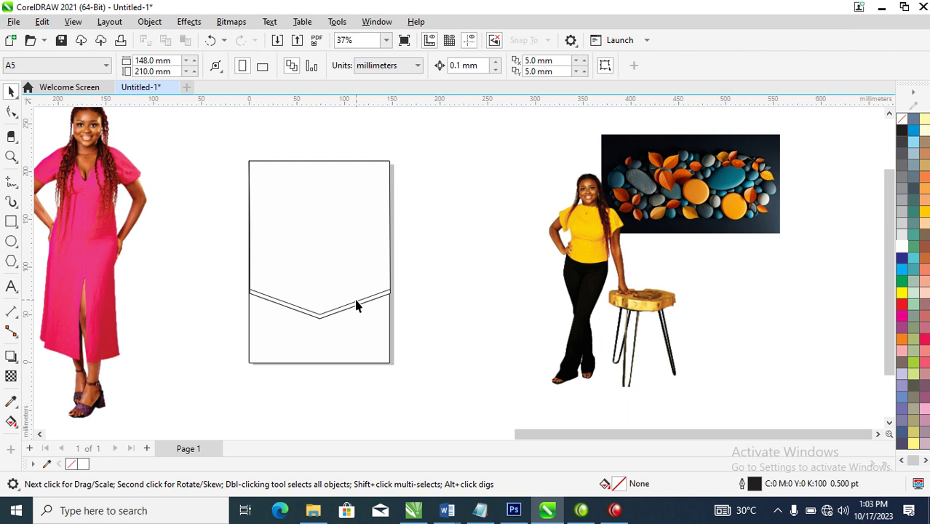
Step: Fill the thin V-shaped band with yellow and remove its outline
left_click(356, 307)
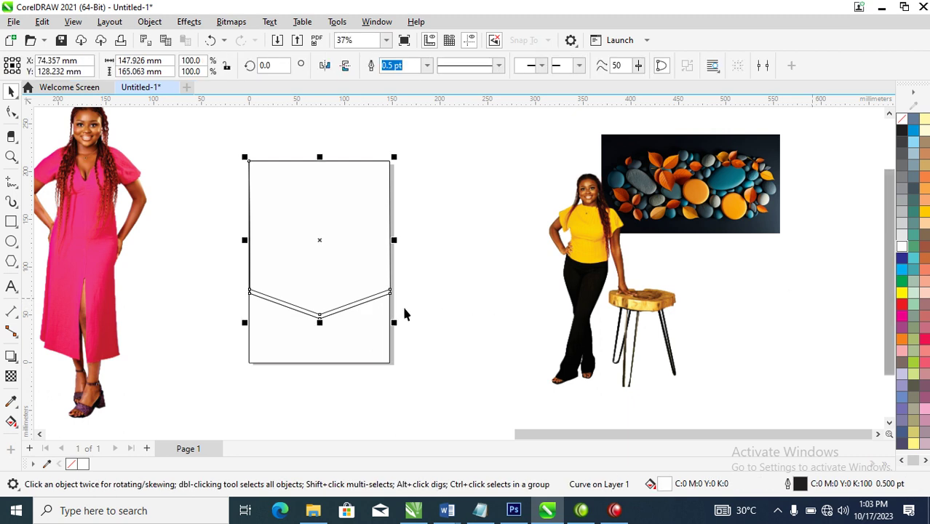
left_click(902, 292)
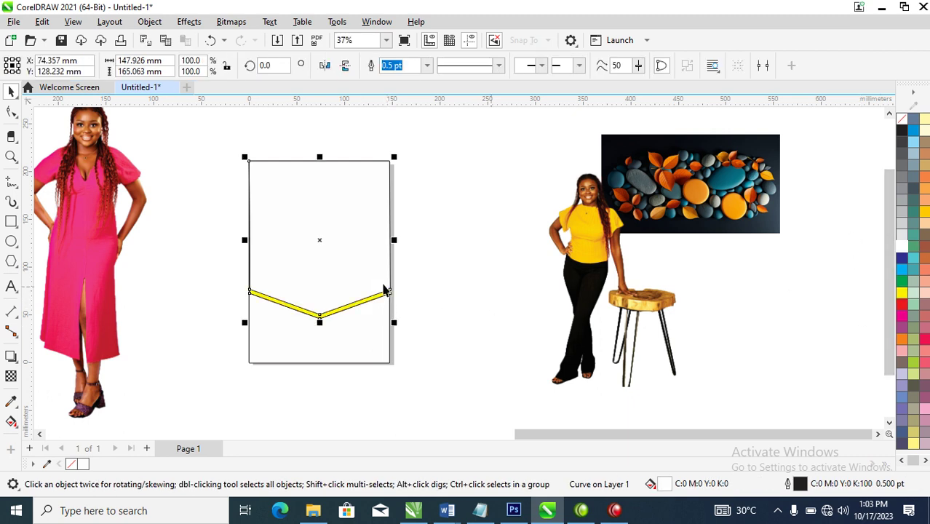
right_click(906, 125)
left_click(853, 141)
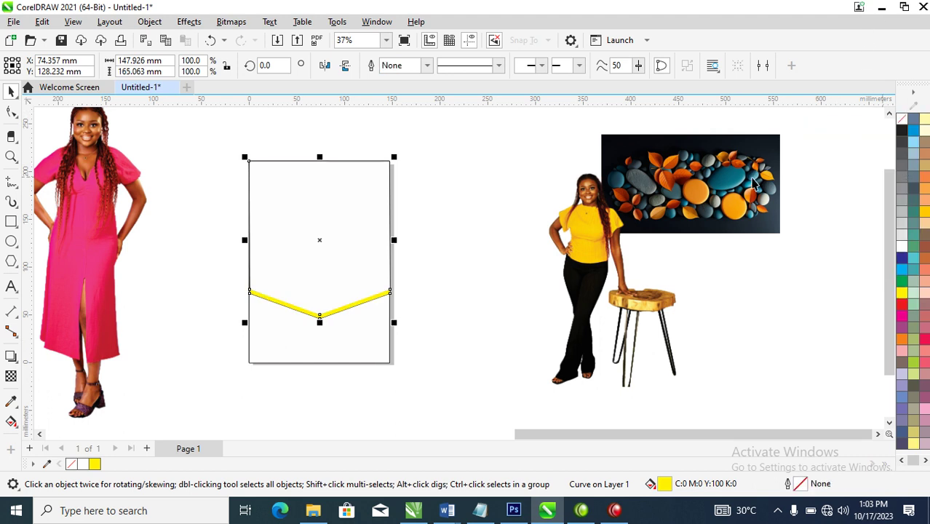
Step: PowerClip the pebble image inside the pointed shape and enlarge it to about 306 by 169 mm to fill the shape
left_click(748, 187)
left_click_drag(749, 186, 335, 202)
left_click(387, 249)
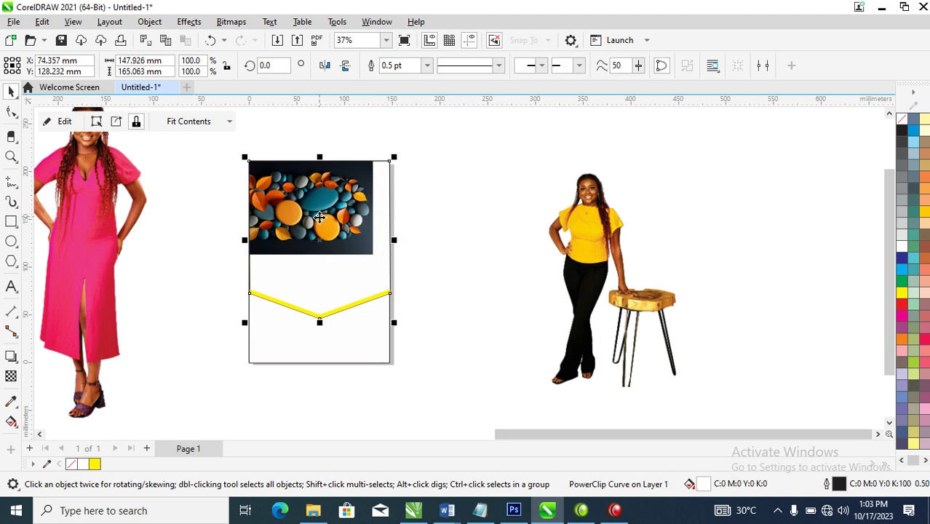
left_click_drag(377, 259, 500, 325)
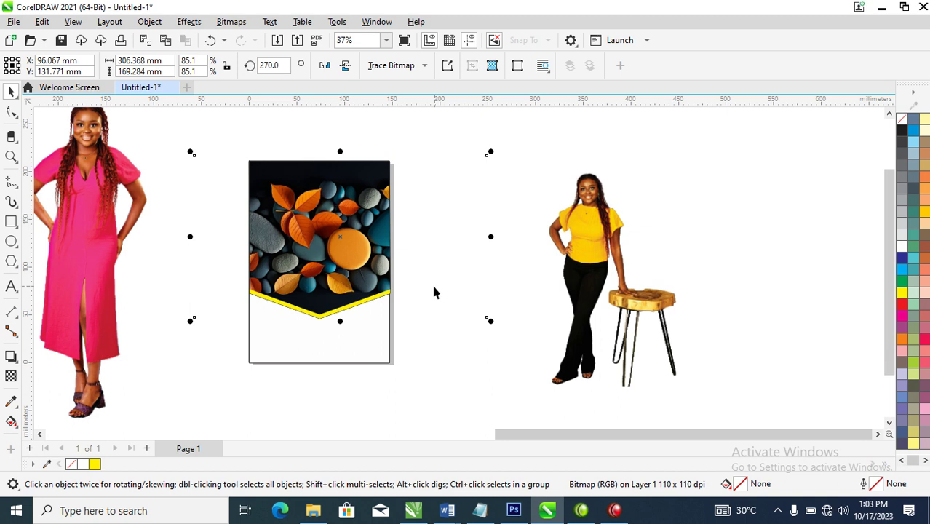
Step: Clear the outlines of the yellow band and the pebble-filled shape
left_click(341, 309)
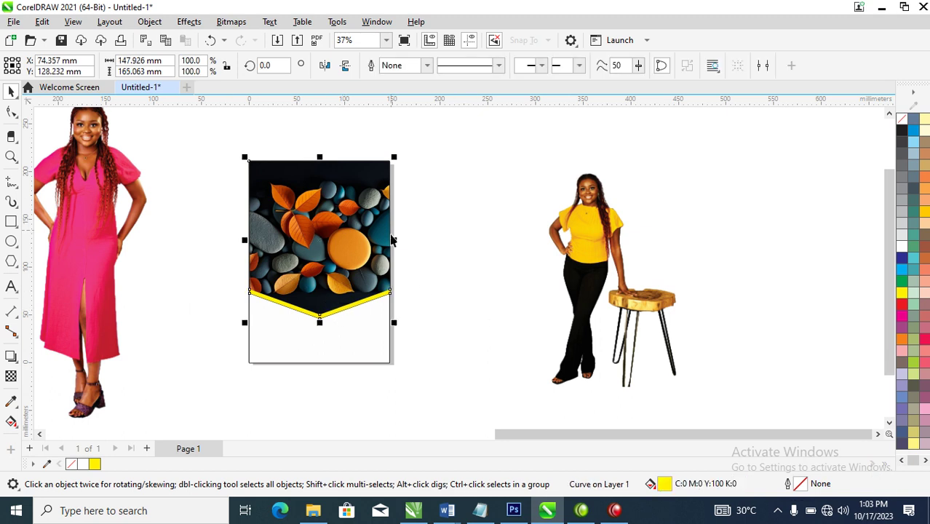
right_click(903, 120)
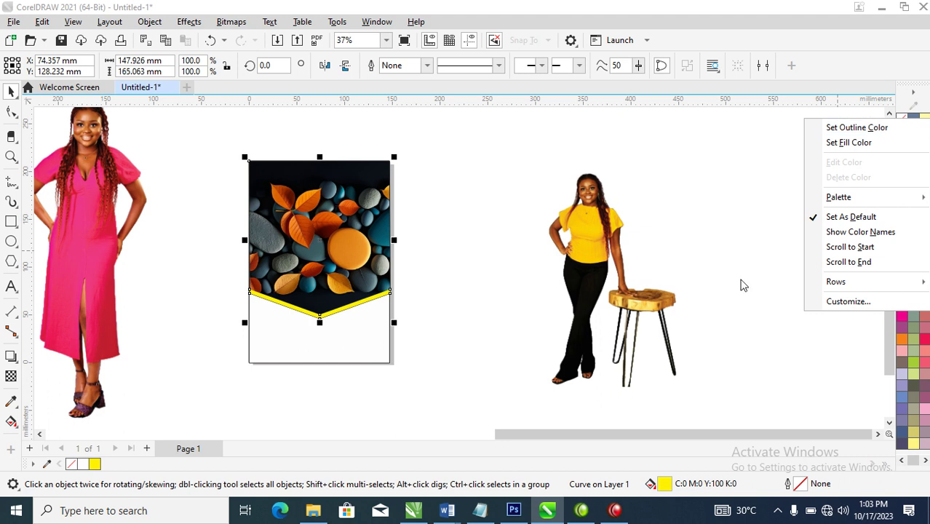
left_click(848, 131)
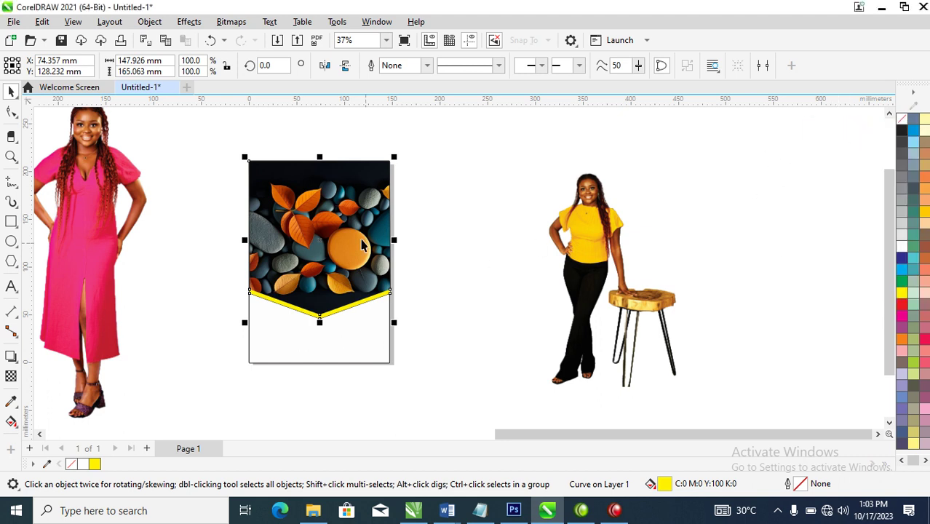
left_click(350, 187)
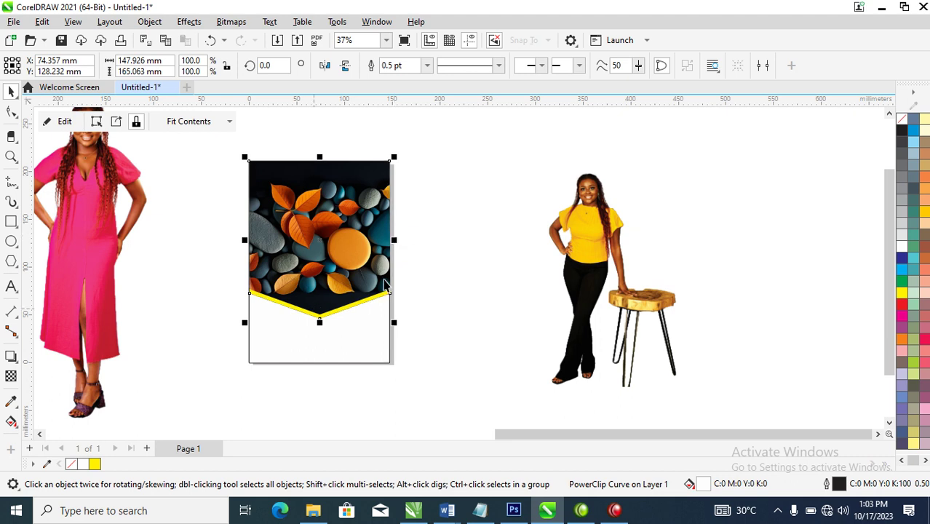
Step: Group the pebble-filled shape with the yellow band and PowerClip the group inside the page rectangle
left_click_drag(436, 136, 175, 364)
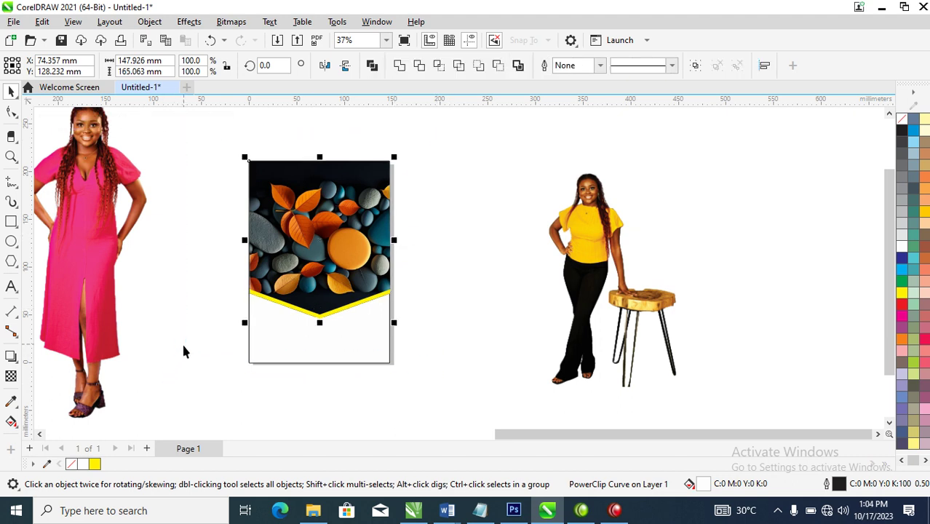
key("ctrl+g")
left_click_drag(343, 247, 291, 220)
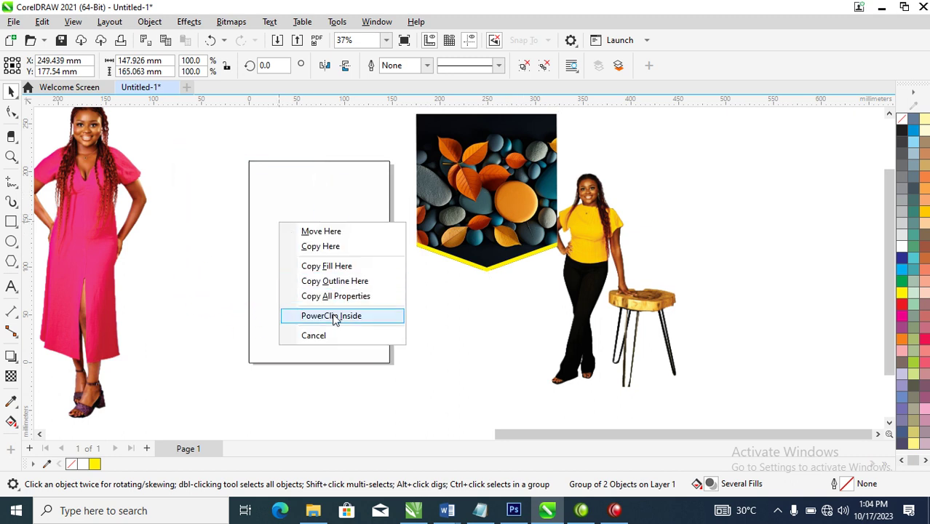
left_click(334, 314)
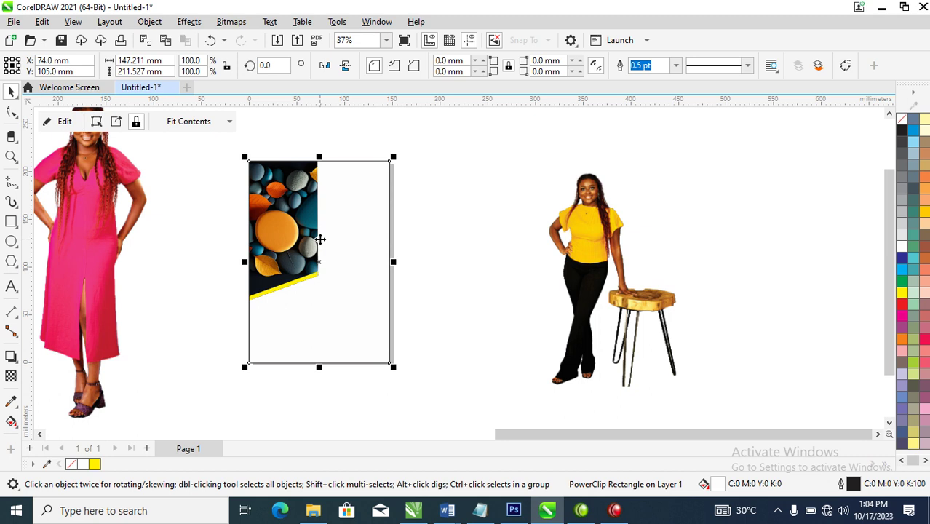
Step: Centre the clipped pebble group horizontally in the page rectangle and enlarge it to about 165 by 184 mm
left_click(286, 219, "ctrl")
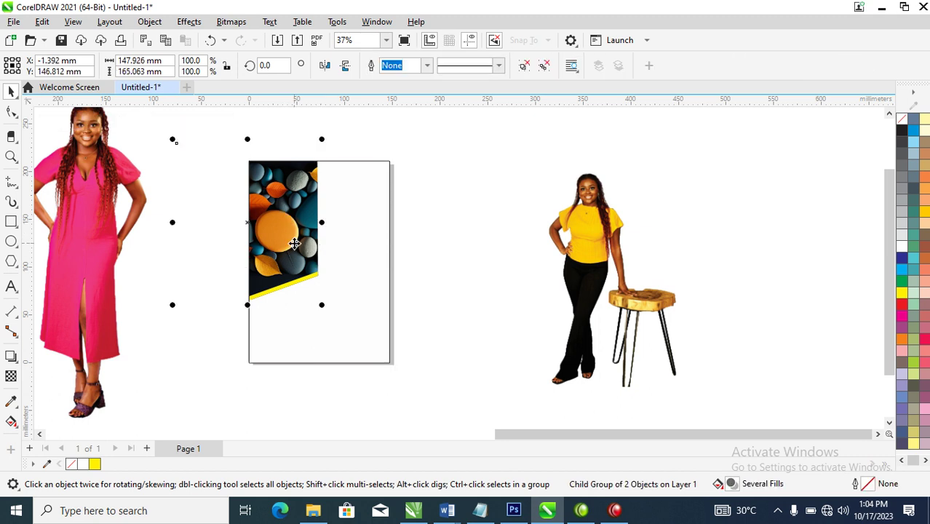
left_click_drag(294, 218, 365, 227)
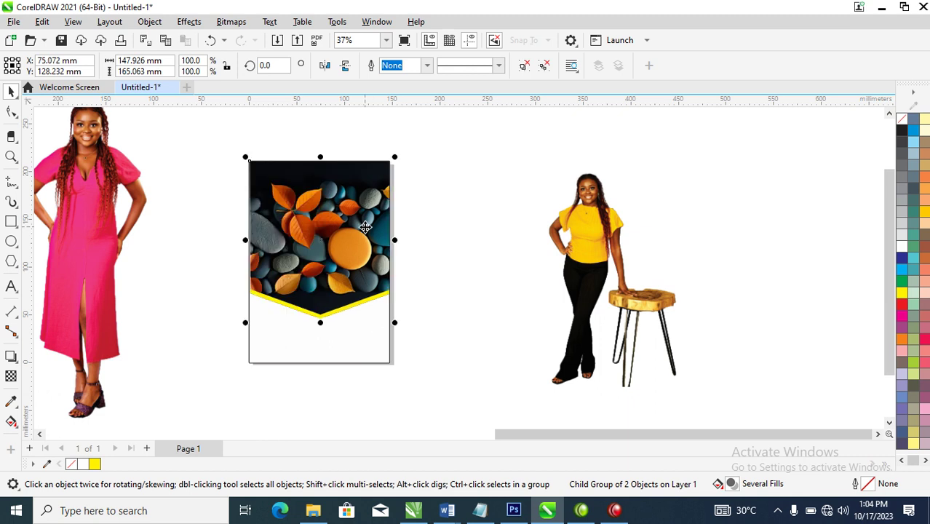
left_click_drag(401, 163, 408, 156)
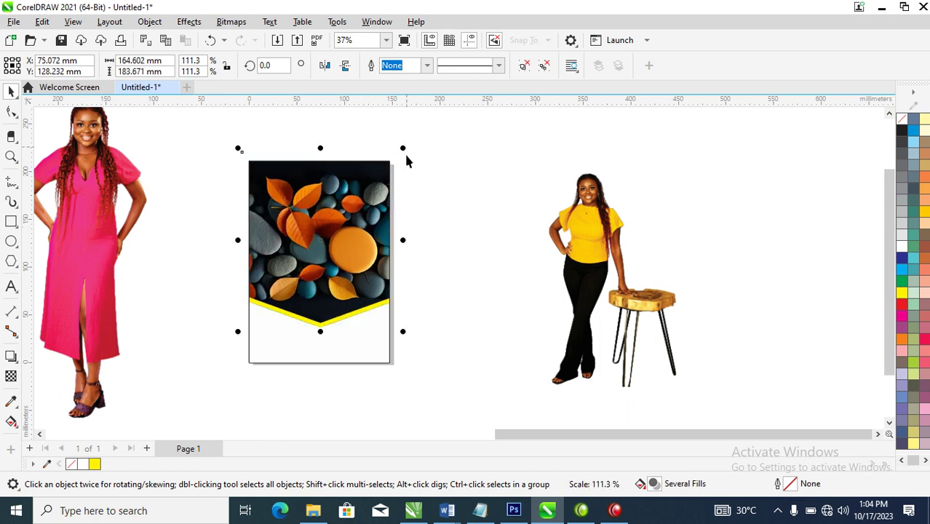
Step: PowerClip the cut-out photo of the woman in the yellow top inside the page rectangle
left_click(551, 253)
left_click_drag(551, 251, 450, 244)
left_click_drag(499, 226, 327, 203)
left_click(402, 248)
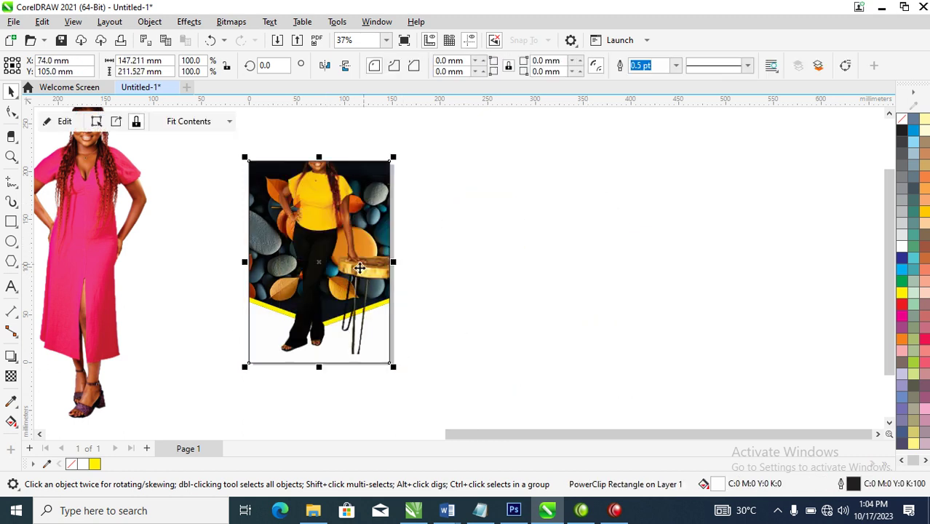
Step: Reposition the clipped photo so the woman's head and the whole stool top sit within the page, with her feet cropped off
left_click(317, 207, "ctrl")
left_click_drag(324, 206, 315, 247)
left_click_drag(365, 311, 361, 305)
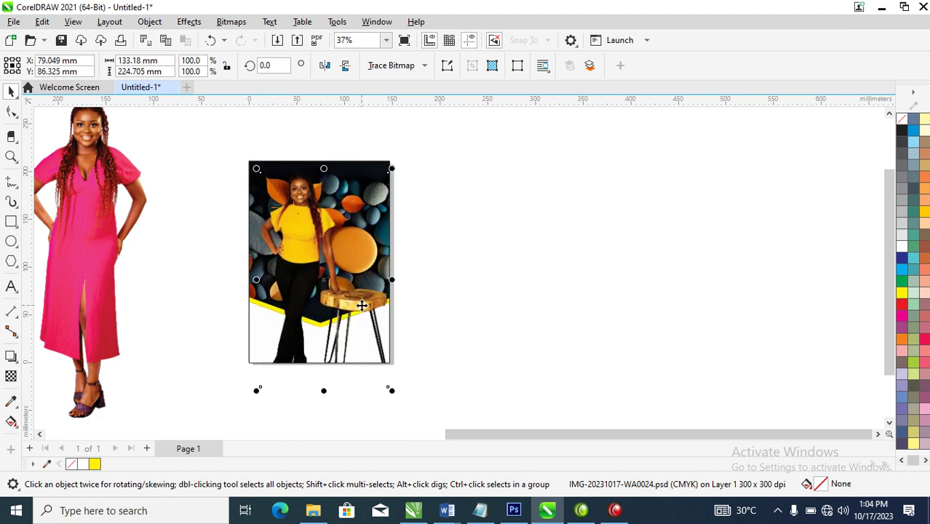
left_click(464, 246)
key("z")
left_click_drag(226, 145, 475, 375)
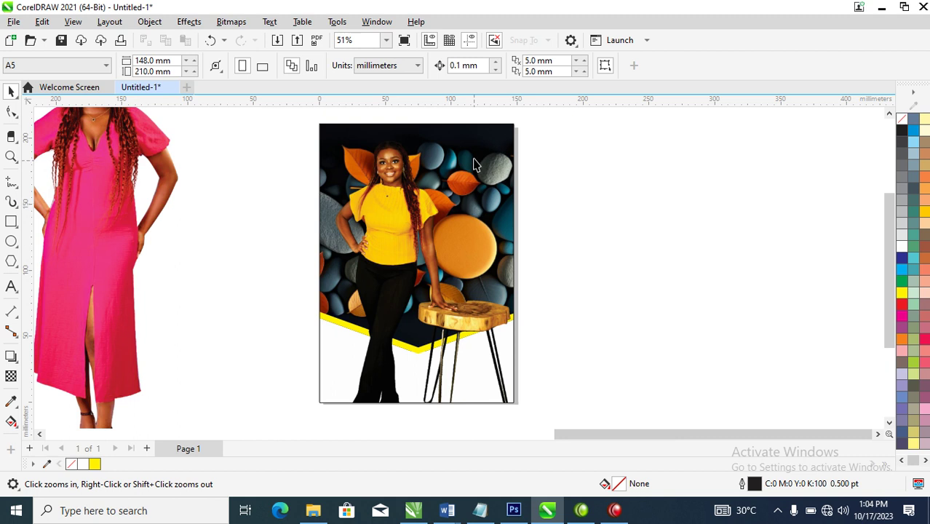
left_click(487, 185)
left_click(477, 145)
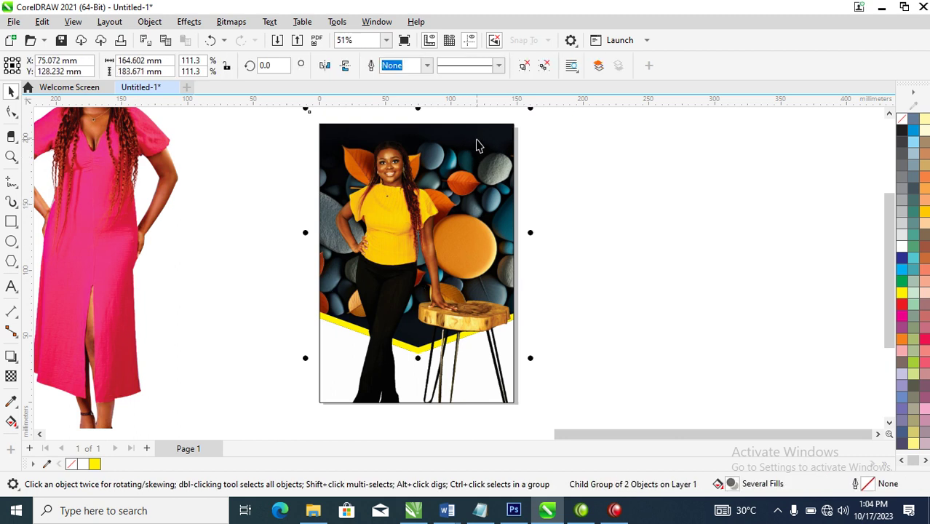
left_click(475, 149, "alt")
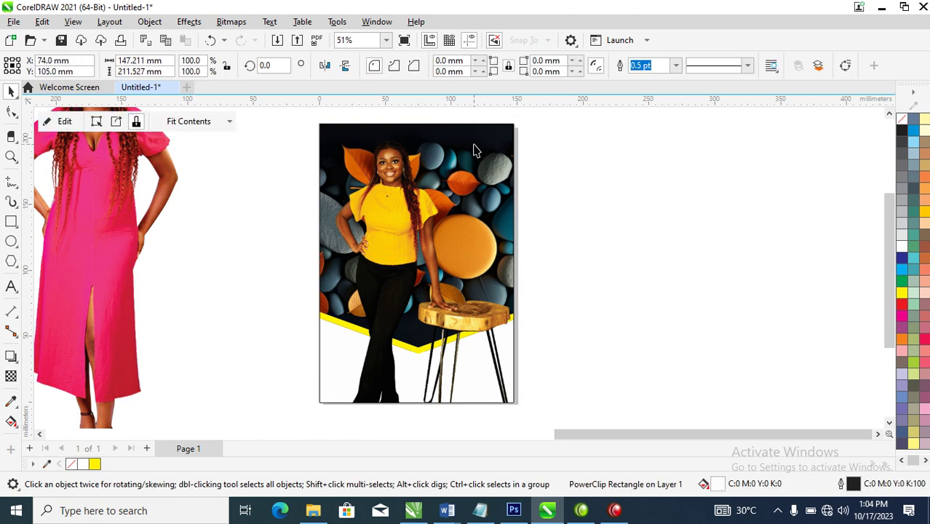
left_click(474, 150, "alt")
left_click(476, 150, "alt")
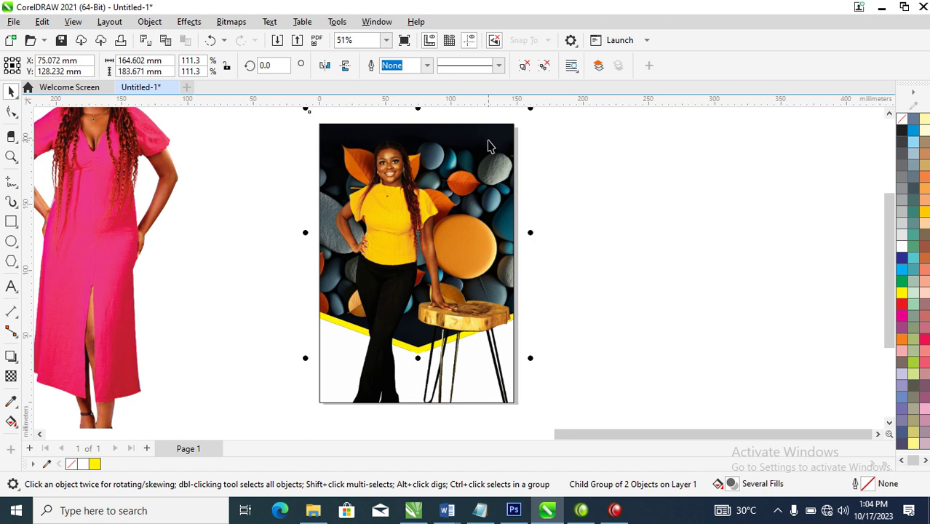
left_click(488, 143, "alt")
left_click(550, 214)
Step: Edit the page rectangle's clipped contents and shift the pebble bitmap sideways so its orange leaves fill the area beside the woman
left_click(488, 152)
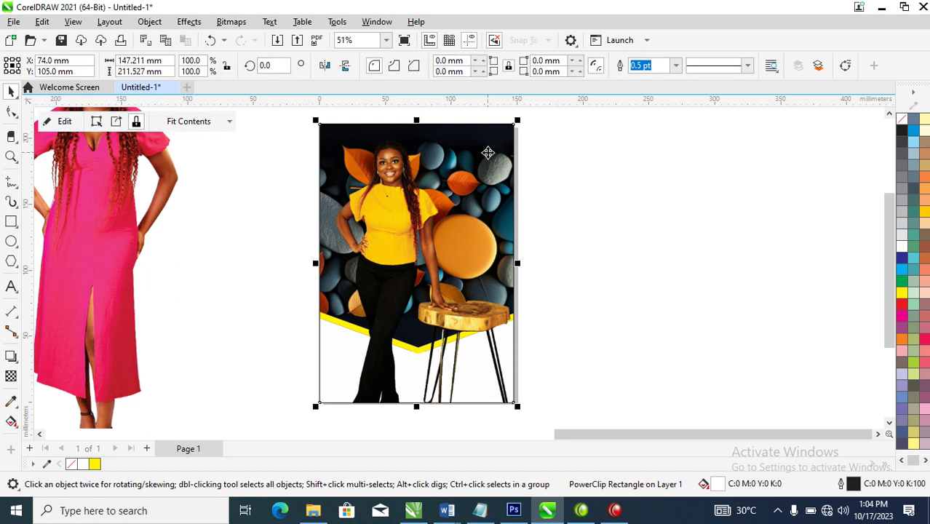
double_click(504, 175)
left_click(517, 169)
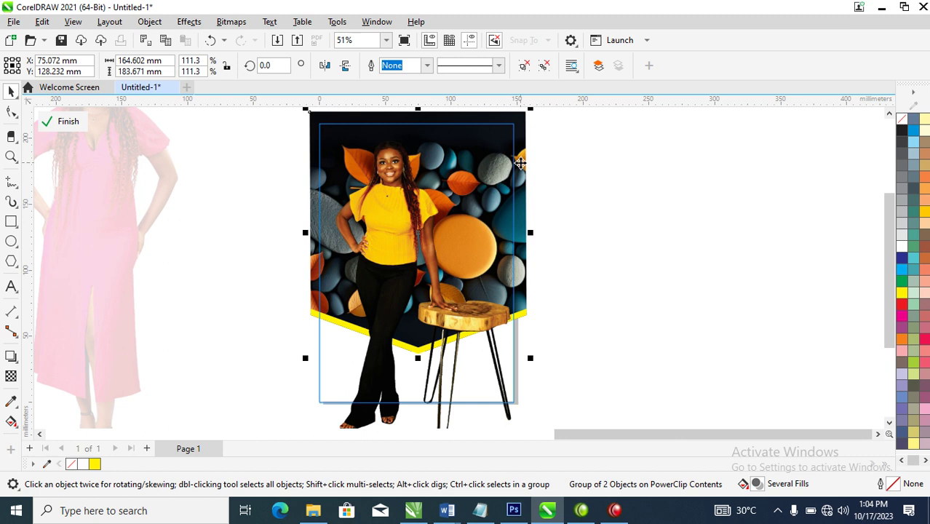
left_click(543, 65)
left_click(529, 191, "ctrl")
double_click(521, 177)
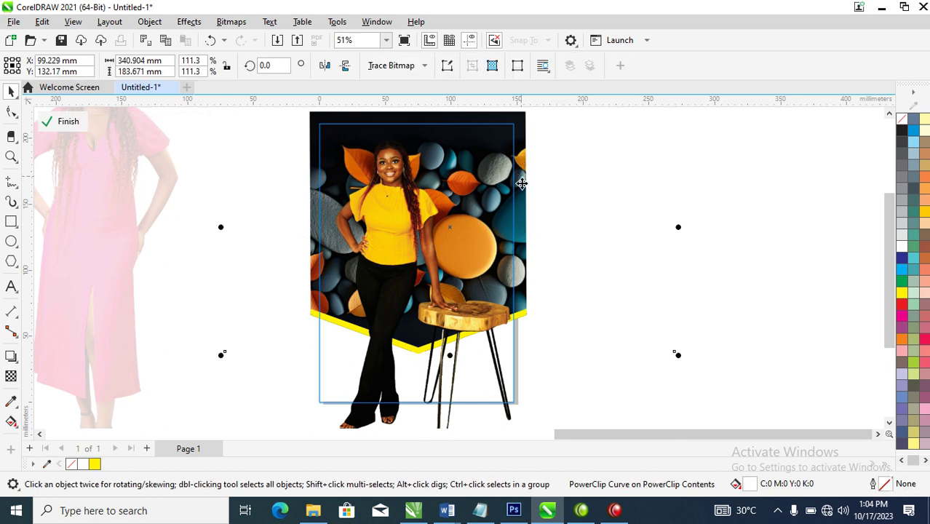
left_click_drag(522, 179, 568, 188)
left_click_drag(498, 229, 526, 231)
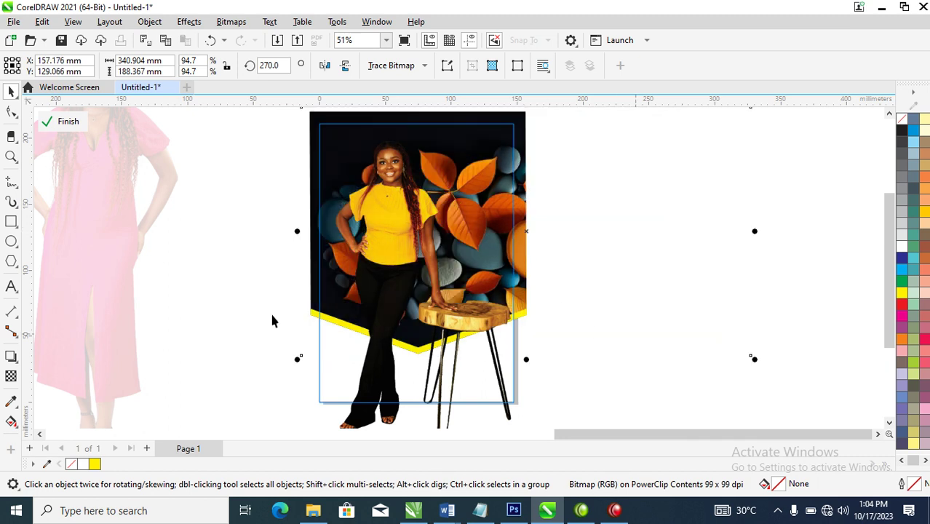
left_click(270, 202, "ctrl")
left_click(565, 270)
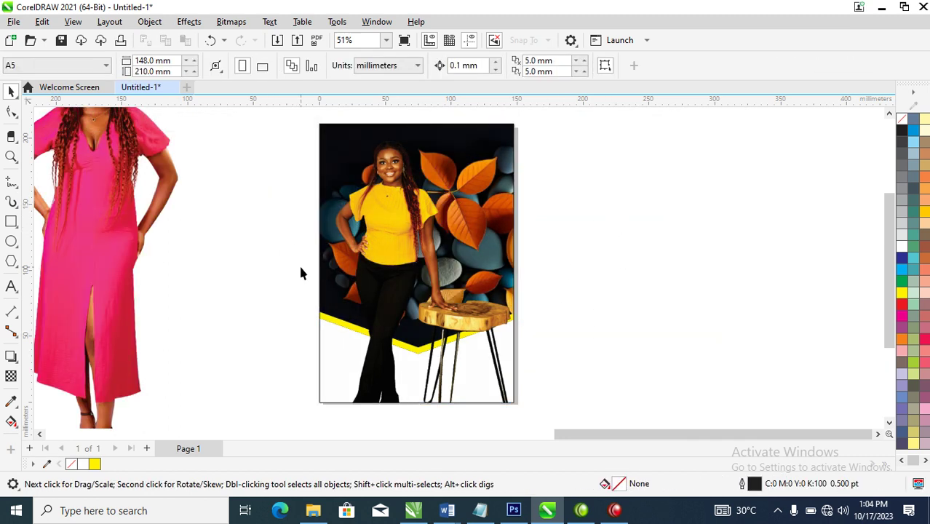
Step: Switch to the Word document and cut the line "Congratulations on your graduation as a Nurse" together with the name and qualifications line below it
left_click(448, 514)
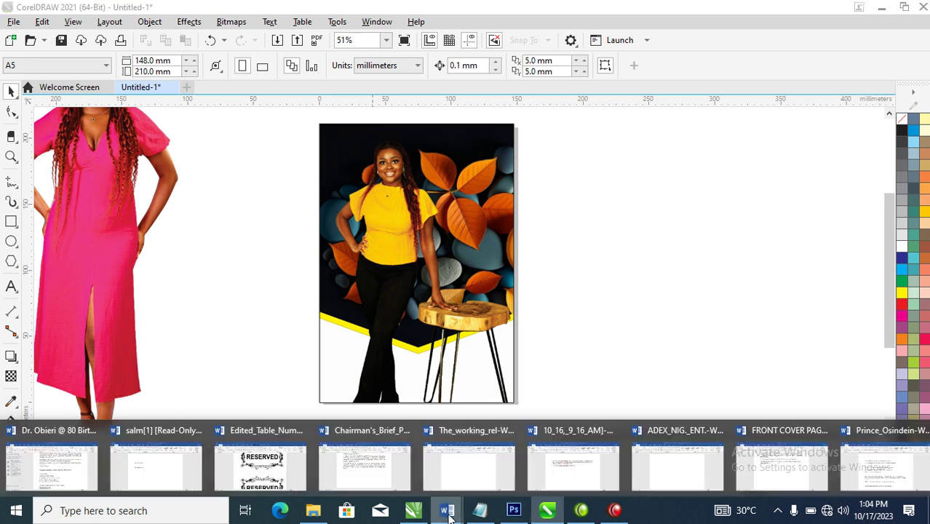
left_click(885, 460)
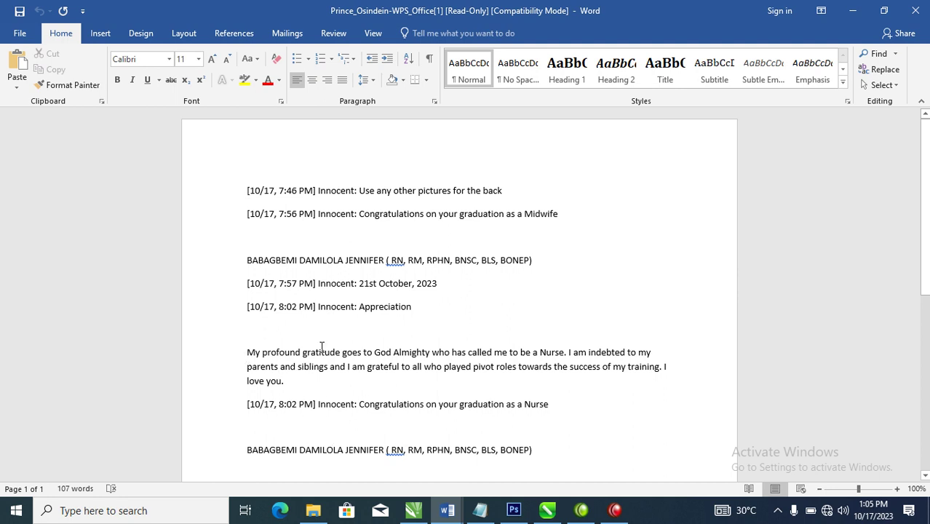
left_click_drag(379, 334, 403, 391)
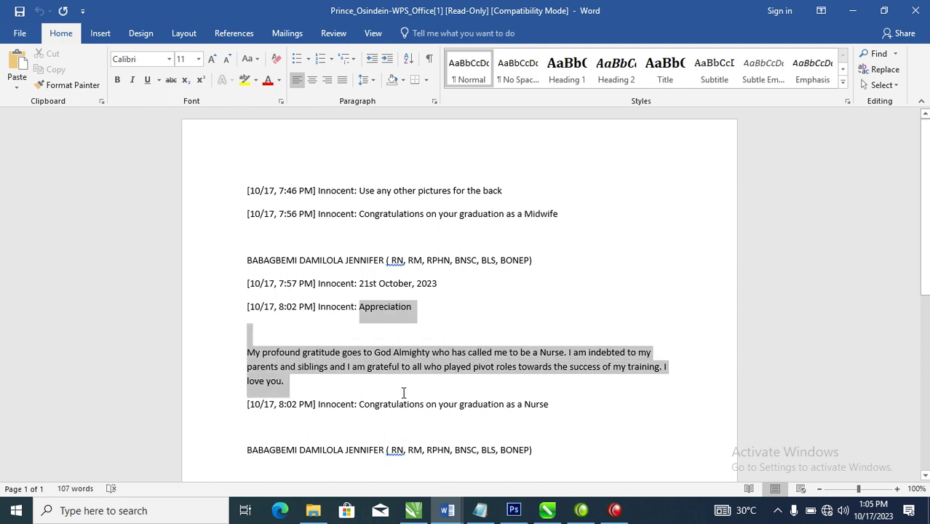
left_click_drag(360, 404, 548, 459)
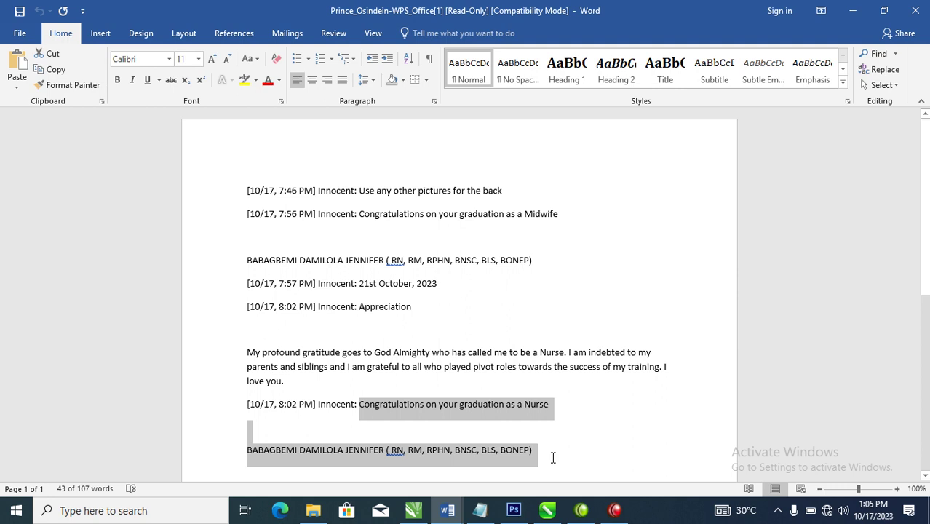
key("BackSpace")
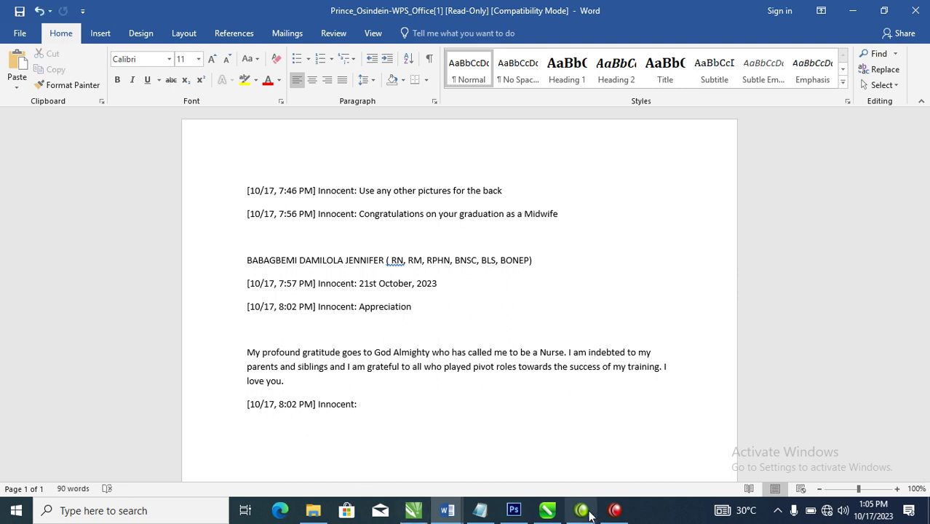
Step: Switch to CorelDRAW, paste the cut text as artistic text beside the page with fonts and formatting maintained, and fill it black
left_click(548, 510)
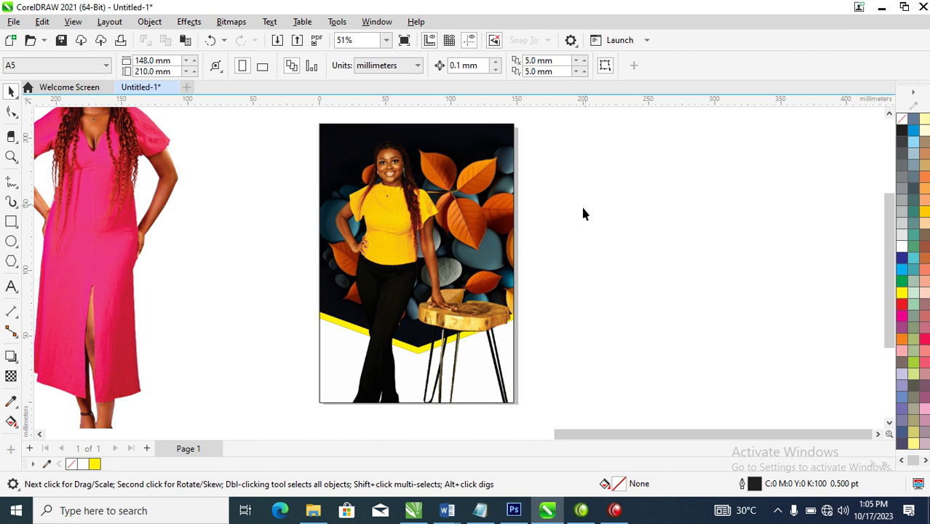
key("F8")
left_click(563, 180)
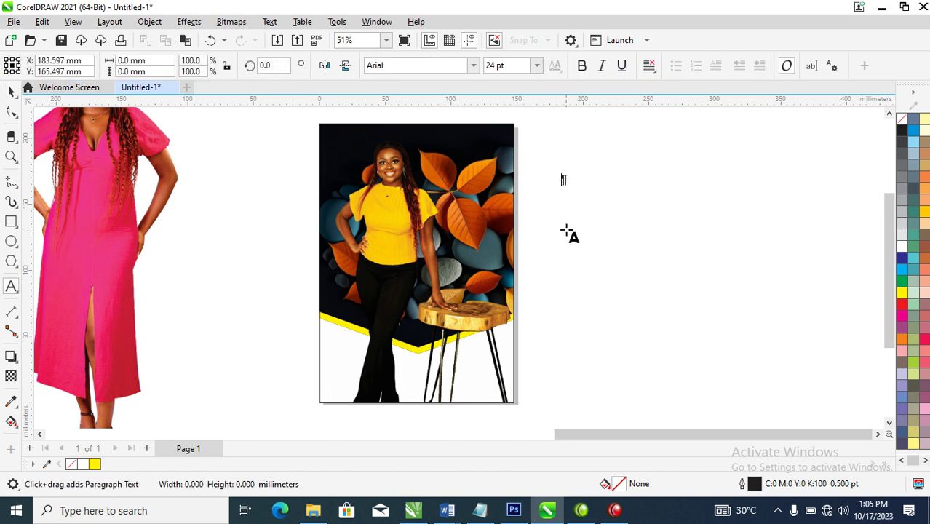
key("ctrl+v")
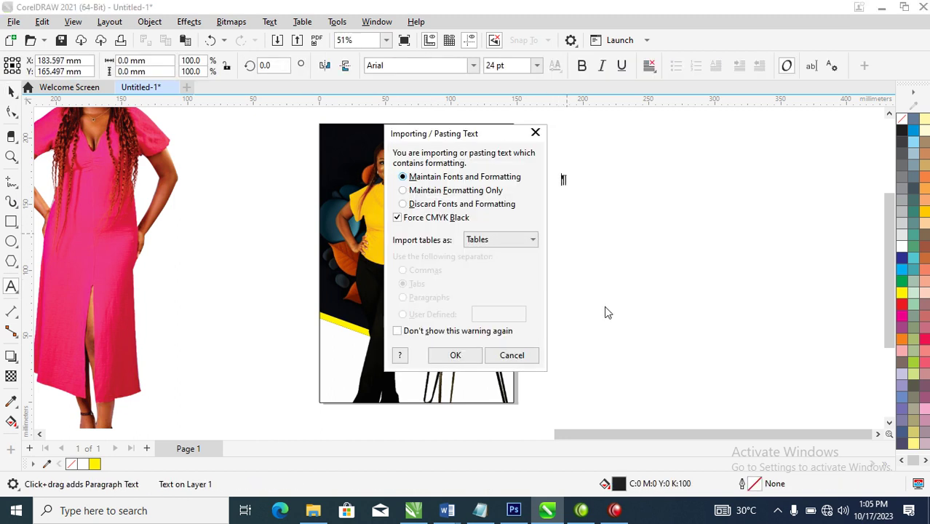
left_click(468, 355)
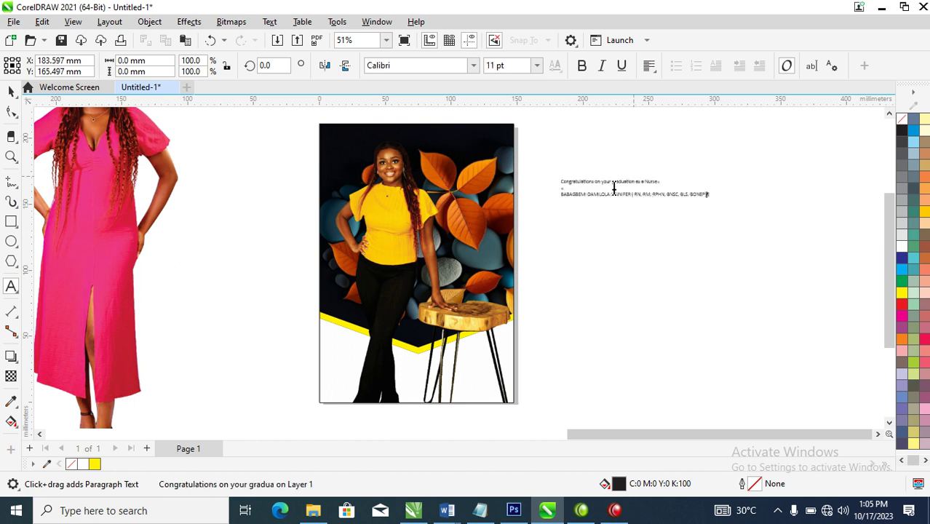
key("ctrl+space")
left_click(901, 131)
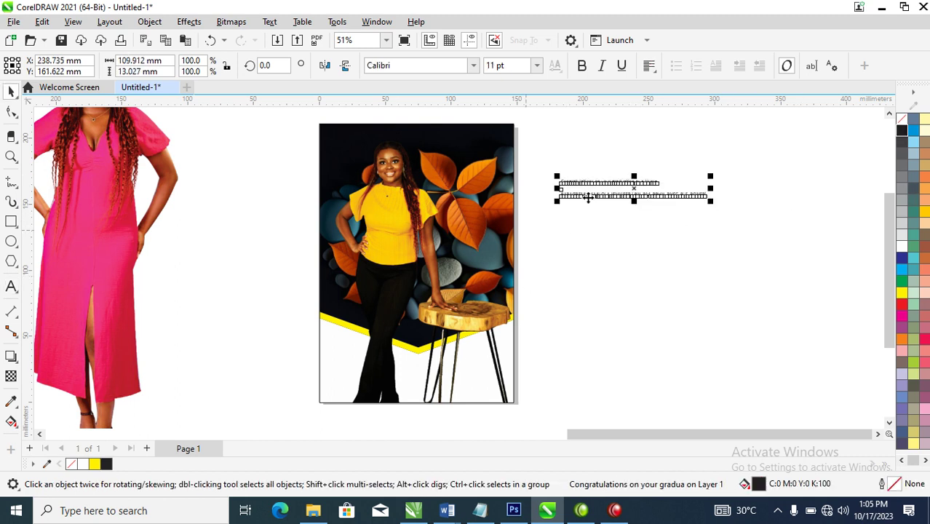
Step: Move the pasted text block about 78 mm down beside the page
key("z")
left_click_drag(288, 116, 780, 364)
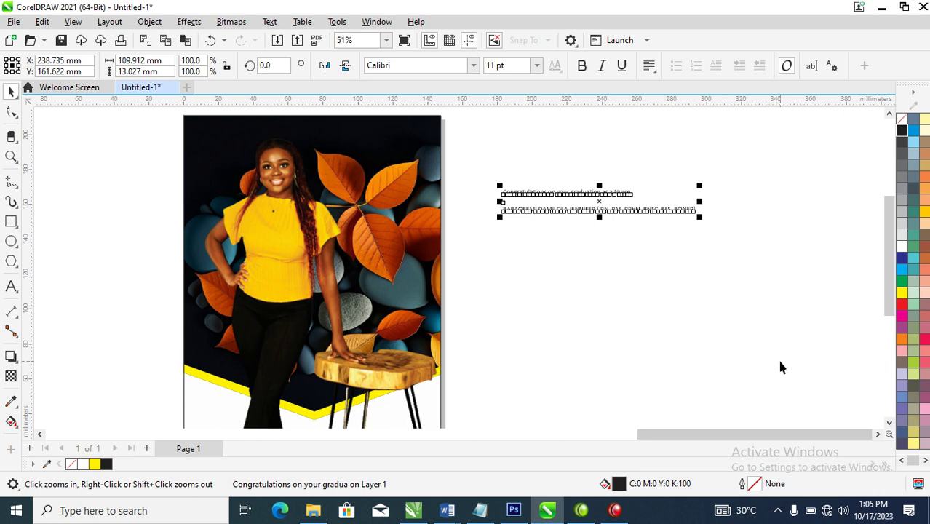
key("space")
left_click_drag(639, 218, 642, 353)
scroll(457, 255, "down", 4)
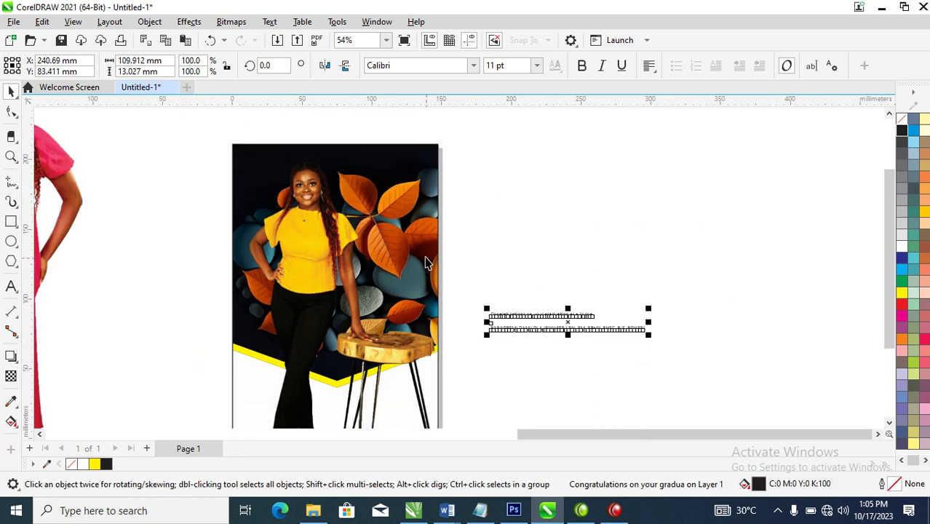
Step: Enlarge the clipped pebble bitmap to about 576 by 318 mm and try different positions for it behind the woman
left_click(393, 197)
left_click(398, 200, "ctrl")
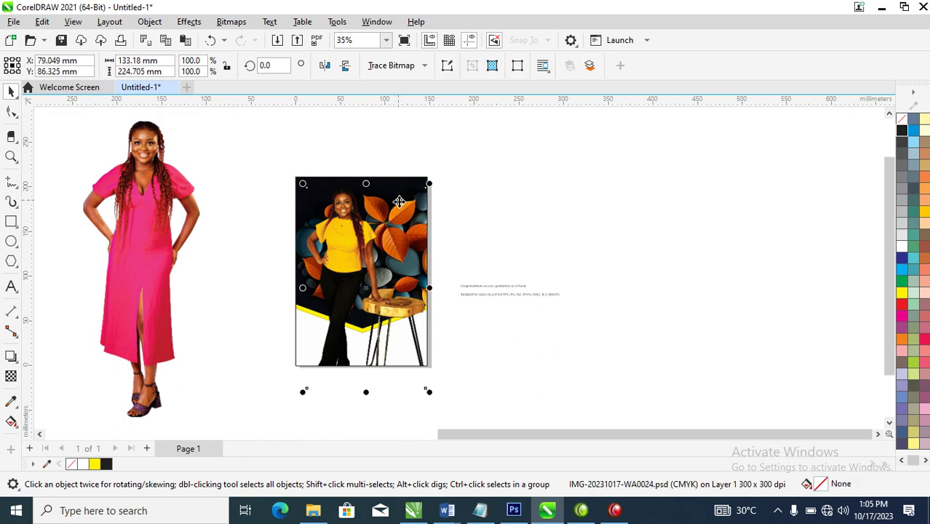
left_click(401, 195, "ctrl")
left_click(403, 200)
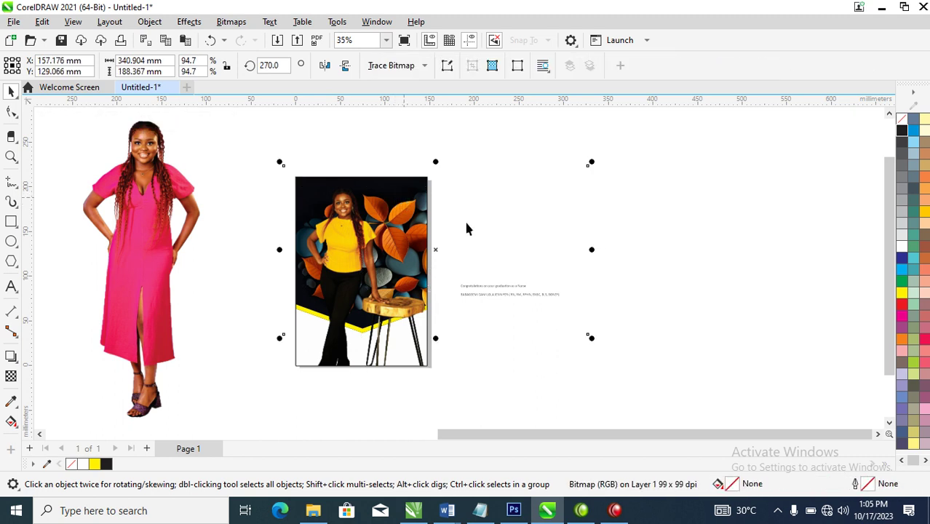
left_click_drag(591, 163, 737, 120)
left_click_drag(407, 243, 318, 222)
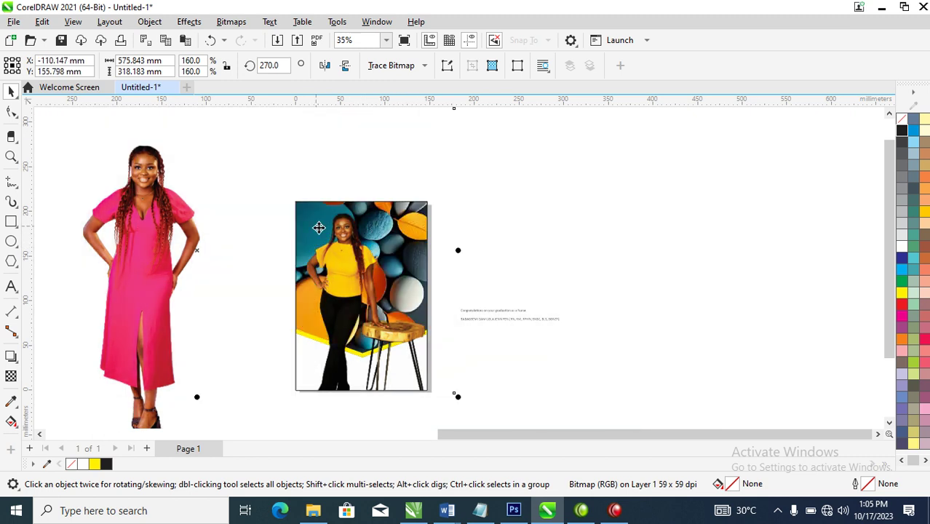
left_click_drag(406, 229, 529, 233)
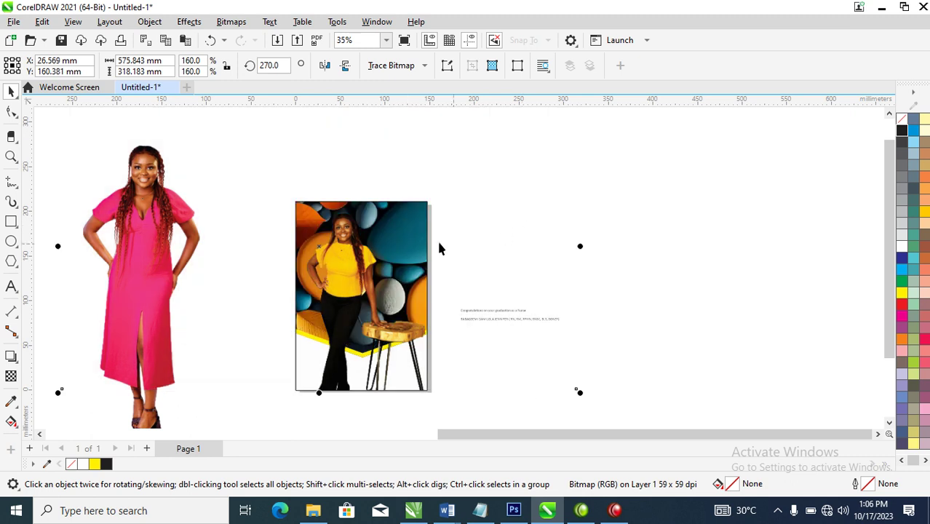
left_click_drag(399, 243, 446, 254)
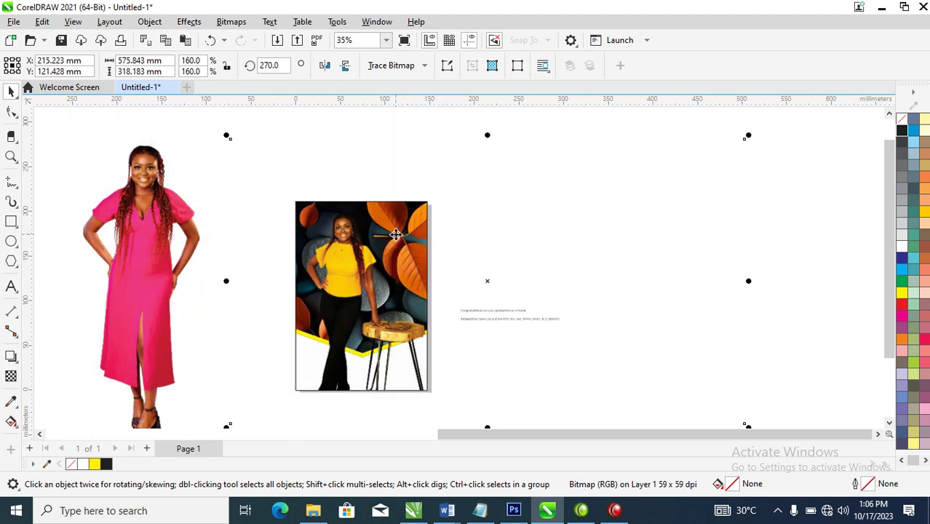
key("Escape")
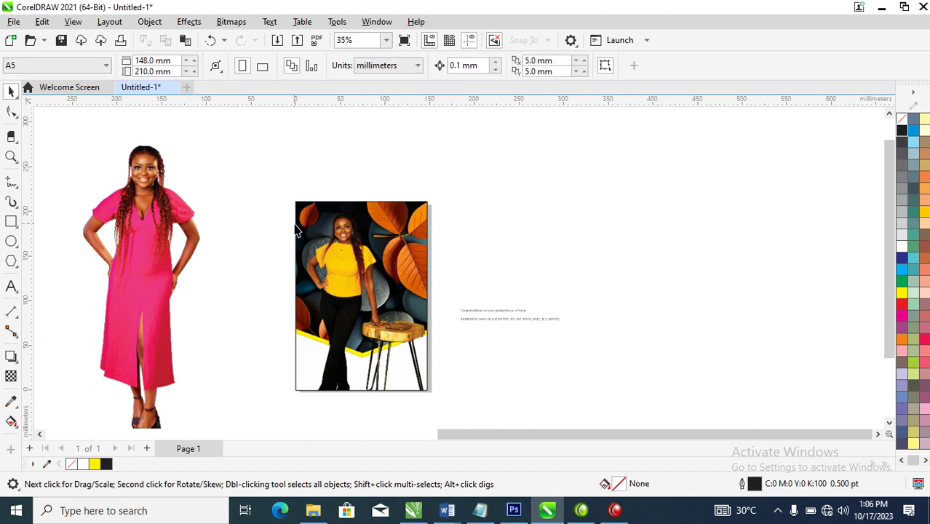
Step: Scale the clipped pebble bitmap to about 359 by 198 mm and centre it near X 100, Y 116 mm so it fills the background
key("z")
left_click_drag(248, 160, 451, 415)
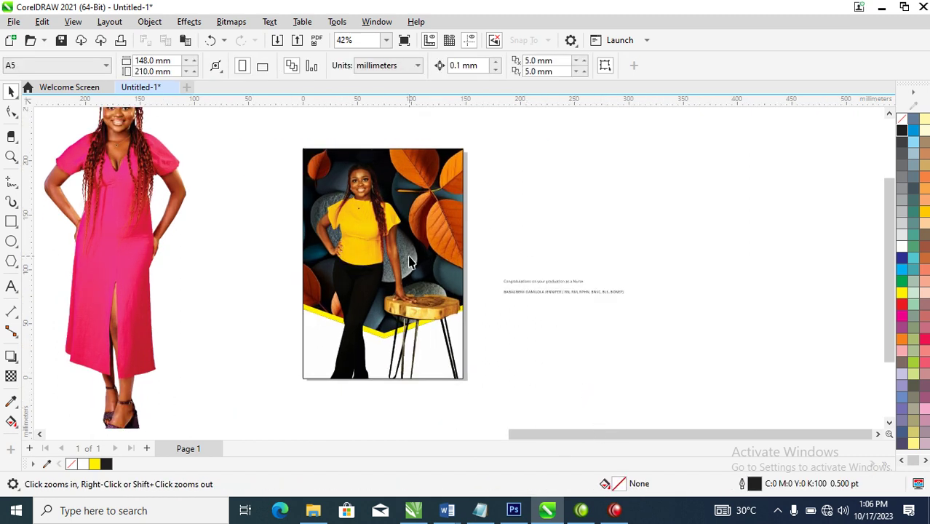
left_click(437, 187, "ctrl")
left_click(433, 162, "ctrl")
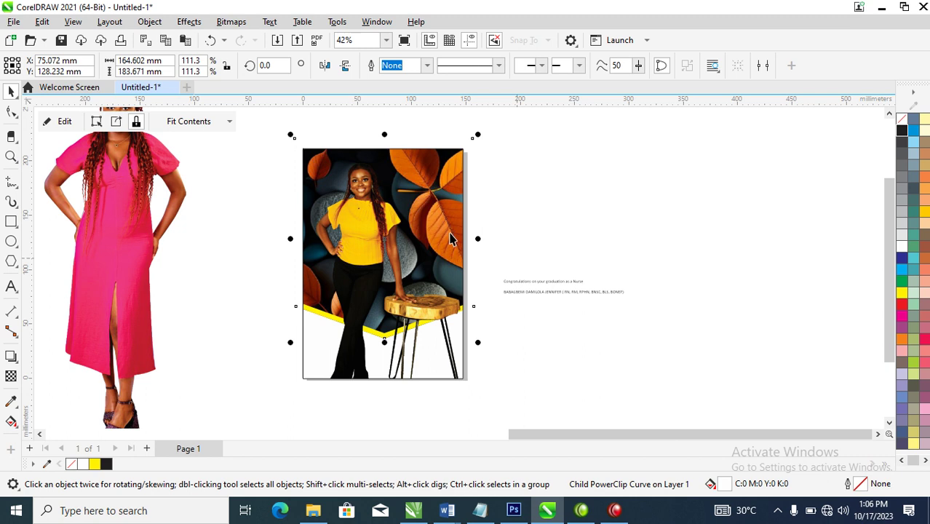
left_click(415, 189, "ctrl")
left_click_drag(855, 428, 558, 260)
left_click_drag(430, 166, 414, 262)
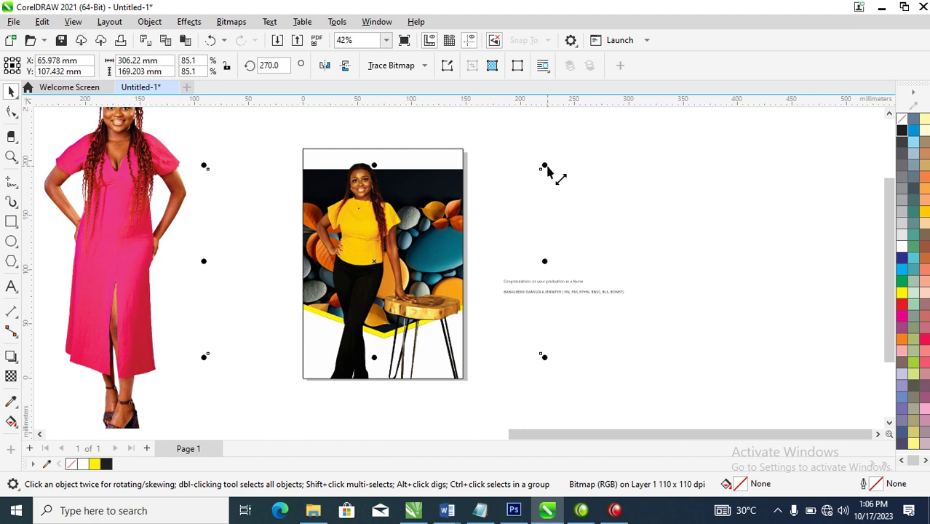
left_click_drag(546, 168, 601, 136)
left_click_drag(429, 201, 440, 214)
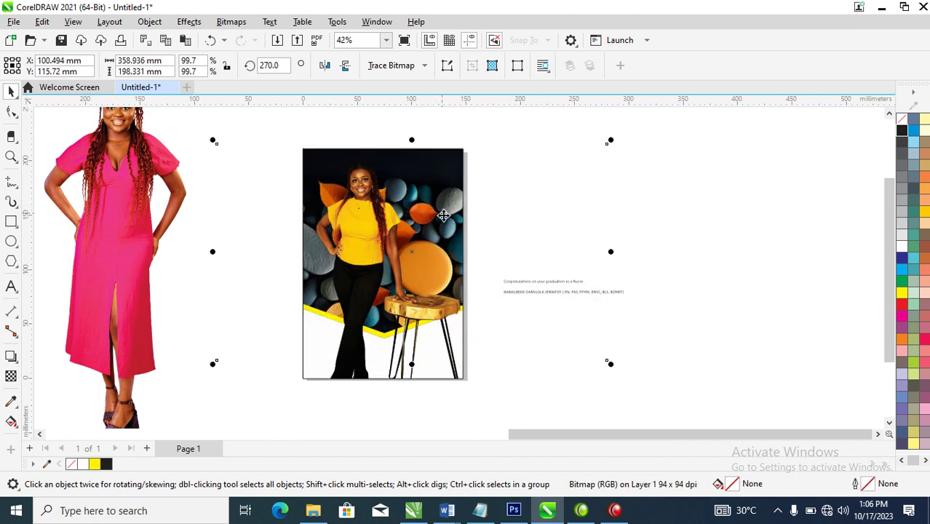
Step: Break the pasted text into separate lines, enlarge the congratulations line to about 46 pt and place it beside the page's upper part
left_click(562, 288)
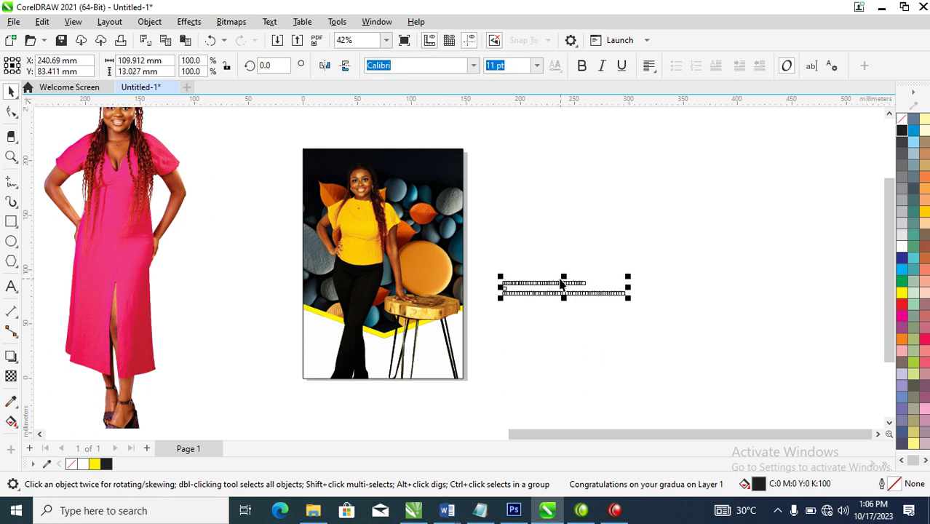
key("ctrl+k")
left_click_drag(588, 276, 834, 131)
left_click_drag(673, 275, 653, 171)
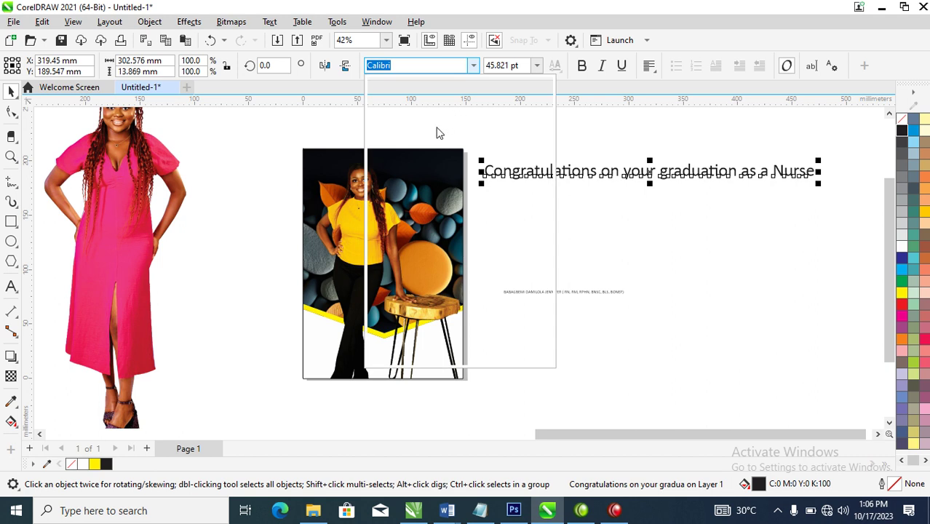
Step: Set the congratulations line in FuturaTEE and wrap it onto a second line before "graduation" with wider line spacing
key("alt+Down")
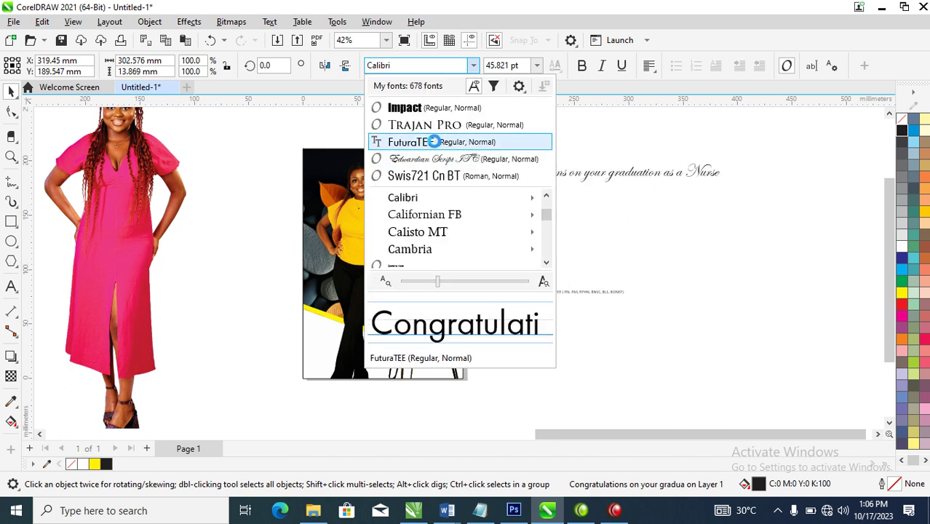
left_click(439, 142)
double_click(769, 166)
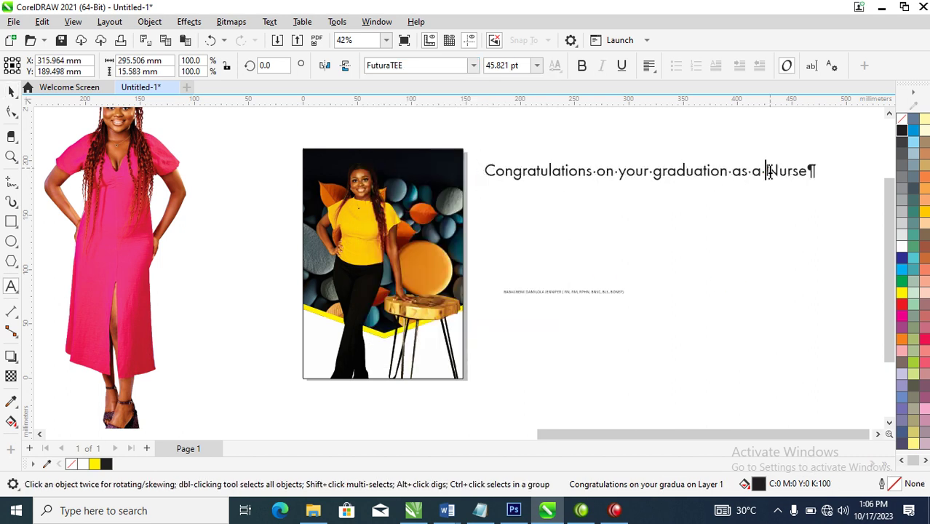
left_click(655, 173)
key("Return")
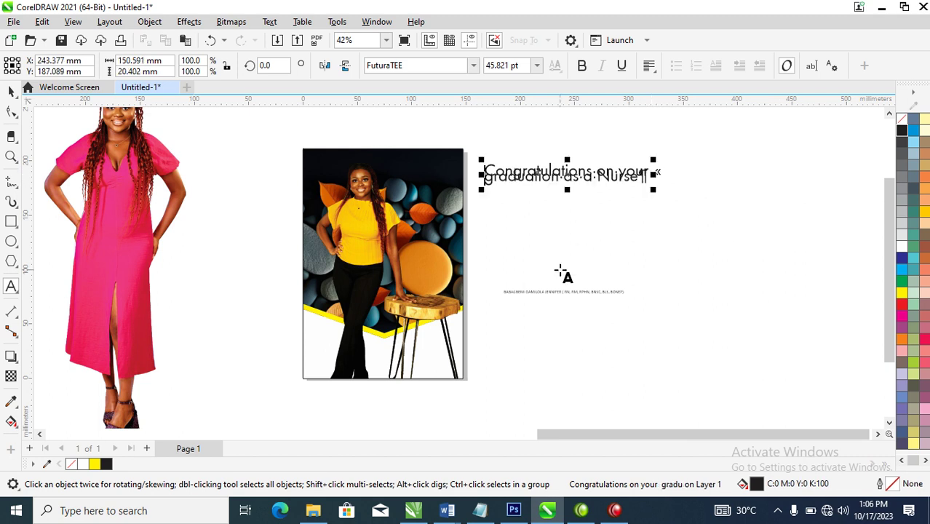
left_click(11, 110)
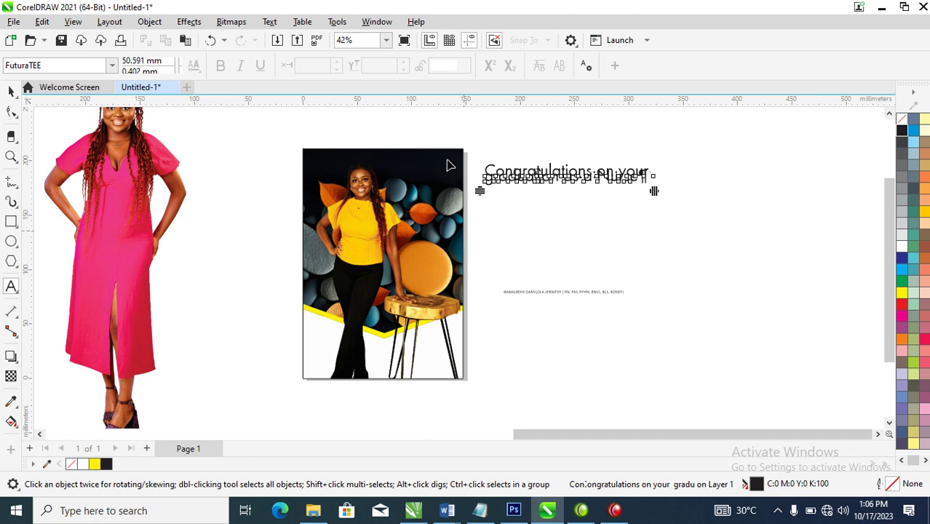
left_click_drag(481, 191, 483, 208)
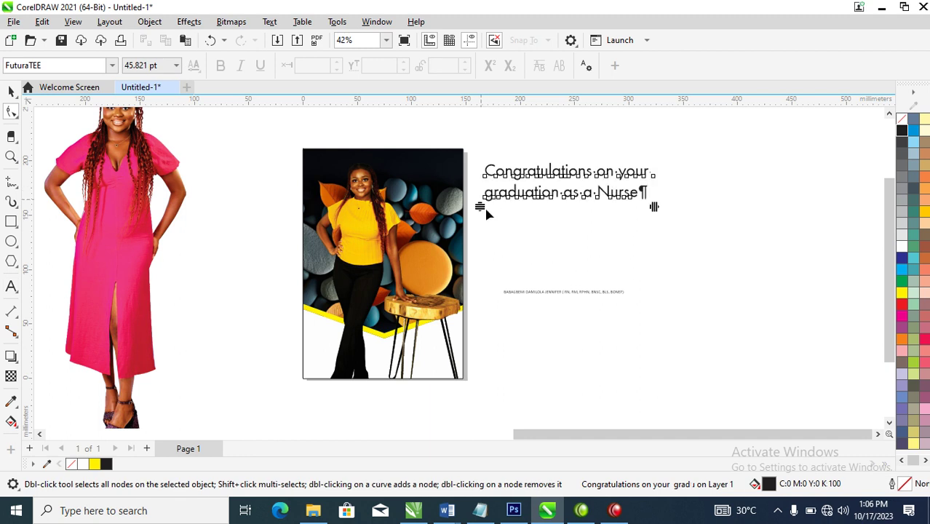
Step: Wrap "as a Nurse" onto a third line and break the text apart into separate lines
double_click(565, 195)
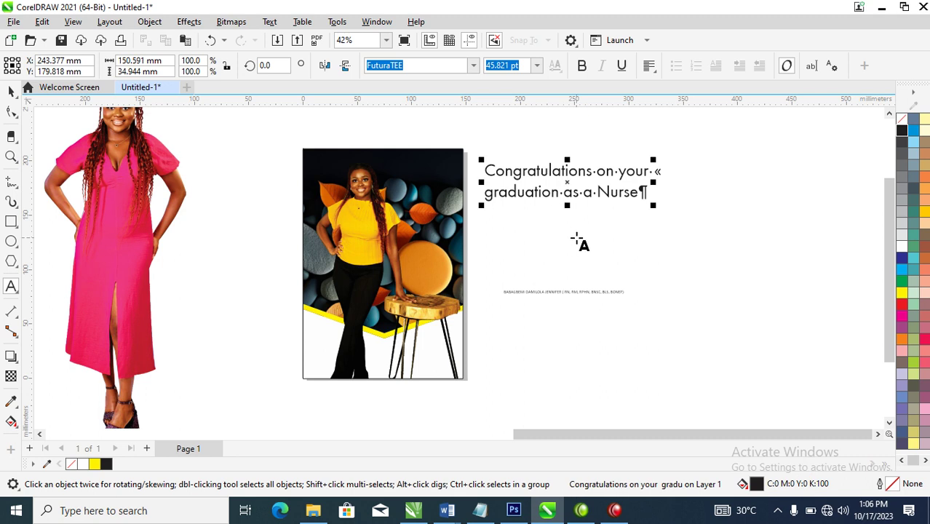
key("Return")
key("ctrl+space")
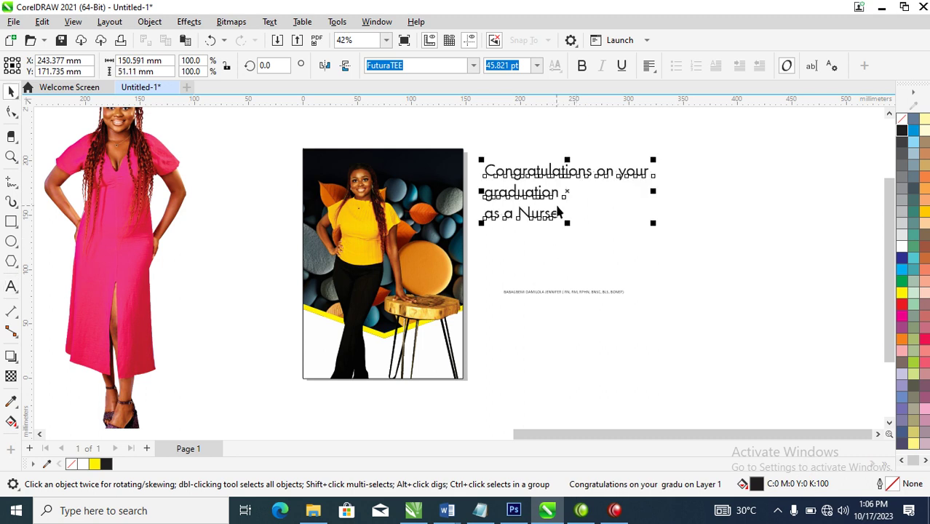
key("ctrl+k")
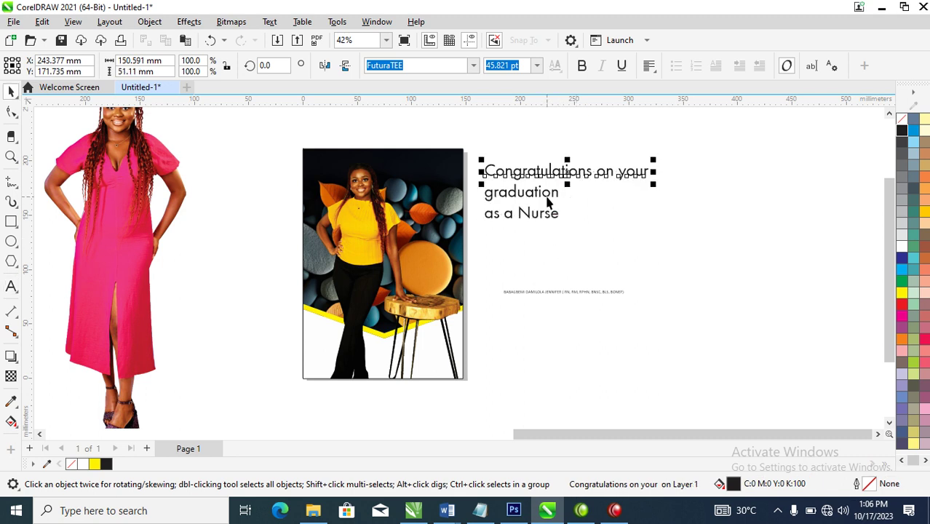
Step: Shift the "graduation" line to the right, set it in Hello Paris Sans Regular and enlarge it to about 98 pt
left_click_drag(548, 204, 570, 206)
double_click(569, 193)
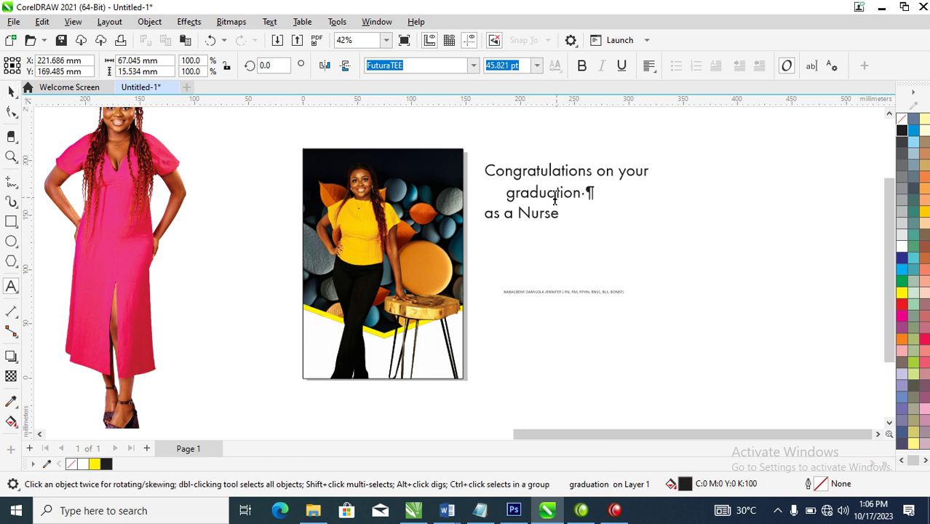
key("ctrl+space")
left_click(473, 66)
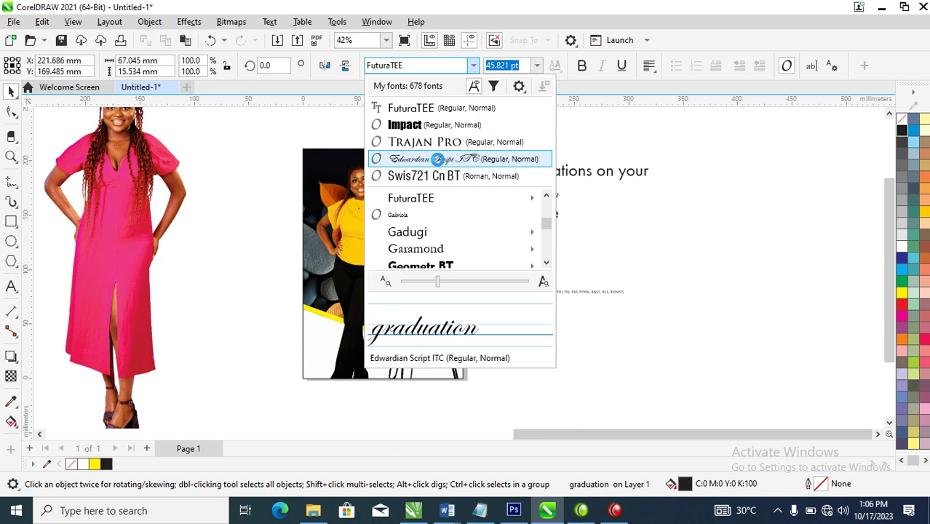
type("he")
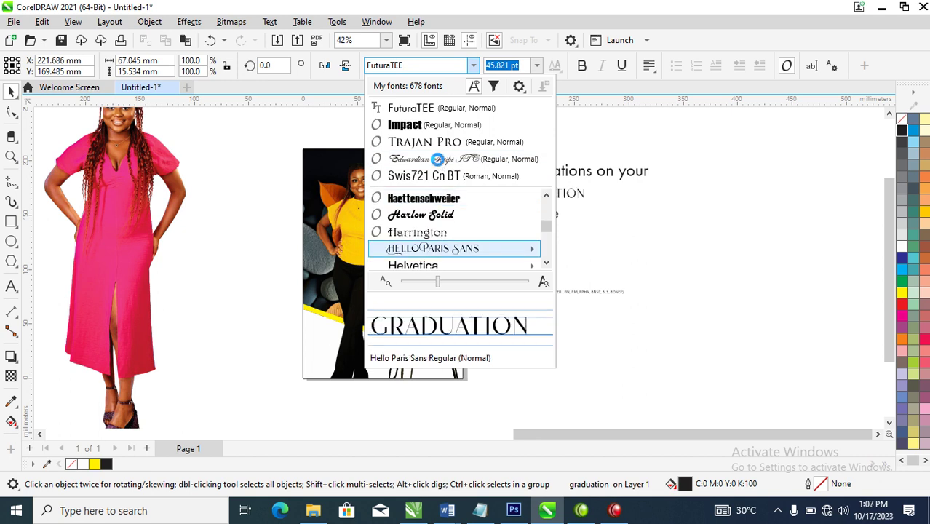
key("Return")
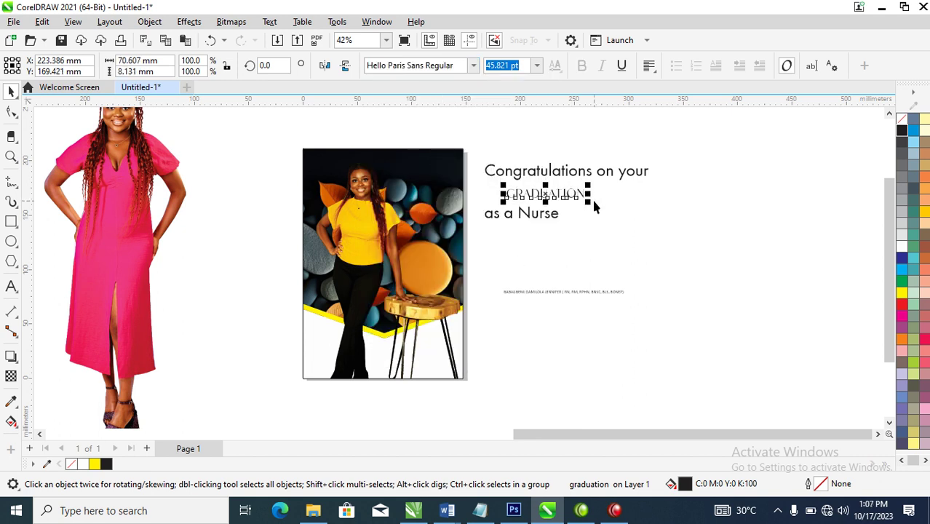
left_click_drag(591, 209, 679, 229)
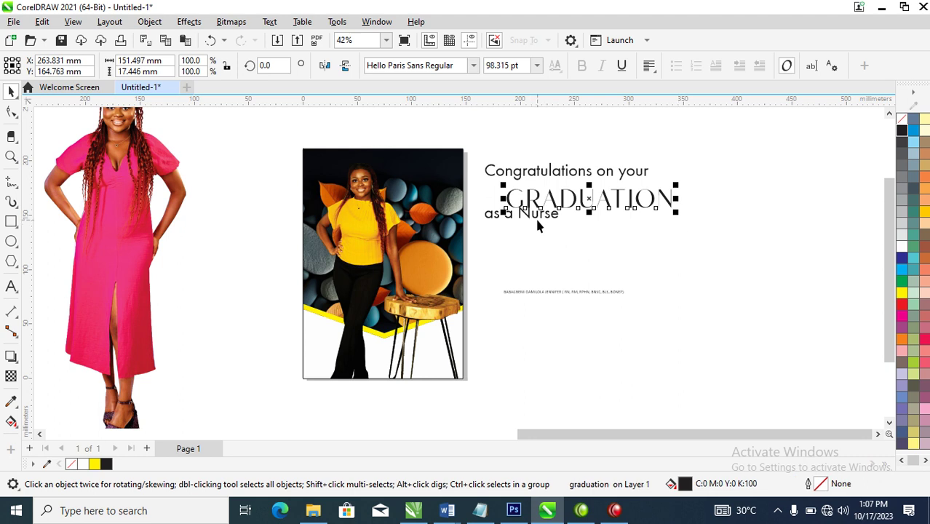
Step: Break "as a Nurse" into words, enlarge "Nurse" to about 139 pt in bold below "as a" and tighten its letter spacing
left_click_drag(547, 226, 716, 277)
key("ctrl+k")
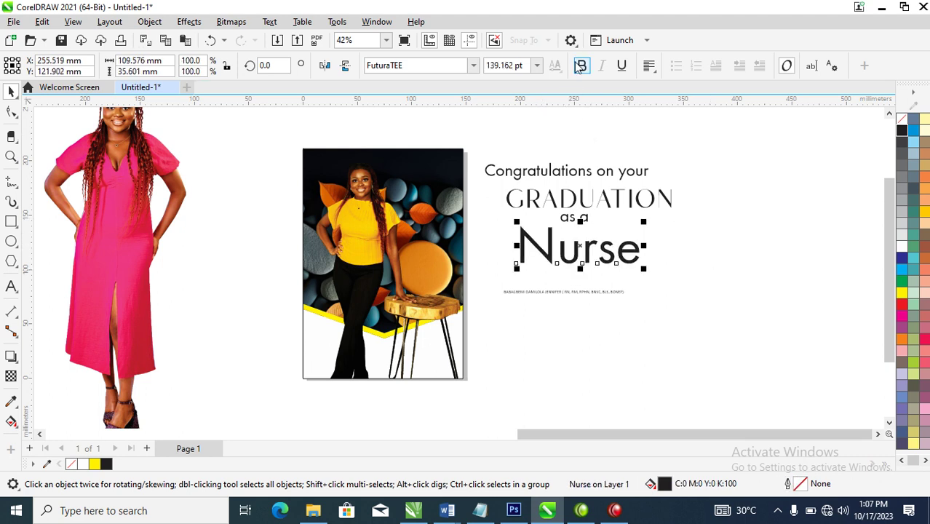
mouse_move(632, 256)
left_mouse_down()
mouse_move(620, 242)
mouse_move(624, 267)
mouse_move(645, 266)
left_mouse_up()
left_click(11, 111)
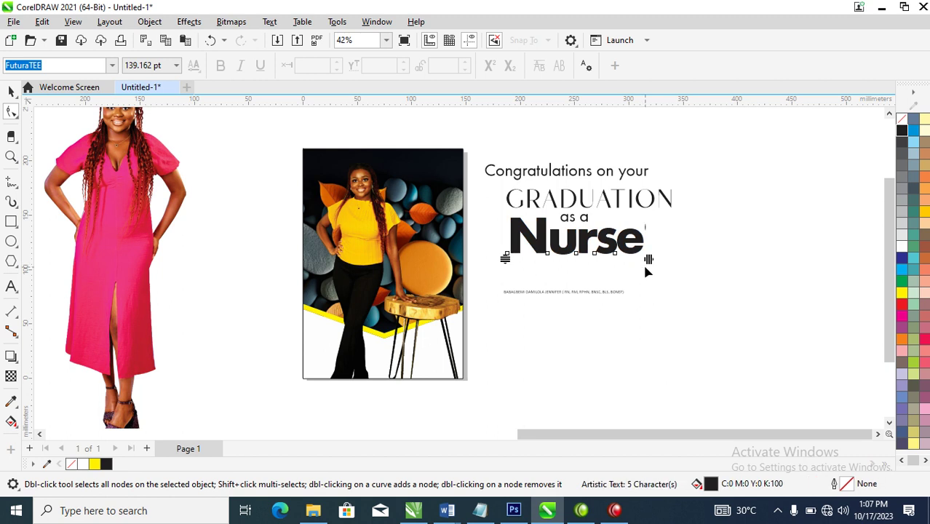
key("space")
Step: Replace the last letter of "Nurse" with a capital E
double_click(624, 238)
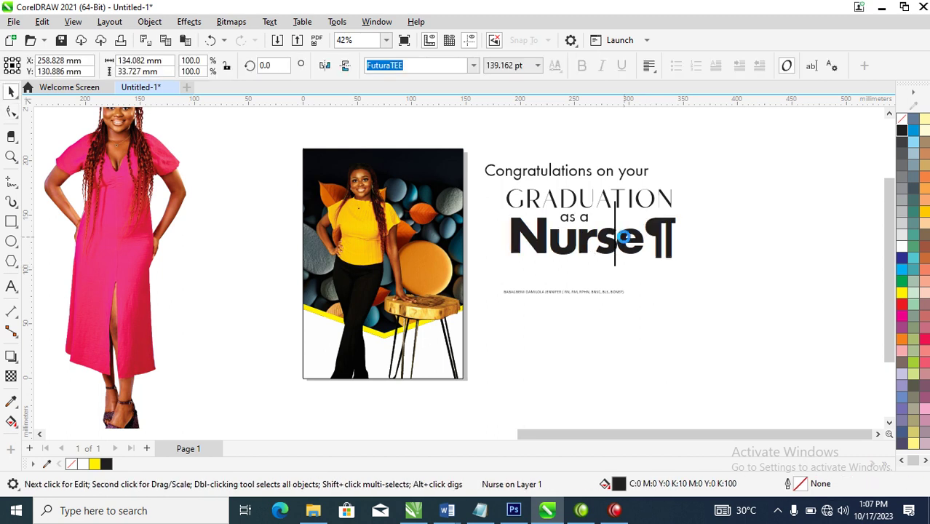
left_click_drag(624, 238, 657, 240)
type("E")
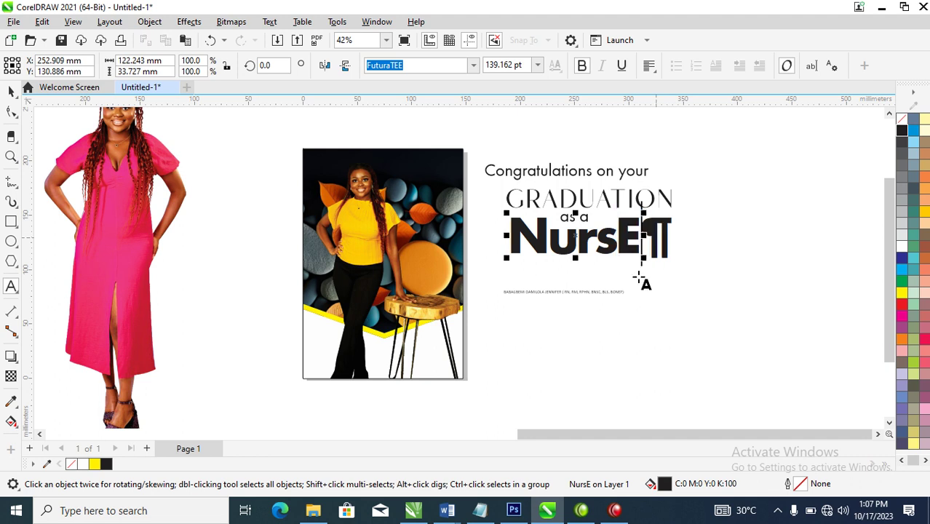
key("ctrl+space")
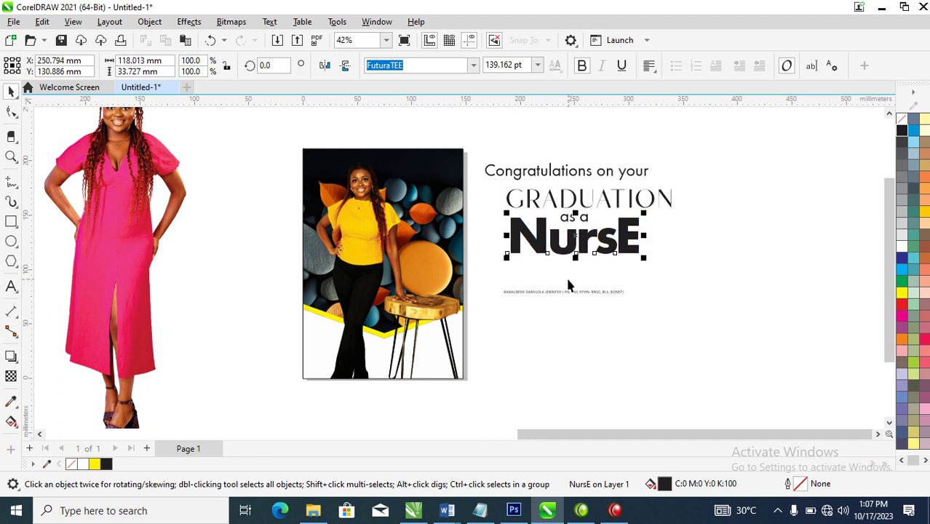
Step: Reduce the "graduation" line to about 71 pt and set it in FuturaTEE
left_click(655, 206)
left_click_drag(677, 191, 632, 191)
left_click(473, 64)
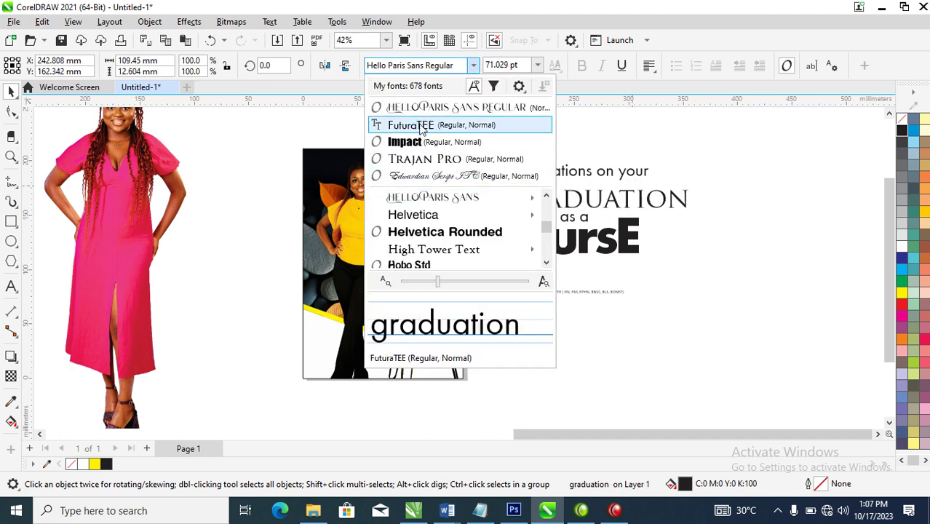
left_click(420, 125)
Step: Convert "graduation" to uppercase and scale it down to about 59 pt above "NursE"
double_click(607, 201)
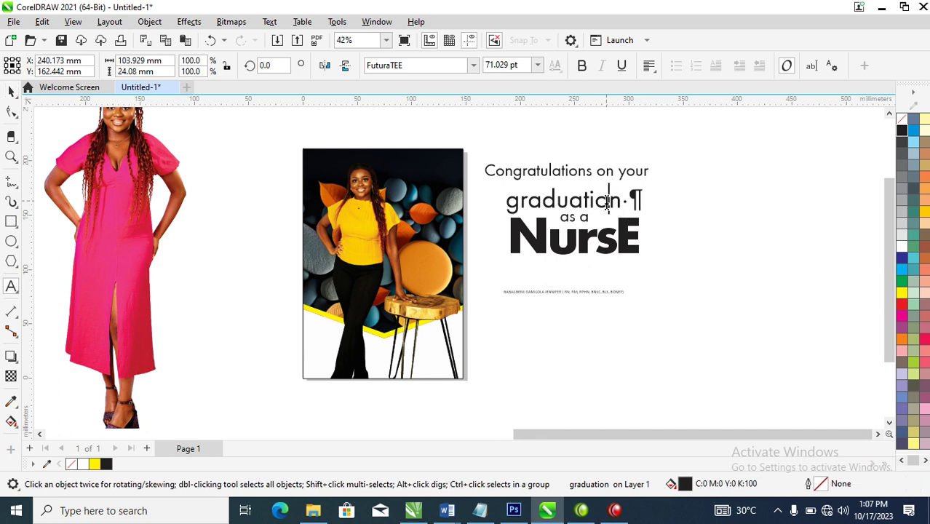
double_click(607, 202)
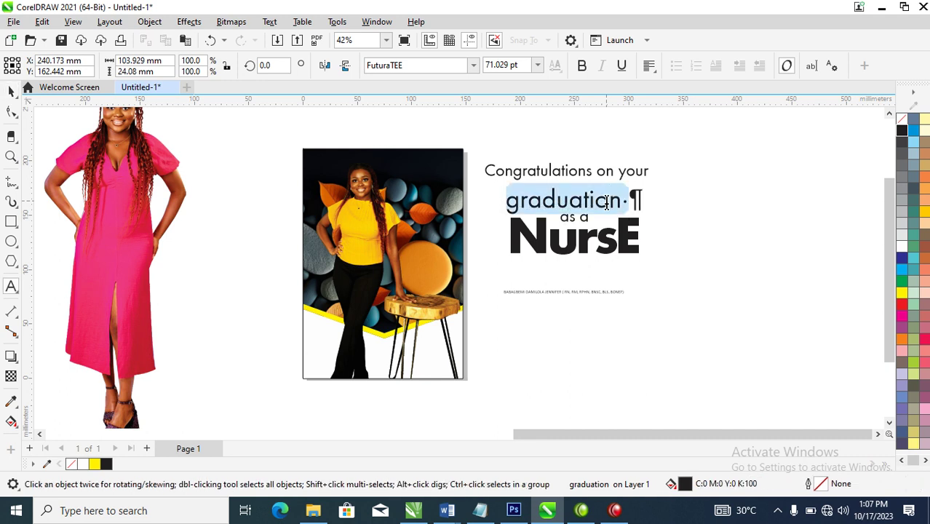
key("shift+F3")
left_click(441, 240)
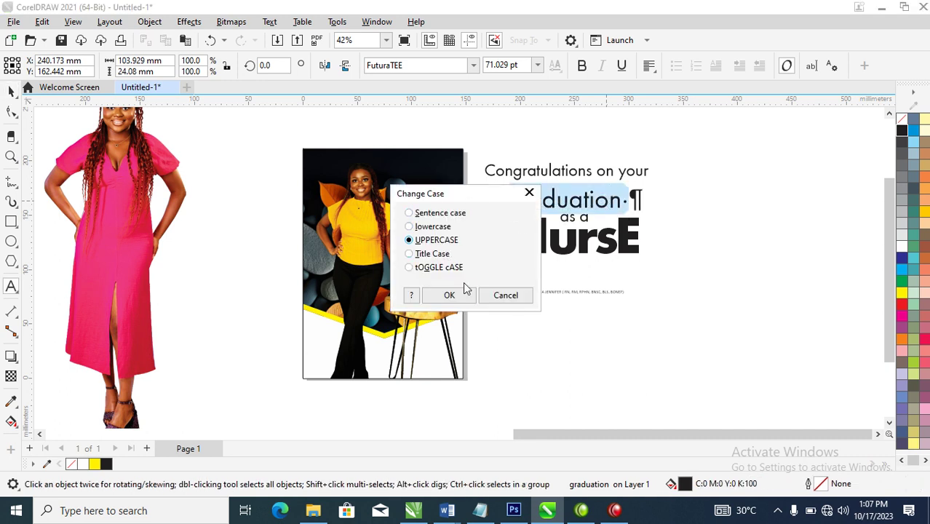
left_click(449, 295)
key("ctrl+space")
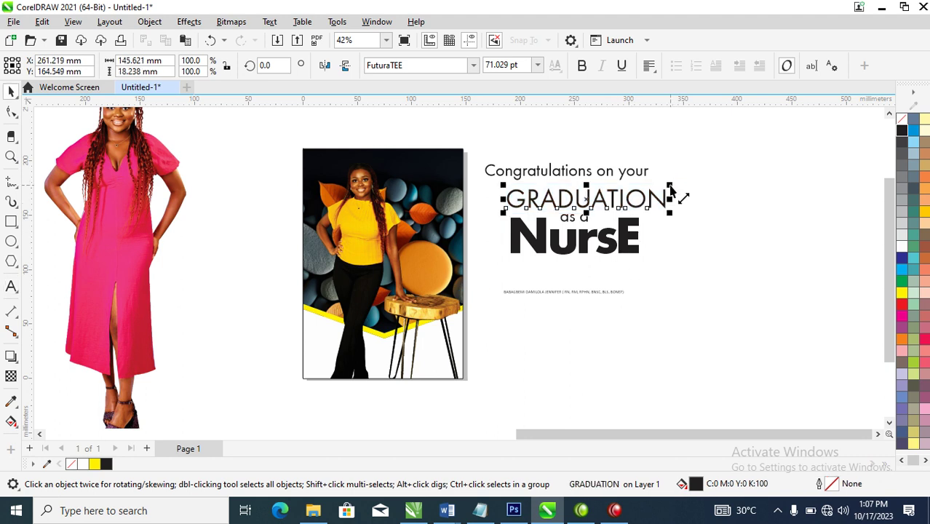
left_click_drag(673, 182, 607, 208)
Step: Draw a rectangle about 55 by 11 mm over "as a", round its corners fully to 5.638 mm and fill it white
left_click_drag(483, 165, 668, 326)
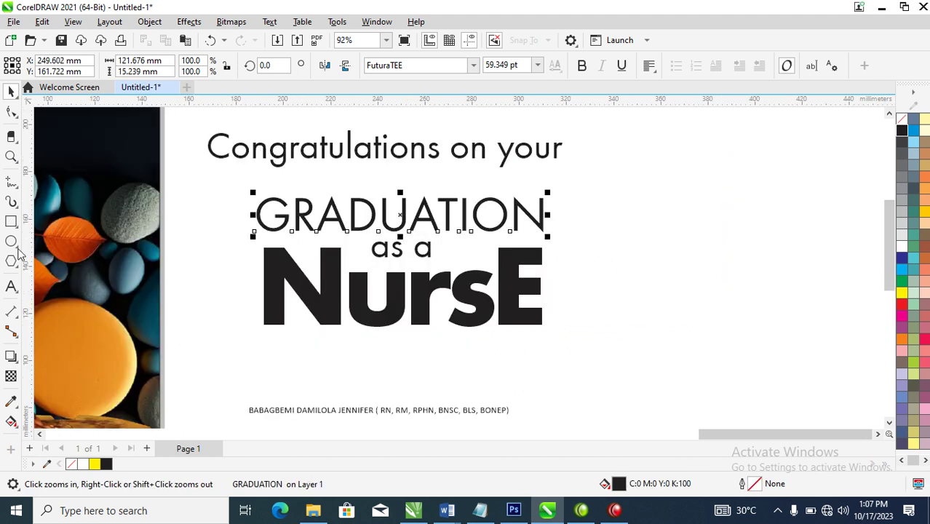
left_click(10, 221)
left_click_drag(353, 239, 459, 256)
left_click(11, 112)
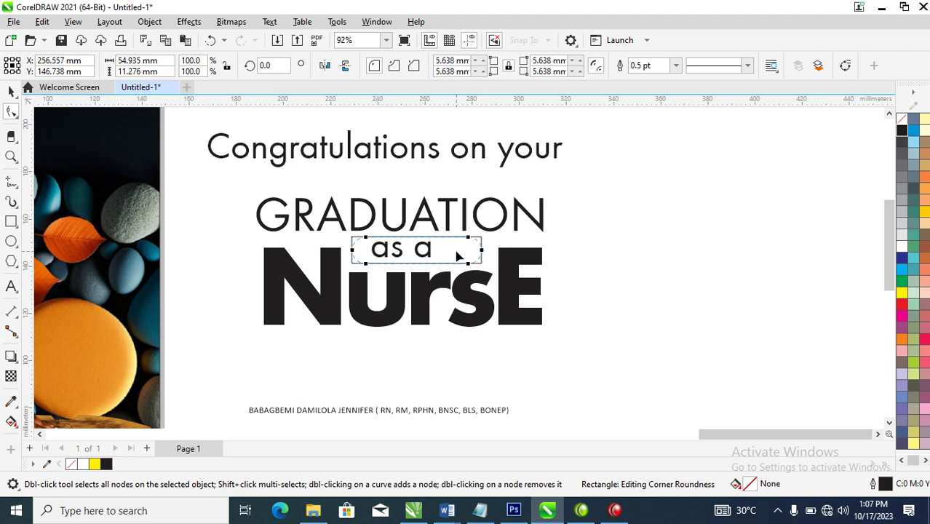
key("space")
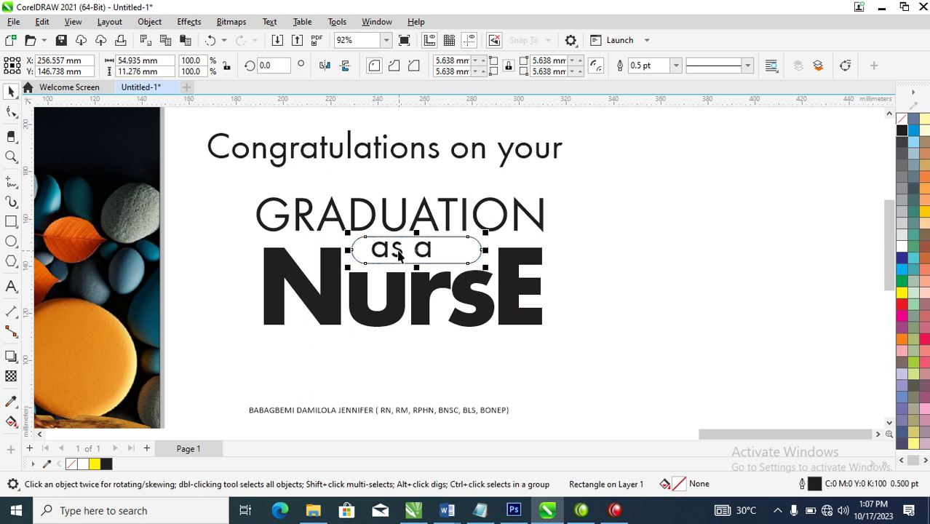
left_click(903, 246)
Step: Bring the words "as" and "a" in front of the white rounded rectangle and make them bold
left_click(416, 252, "alt")
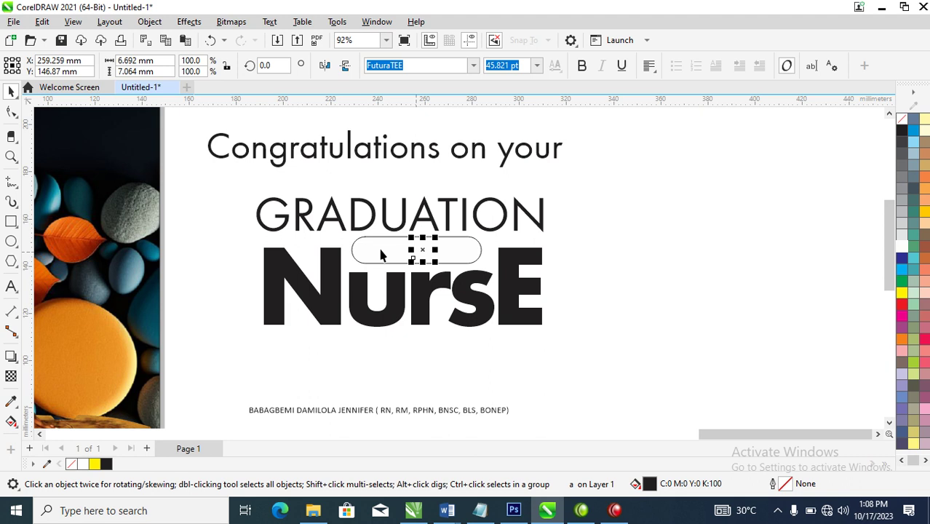
left_click_drag(337, 229, 470, 291)
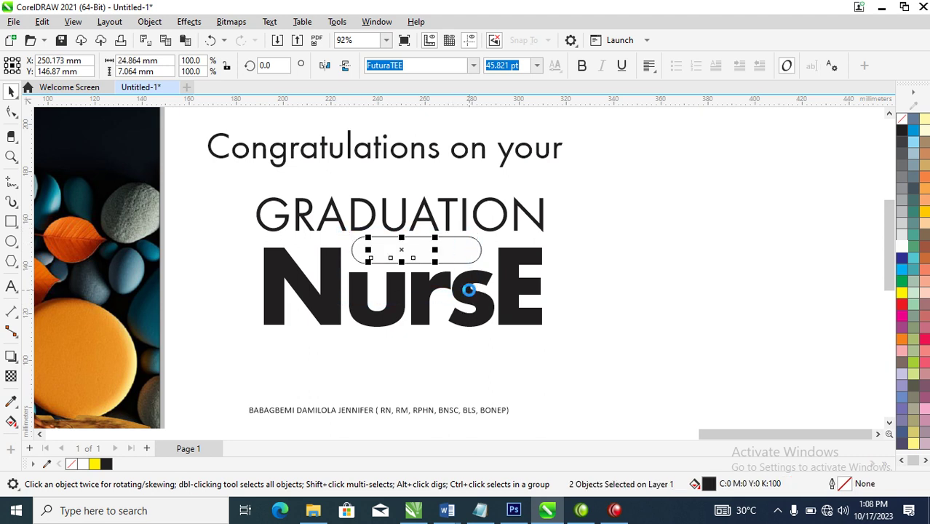
key("shift+Page_Up")
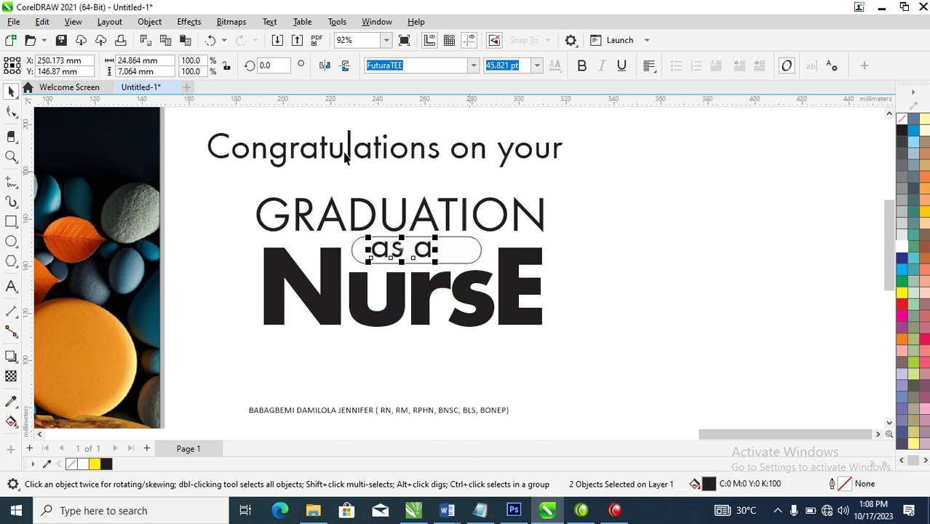
left_click(582, 66)
Step: Combine "as" and "a" into one text object and centre it horizontally in the rounded rectangle
left_click(430, 217)
left_click(410, 249)
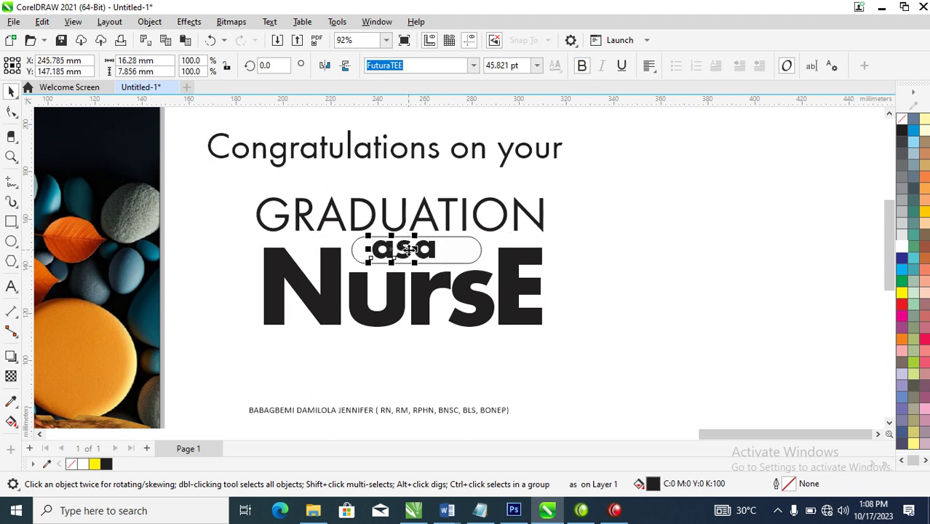
left_click(433, 250, "shift")
key("ctrl+l")
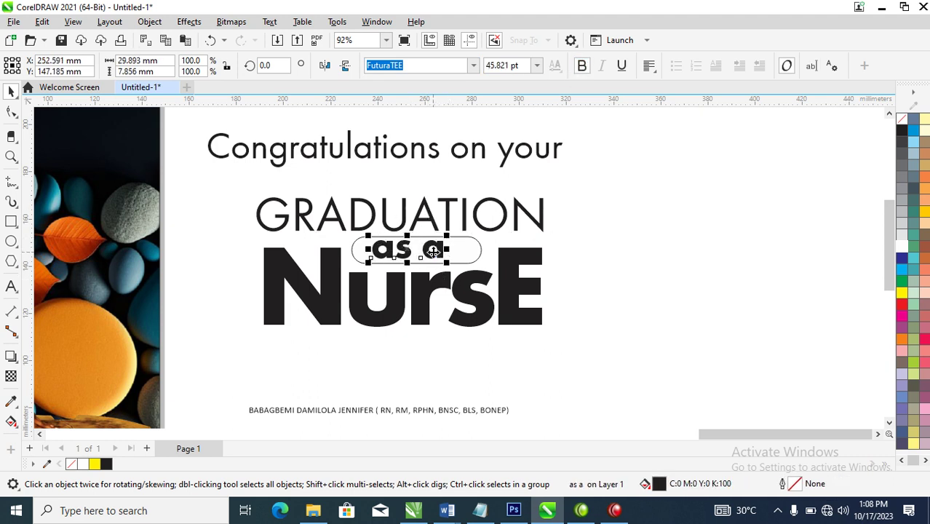
left_click(471, 256, "shift")
key("c")
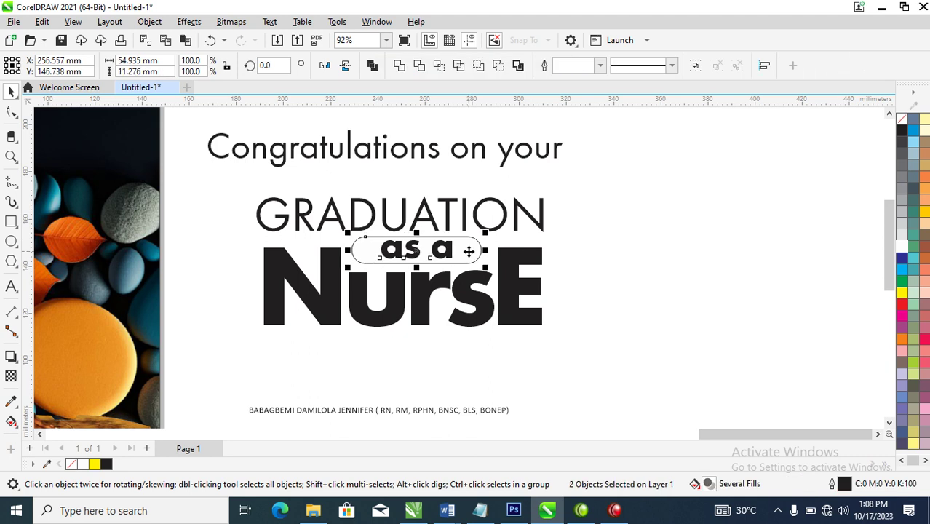
Step: Scale the "GRADUATION as a NursE" lockup to about 69 by 32 mm, fill it white and place it near X 110, Y 164 mm
left_click_drag(621, 180, 241, 331)
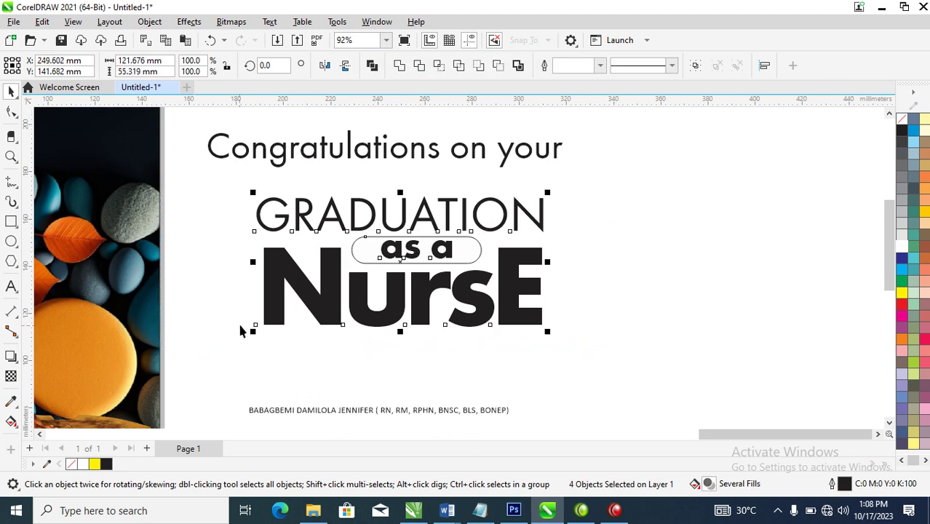
scroll(297, 295, "down", 5)
left_click_drag(388, 258, 264, 255)
key("z")
left_click_drag(147, 193, 383, 379)
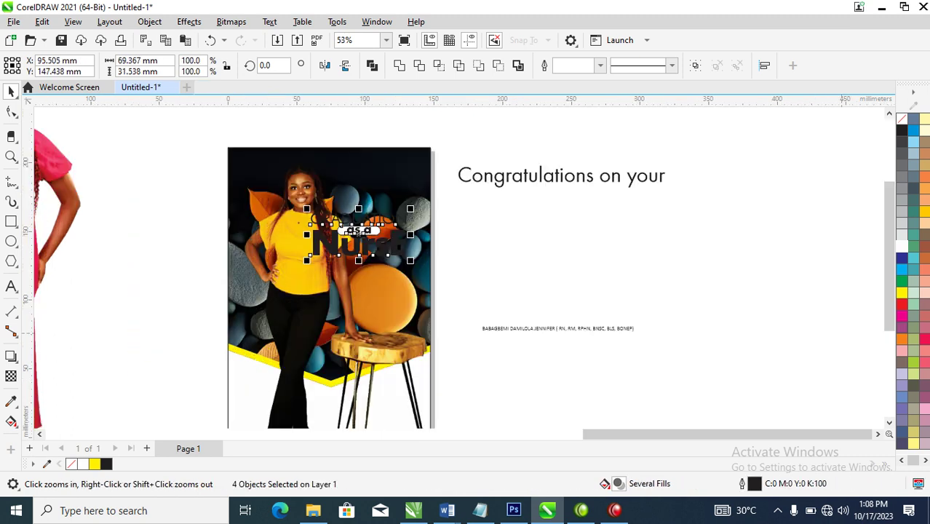
left_click(901, 247)
left_click_drag(401, 248, 429, 219)
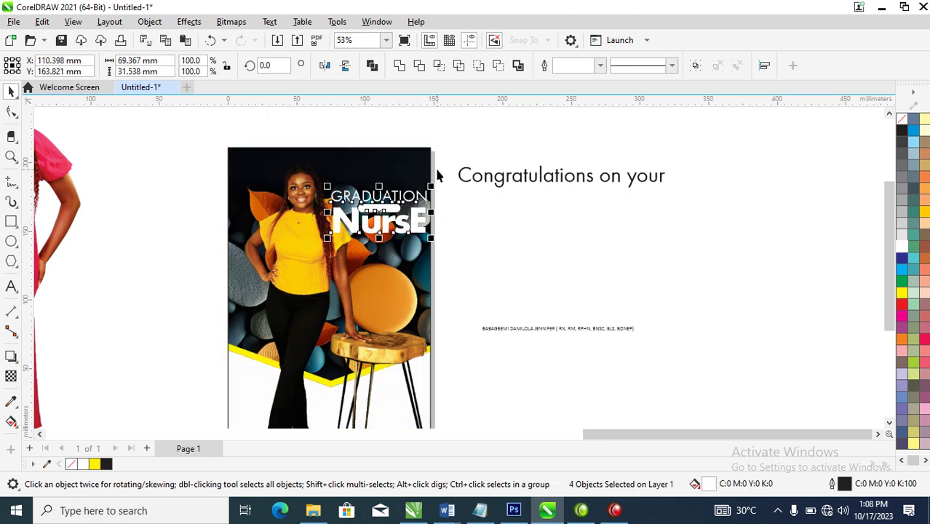
Step: Shrink the "GRADUATION as a NursE" lockup to about 57 by 26 mm near X 109, Y 161 mm, and move the name line up beside the page
left_click_drag(438, 186, 415, 194)
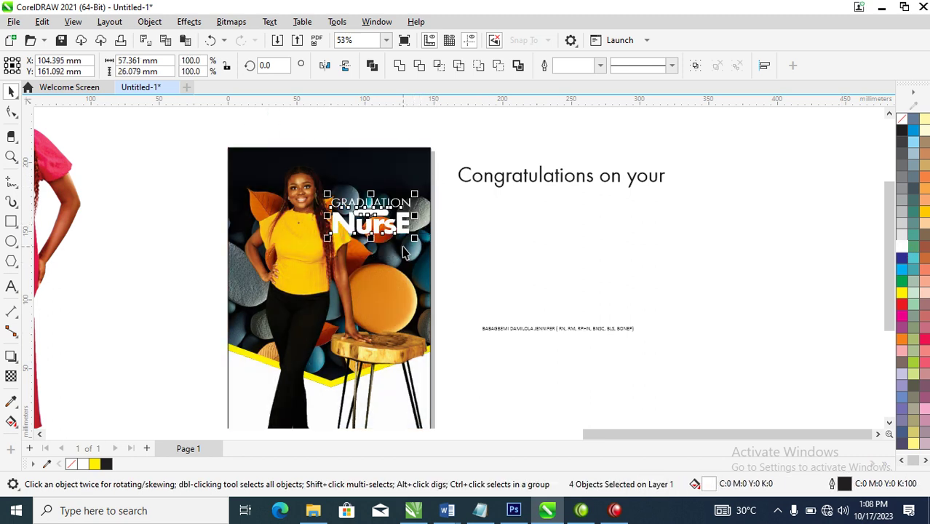
left_click_drag(402, 228, 409, 227)
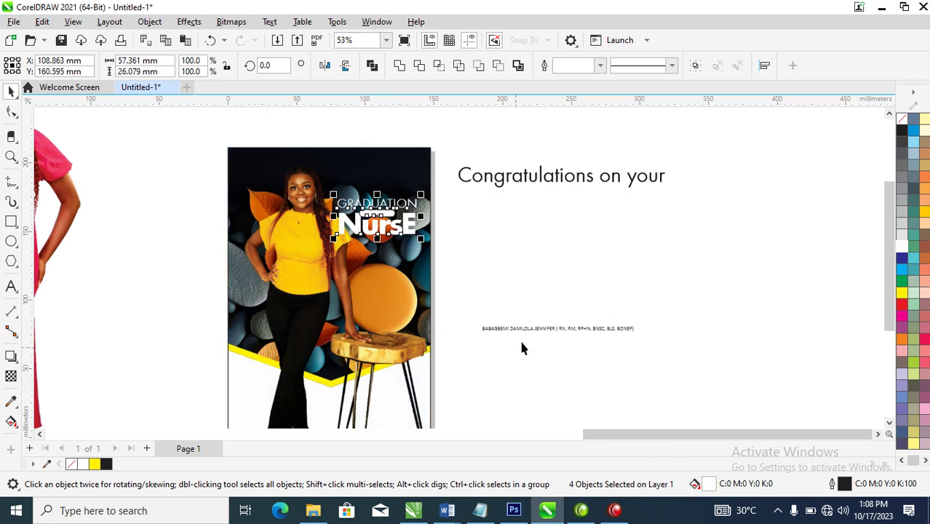
left_click_drag(559, 331, 546, 268)
Step: Scale the pebble image to 86.4% and shift it within its frame so the orange leaves show beside the woman
left_click(386, 284)
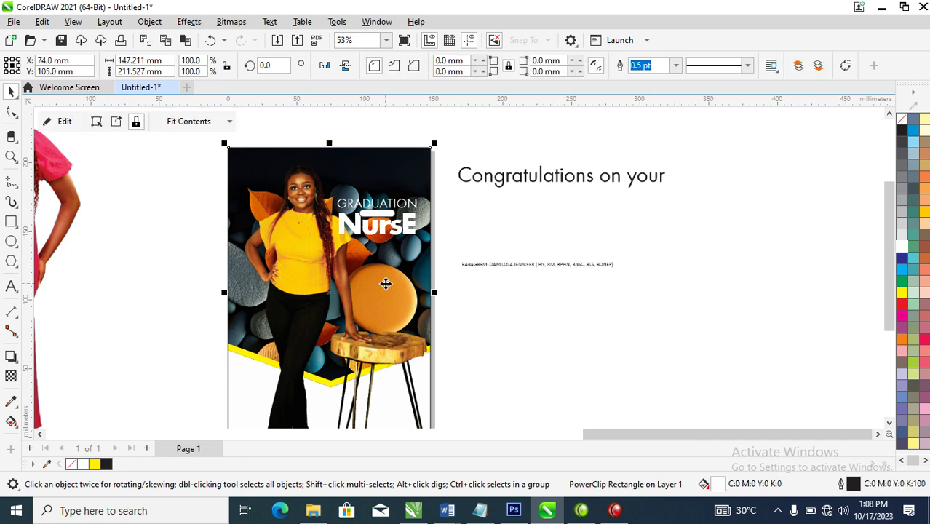
left_click(401, 269, "ctrl")
left_click(421, 285)
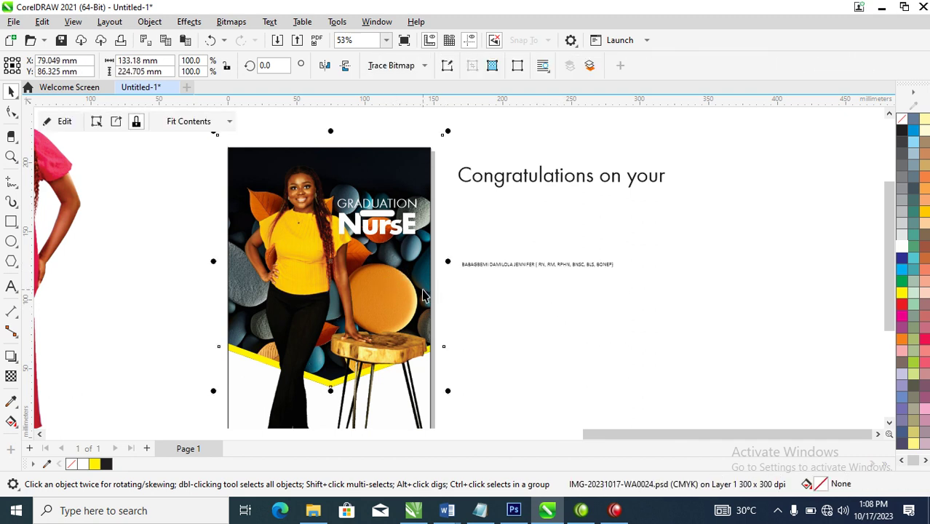
left_click(397, 286, "ctrl")
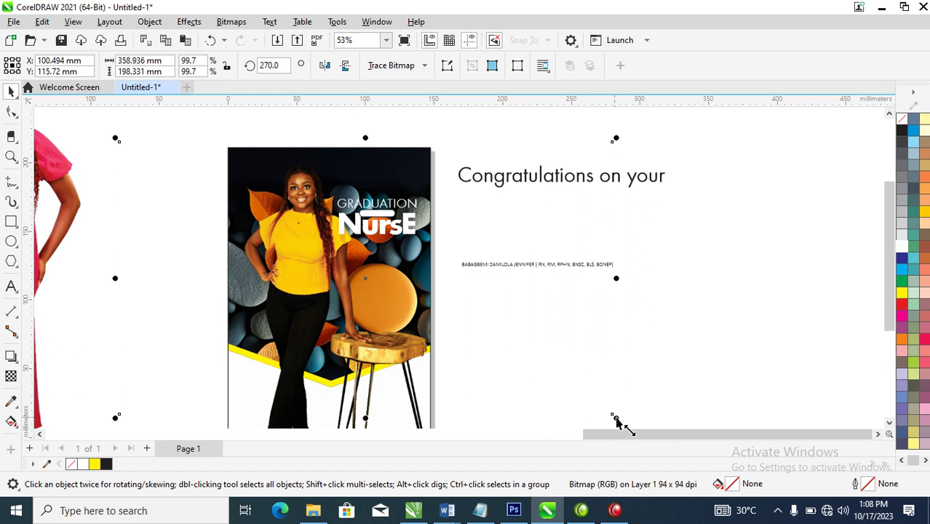
left_click_drag(617, 422, 587, 379)
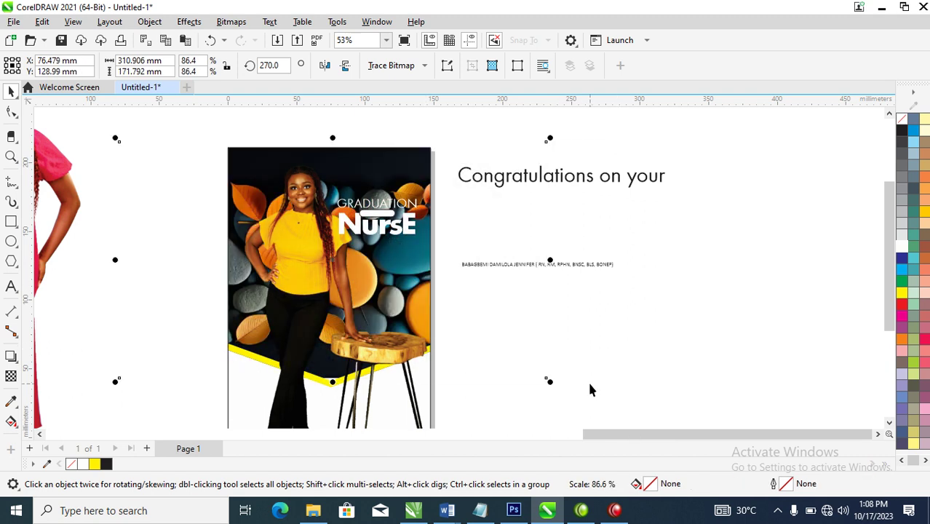
left_click_drag(402, 283, 518, 304)
left_click_drag(399, 281, 380, 315)
left_click_drag(413, 285, 414, 276)
left_click(720, 260)
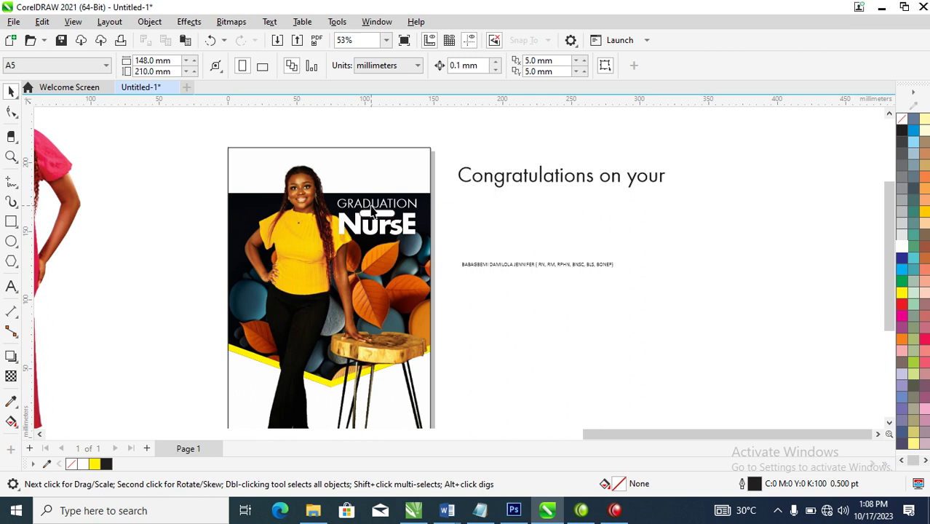
Step: Try a black fill on the page's PowerClip rectangle and undo it
left_click(389, 174)
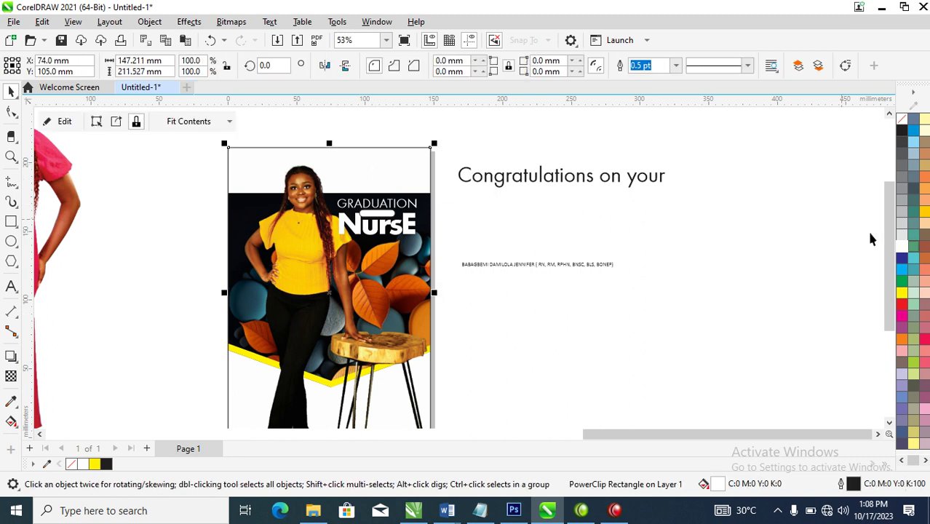
left_click(902, 130)
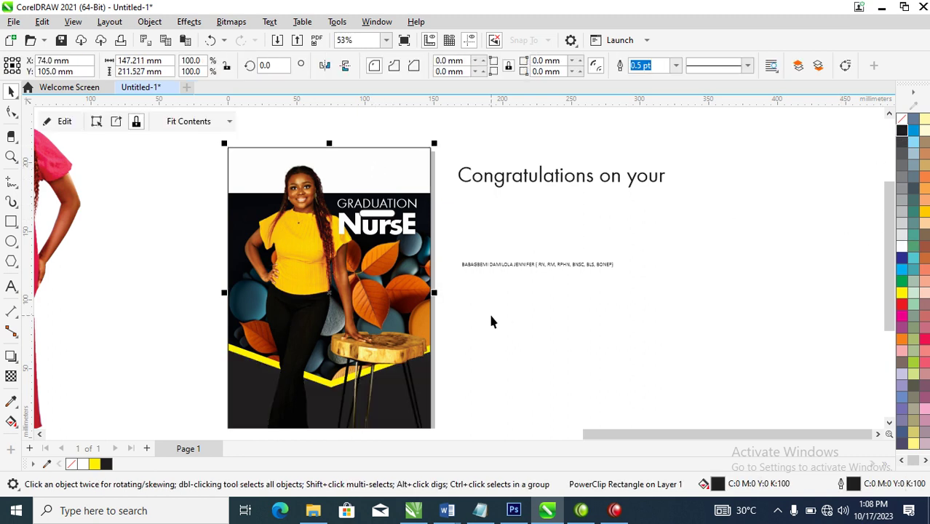
key("ctrl+z")
Step: Fill the V-shaped background frame inside the page's PowerClip with rich black C75 M68 Y65 K90
left_click(363, 161)
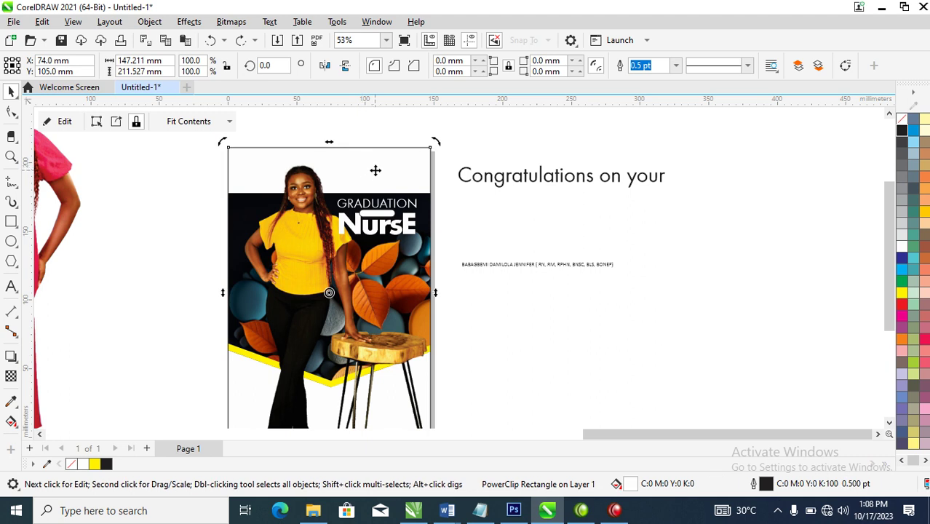
double_click(393, 172)
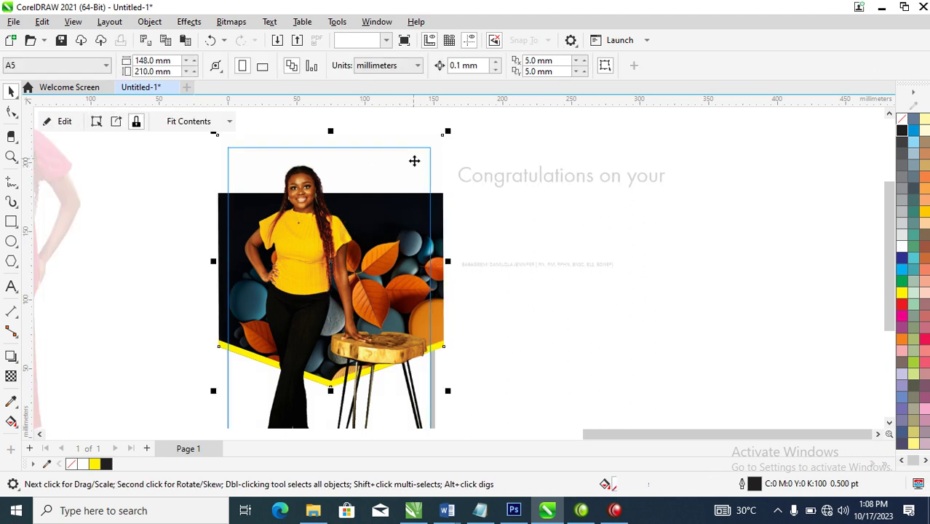
left_click(532, 299)
left_click(440, 207)
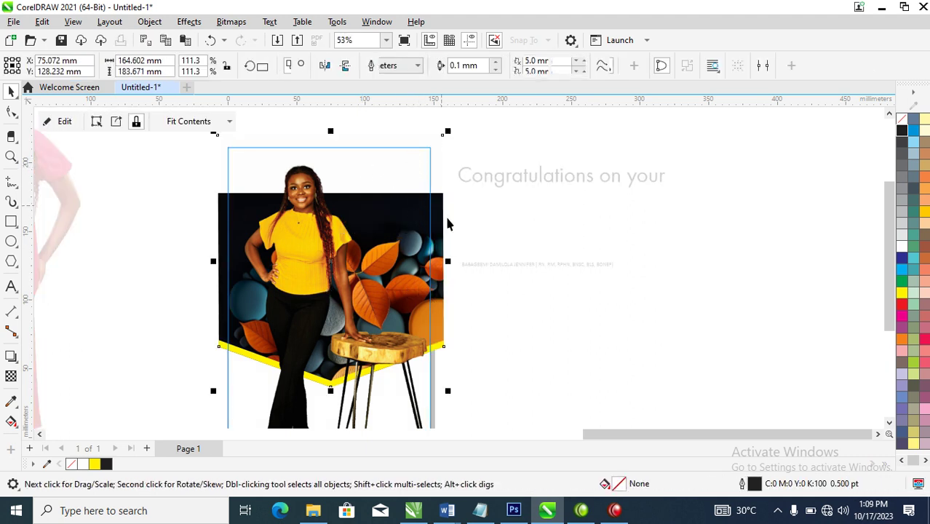
left_click(902, 132)
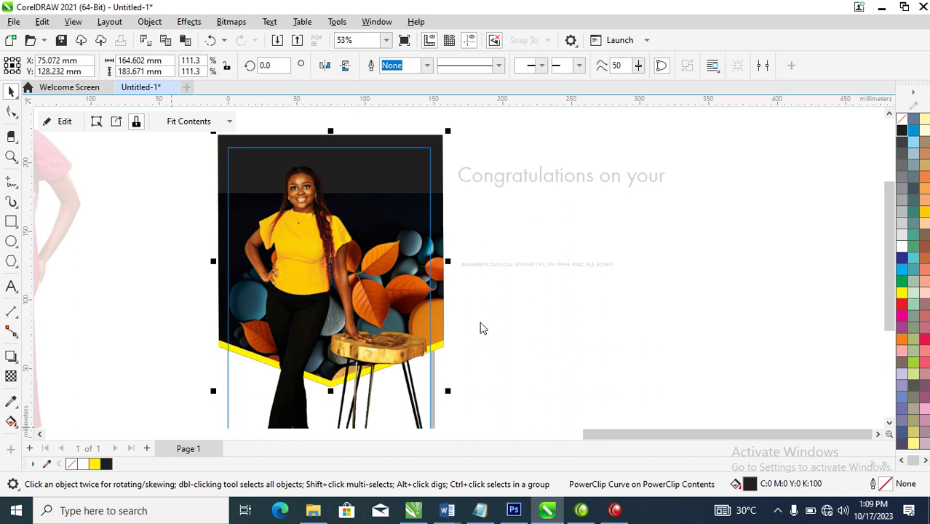
key("F11")
left_click(282, 131)
left_click_drag(284, 285, 430, 322)
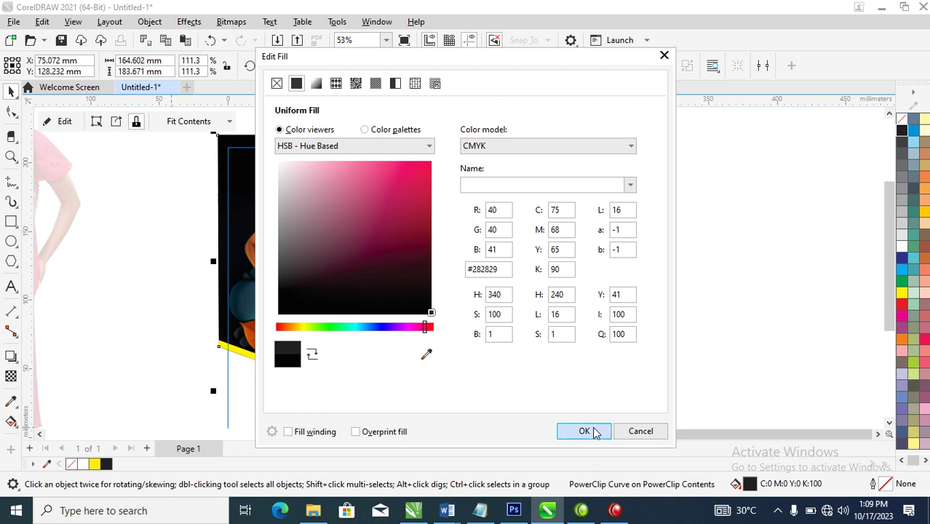
left_click(586, 431)
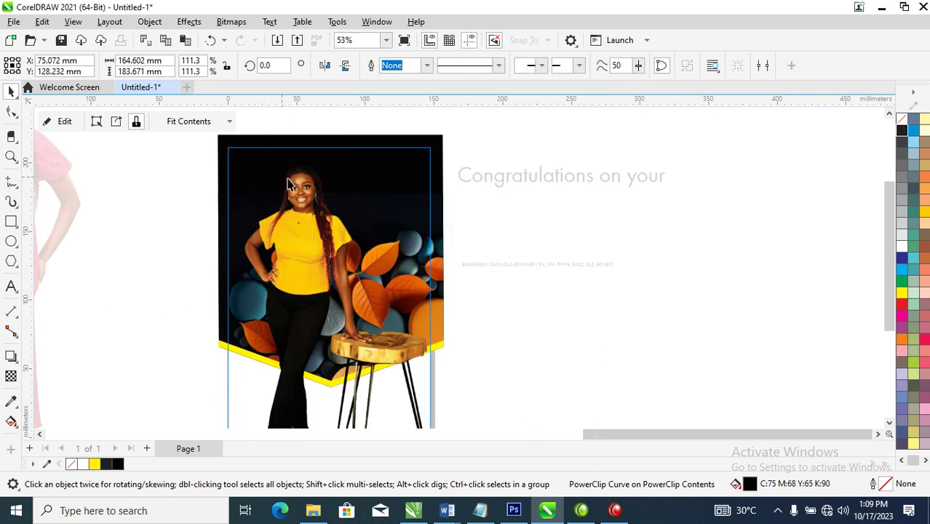
Step: Open the V-shaped frame's contents and fade out the pebble image's upper edge with a vertical linear transparency
left_click(399, 198)
double_click(438, 137)
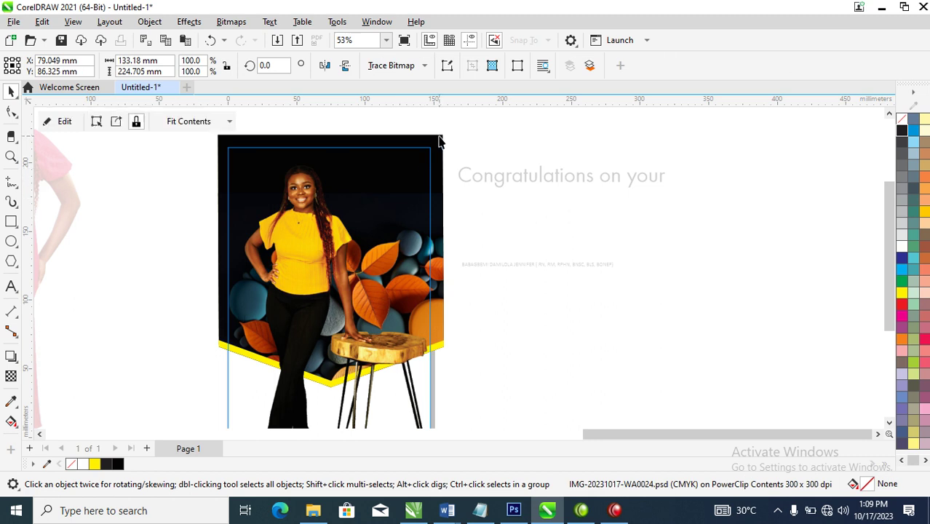
left_click(487, 236)
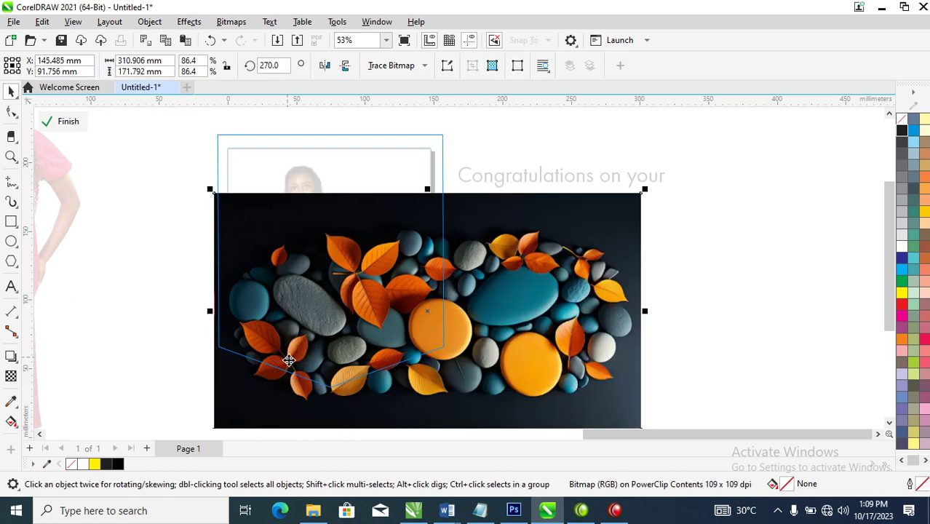
left_click(11, 376)
left_click_drag(407, 239, 409, 198)
key("space")
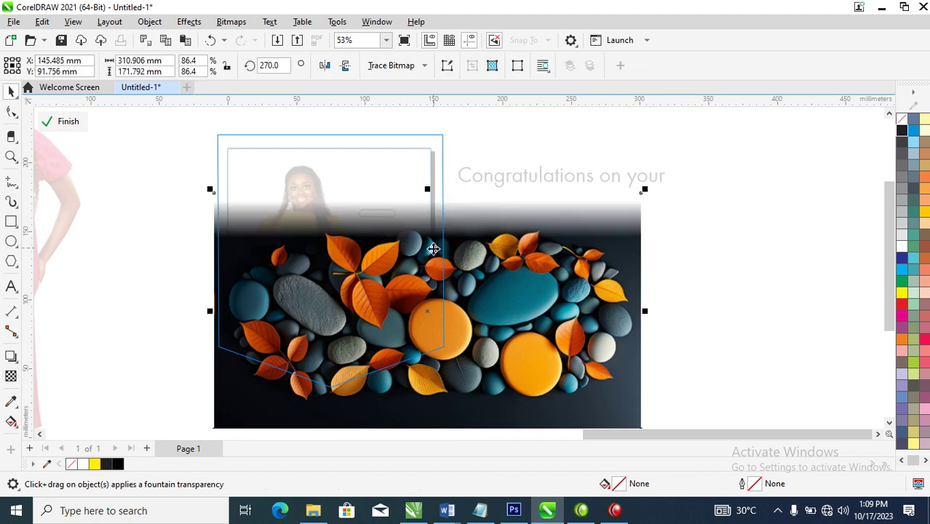
Step: Convert the faded pebble image to a 300 dpi CMYK bitmap with transparent background and finish editing both PowerClips
key("alt+b")
key("Return")
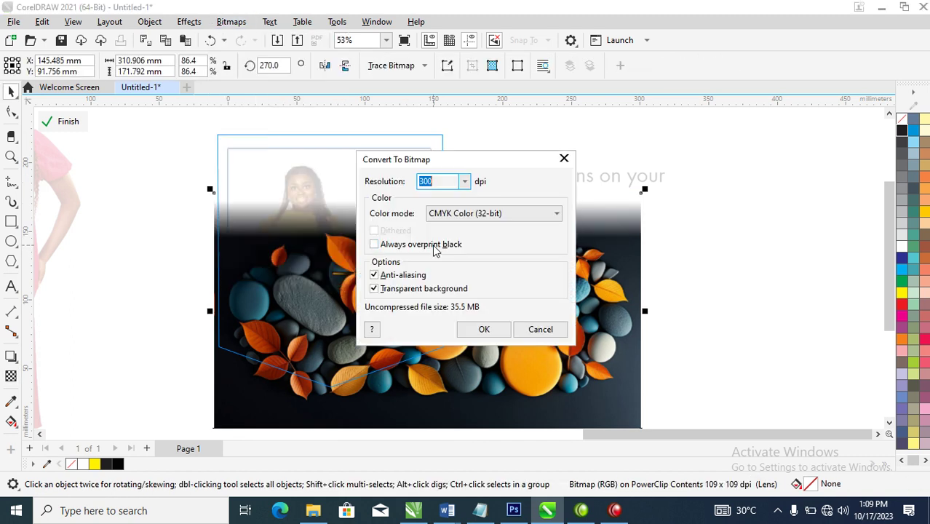
key("Return")
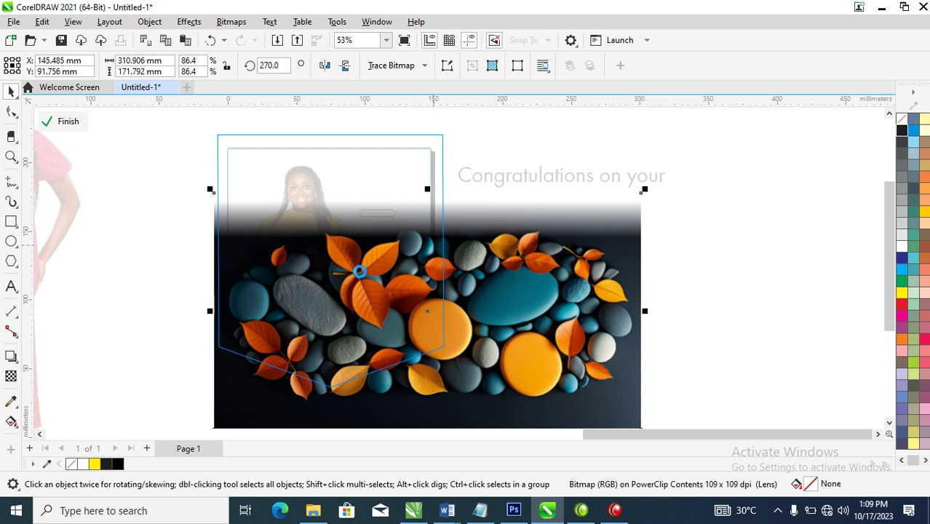
left_click(737, 248, "ctrl")
left_click(355, 284)
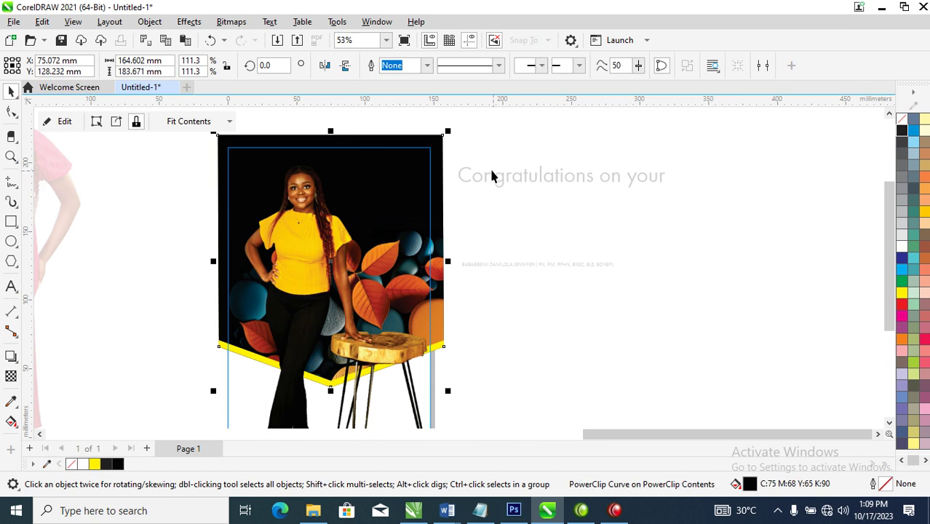
left_click(550, 130, "ctrl")
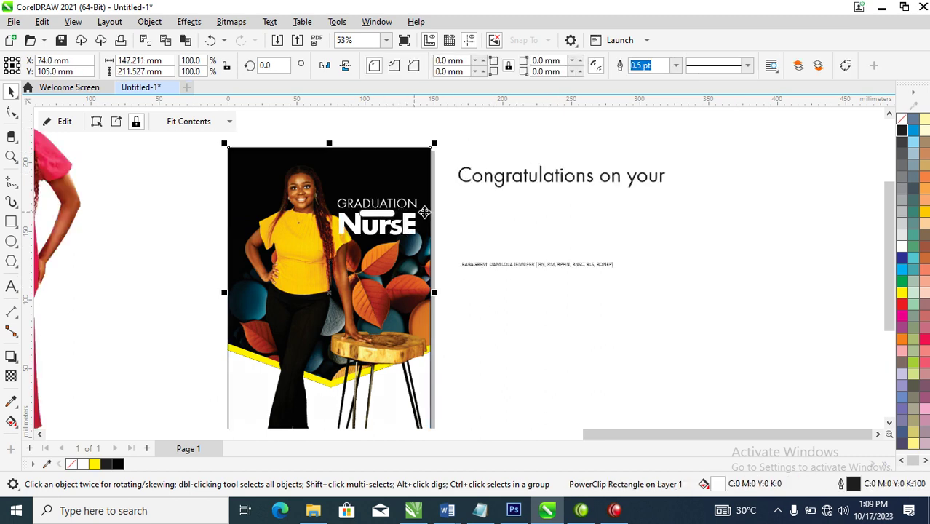
Step: Move the "GRADUATION as a NursE" lockup up into the plain dark area above the leaves
left_click_drag(459, 191, 323, 251)
left_click_drag(410, 228, 409, 220)
left_click(494, 238)
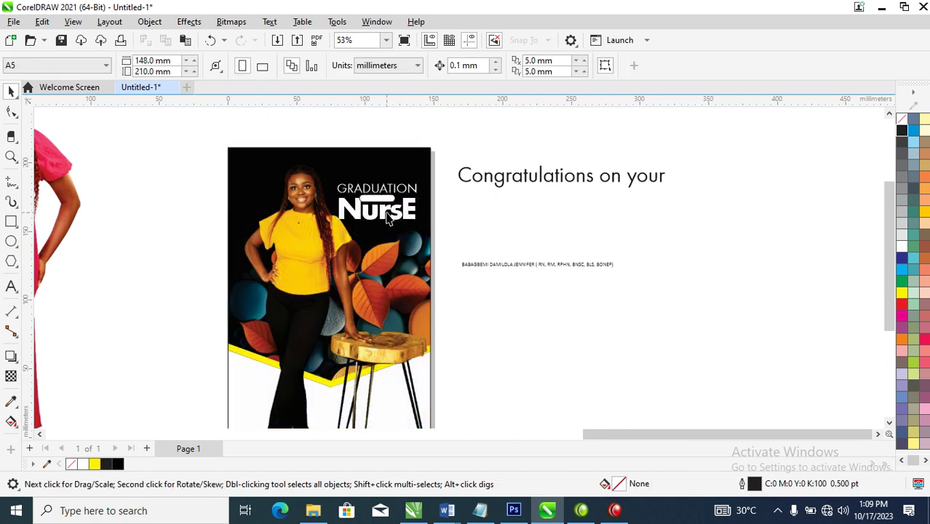
left_click(401, 226)
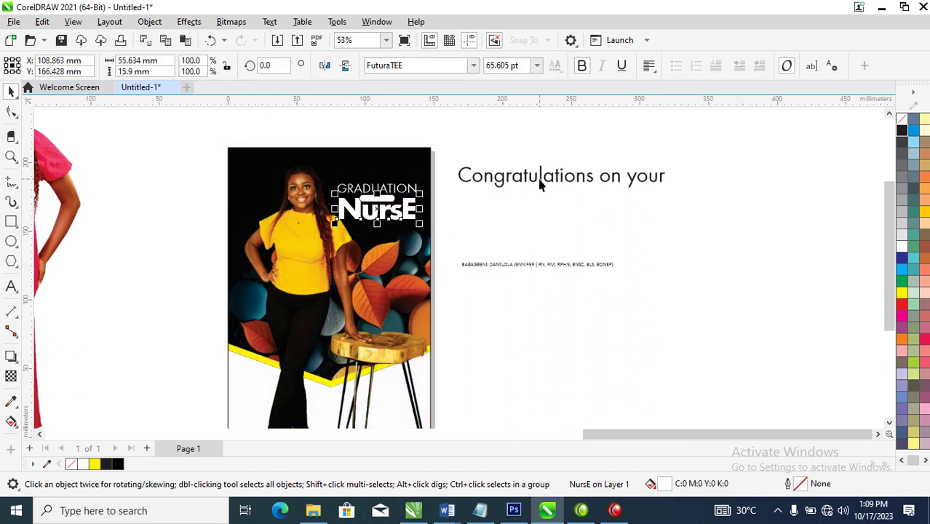
Step: Place "Congratulations on your" across the page's upper edge, scale it to about 100 mm wide (30.445 pt) and fill it white
left_click_drag(542, 184, 312, 169)
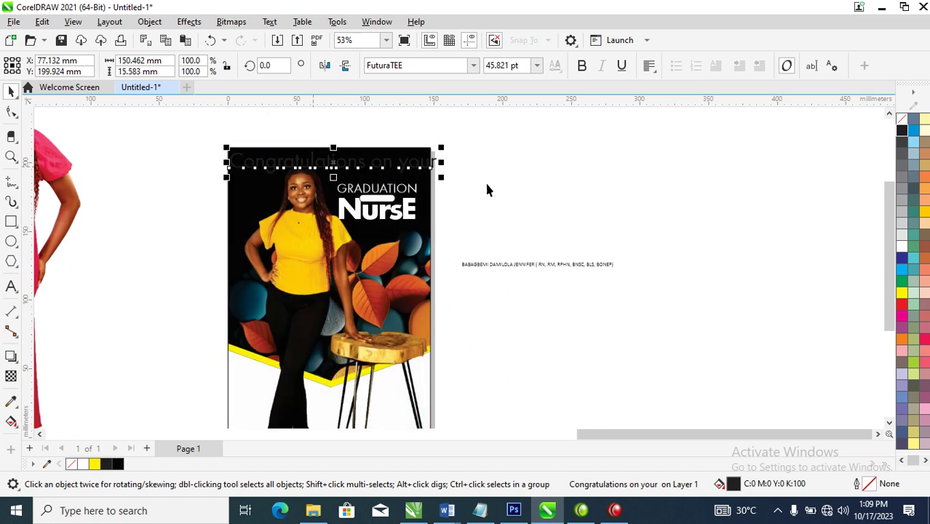
left_click_drag(446, 153, 408, 152)
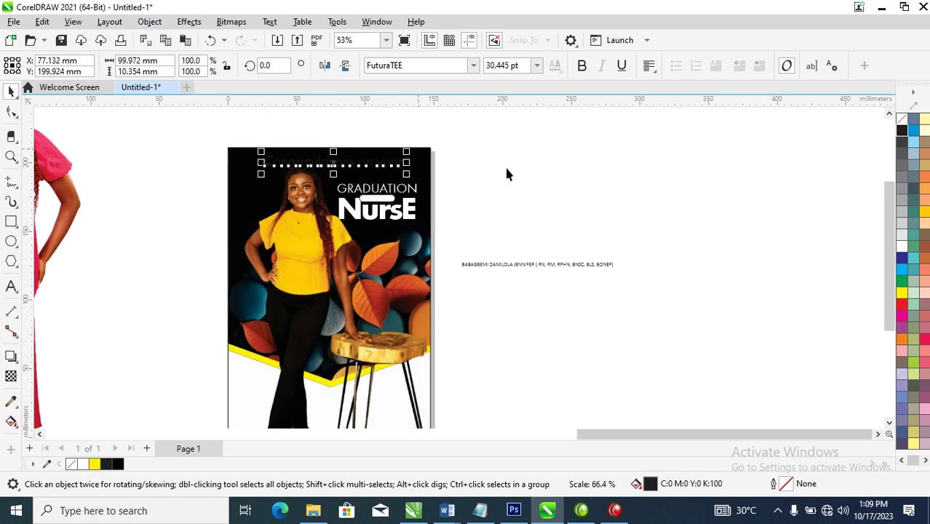
left_click(905, 247)
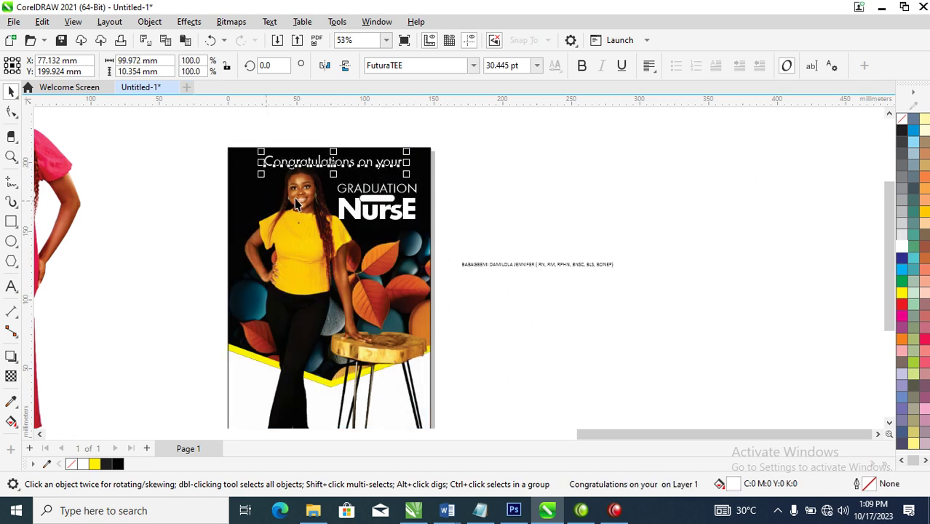
Step: Break "Congratulations on your" into two lines before "on your" and move it above "GRADUATION", near X 107, Y 194 mm
left_click_drag(182, 135, 547, 277)
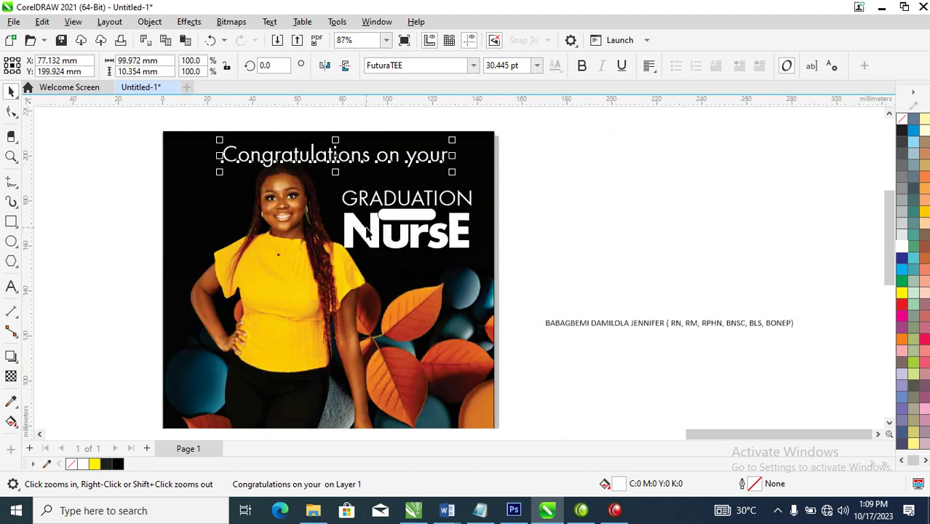
double_click(385, 160)
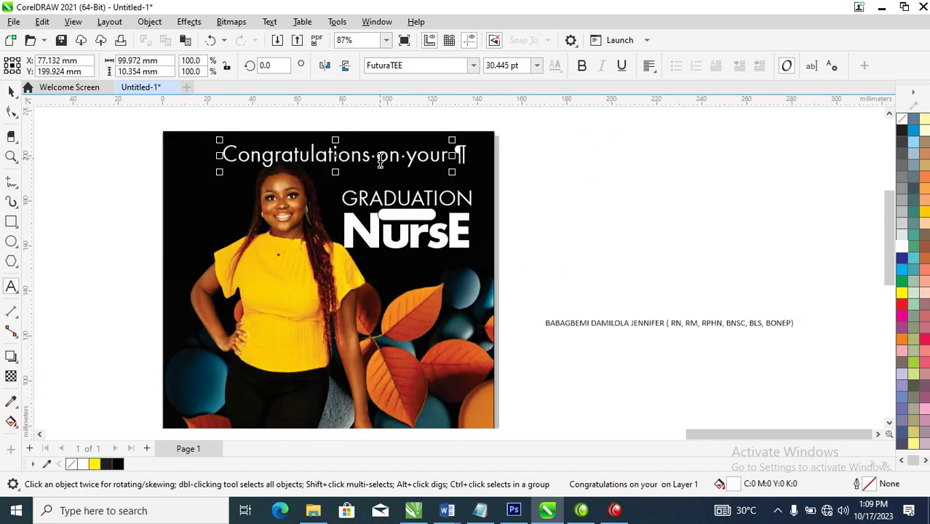
key("Return")
key("ctrl+space")
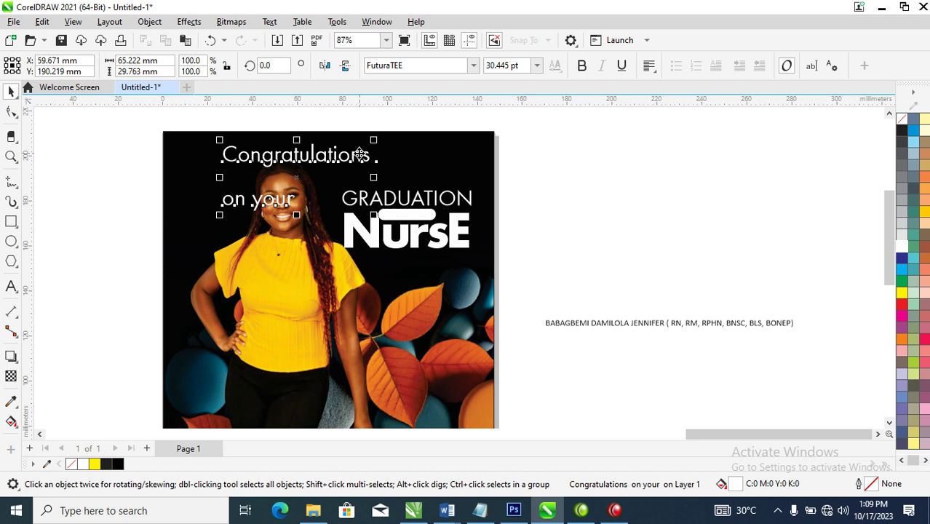
left_click_drag(378, 150, 472, 146)
Step: Set the "Congratulations on your" text in Trajan Pro and scale it down to 12.981 pt
left_click(473, 66)
left_click(424, 159)
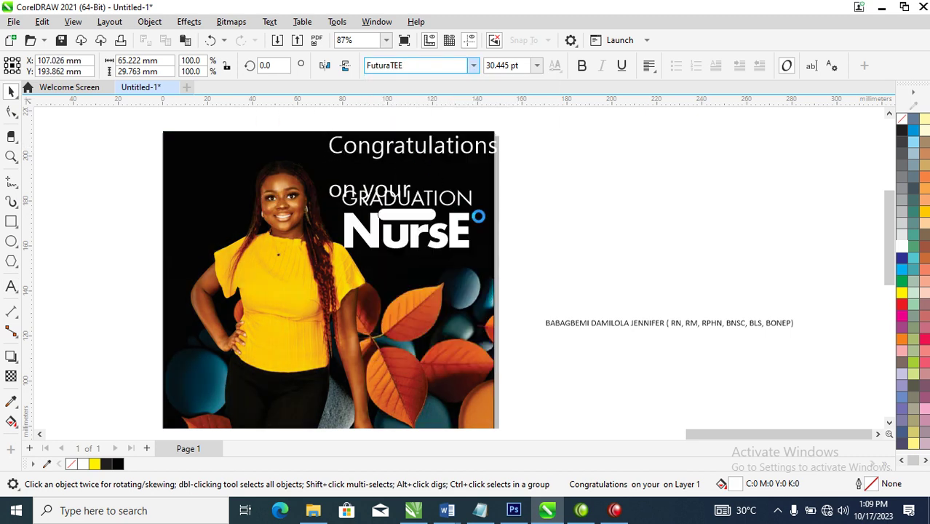
left_click_drag(572, 136, 450, 153)
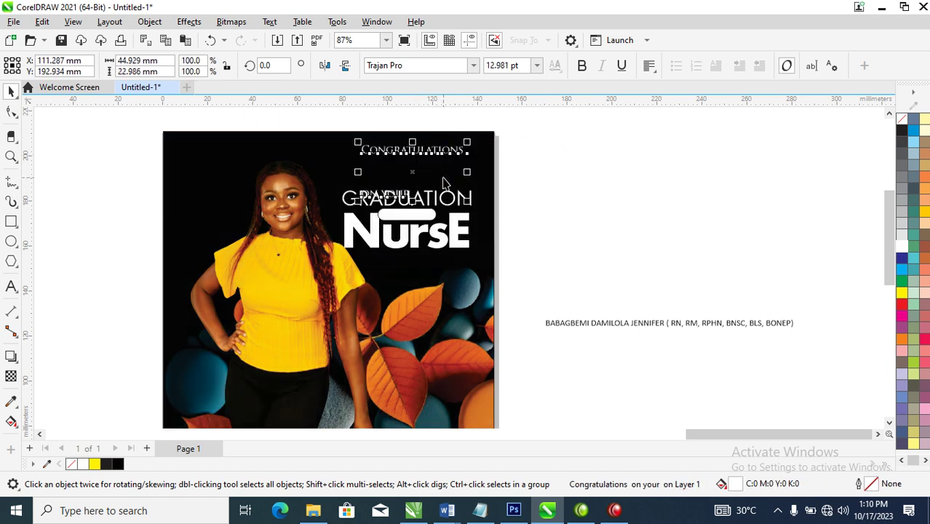
Step: Break the text into separate lines and stack them above "GRADUATION": "on your" near X 109, Y 190 mm, "Congratulations" near X 109, Y 196 mm
key("ctrl+k")
left_click_drag(409, 194, 430, 185)
key("ctrl+z")
left_click(393, 198)
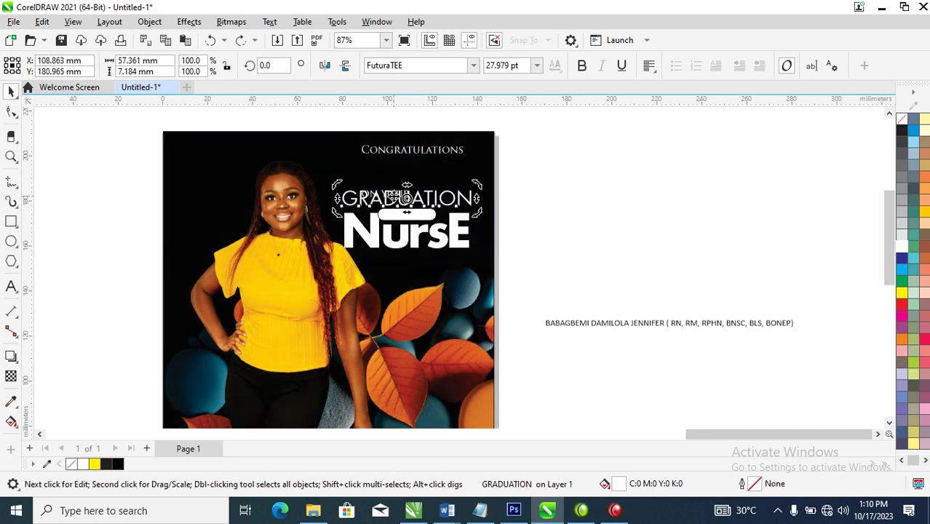
left_click_drag(573, 170, 297, 202)
left_click_drag(389, 196, 405, 179)
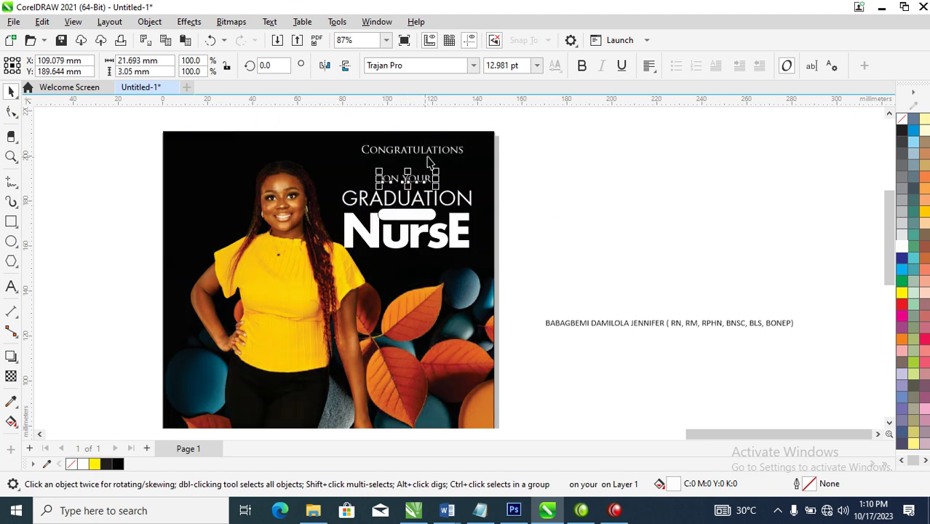
left_click_drag(460, 153, 456, 165)
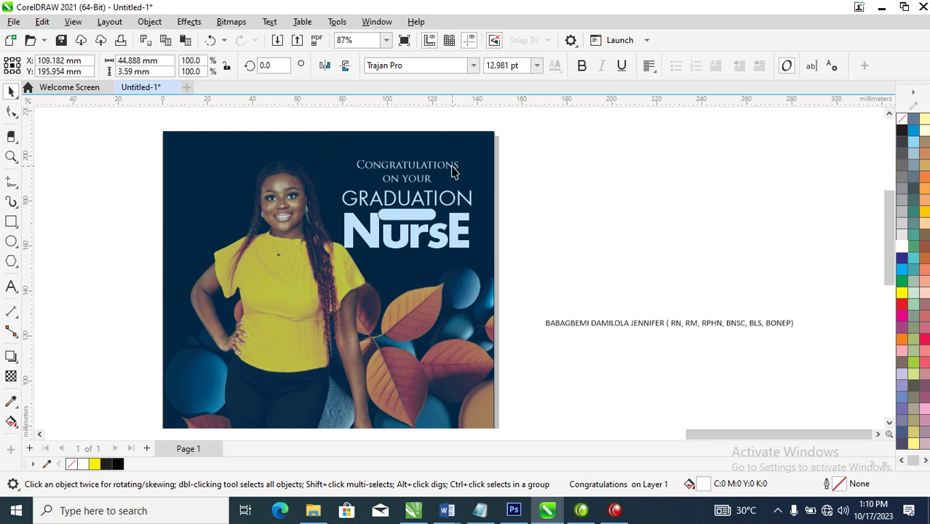
Step: Make the "Congratulations" text bold and give it a white outline
left_click(588, 70)
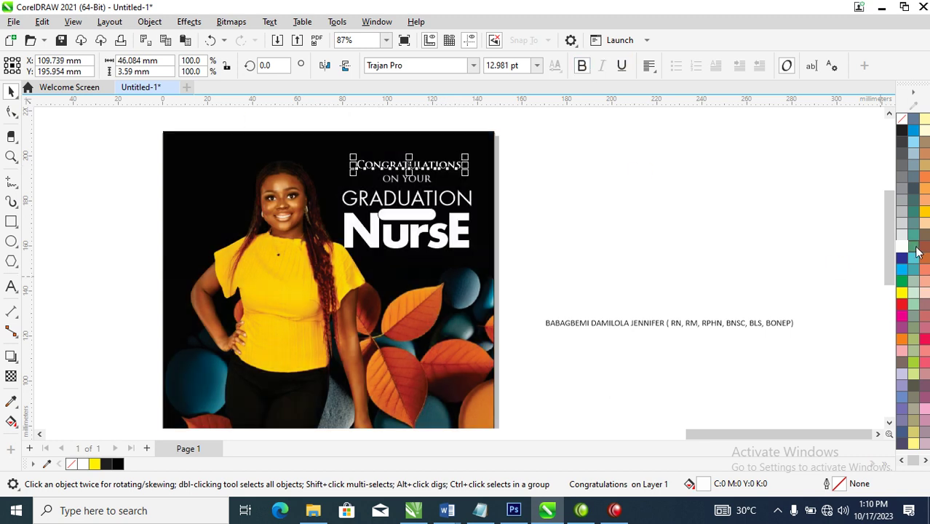
right_click(903, 248)
left_click(856, 259)
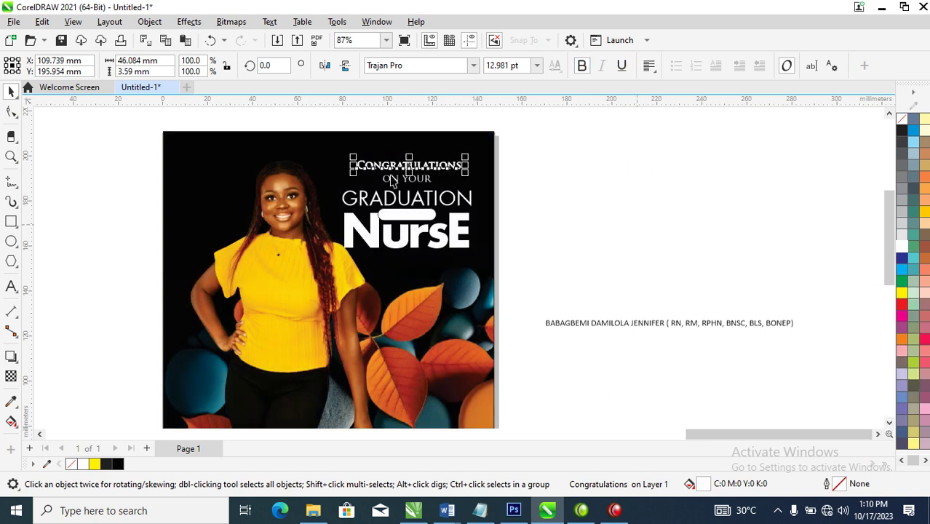
Step: Fill the "on your" text yellow and give it a yellow hairline outline
left_click(421, 179)
key("ctrl+r")
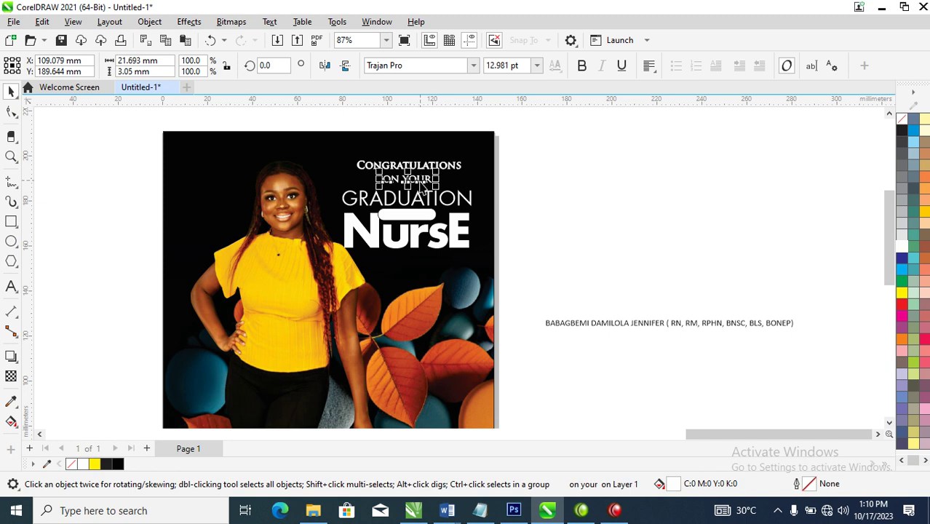
left_click_drag(96, 144, 655, 295)
left_click(576, 167)
left_click(427, 182)
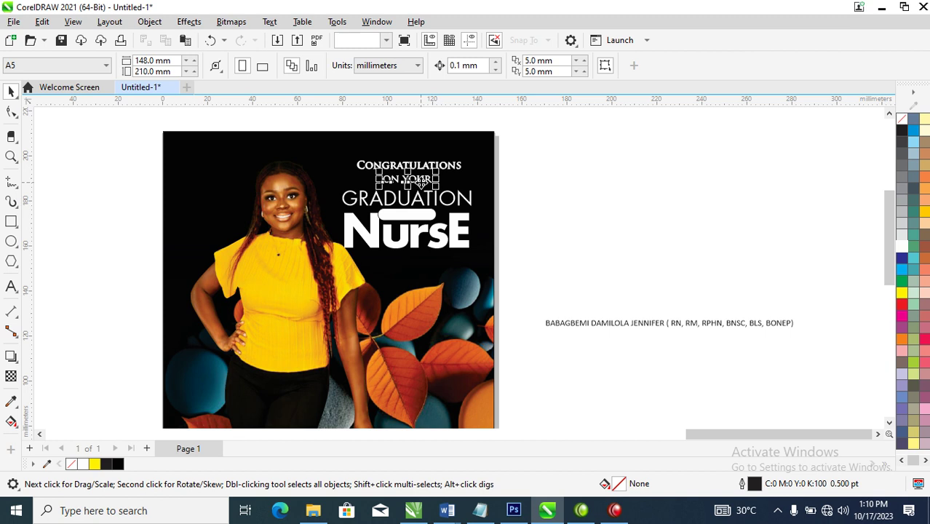
left_click(902, 295)
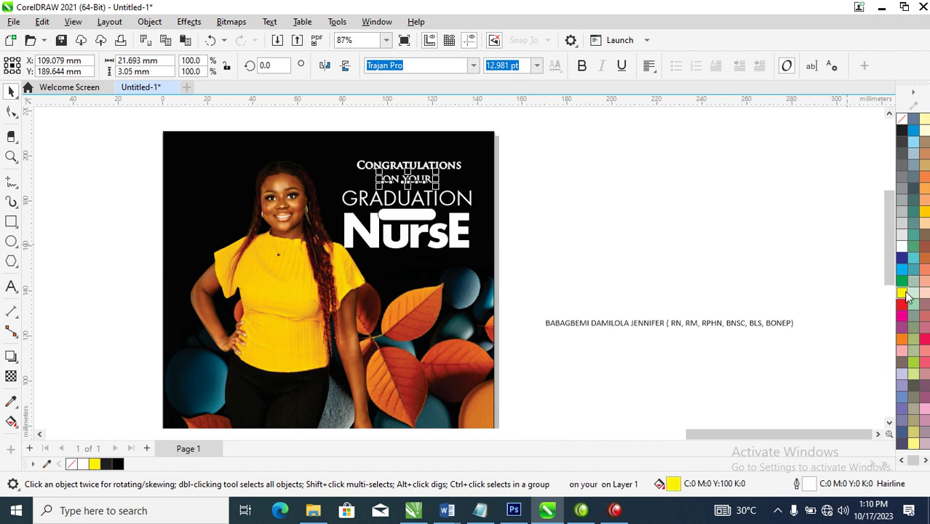
right_click(902, 294)
left_click(858, 303)
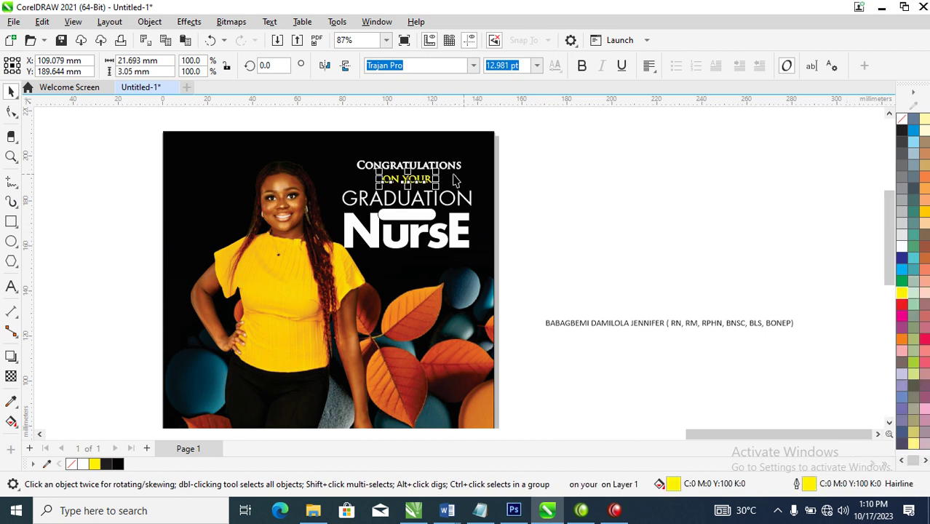
Step: Draw a small upright rectangle about 1.1 × 2.6 mm just before "on your"
key("z")
left_click_drag(258, 141, 610, 296)
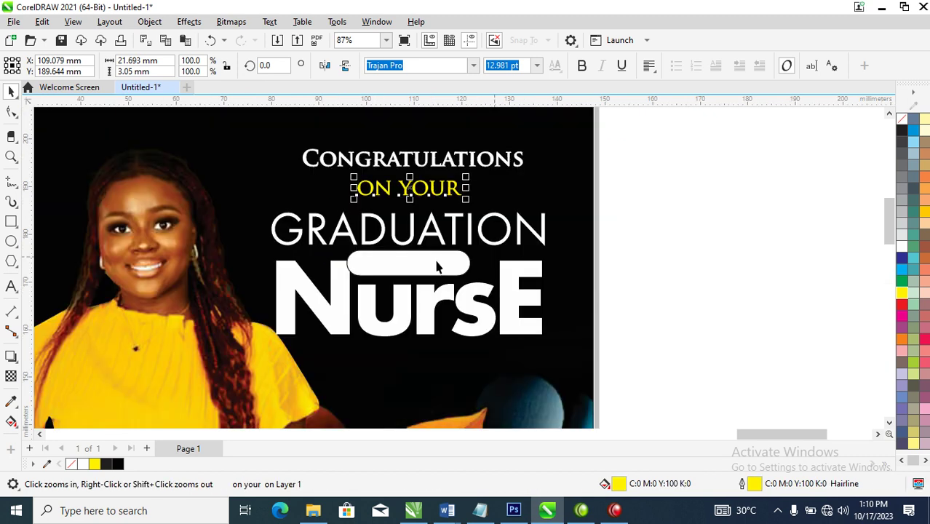
key("F6")
left_click_drag(325, 182, 332, 192)
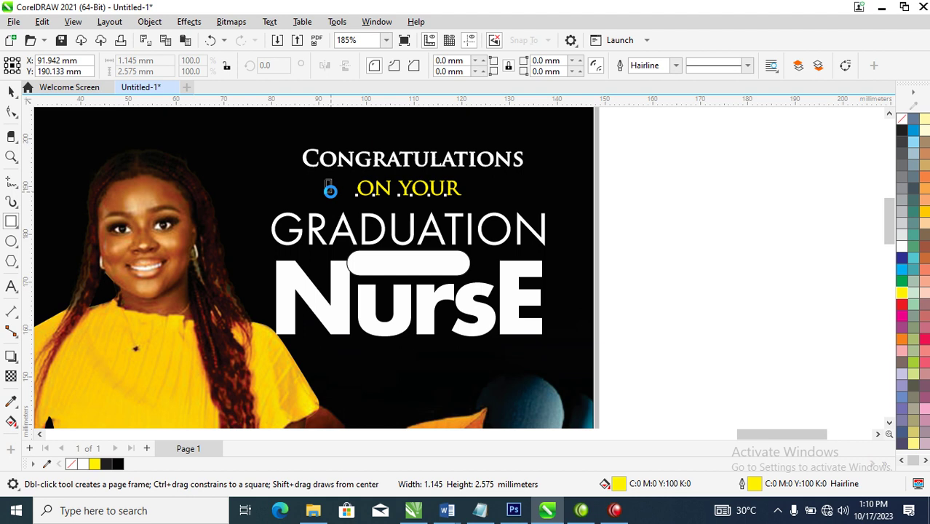
Step: Skew the small rectangle into a white slanted bar about 3.2 mm wide
key("z")
left_click_drag(274, 158, 427, 236)
key("space")
left_click(364, 219)
left_click_drag(366, 256, 405, 254)
left_click(379, 212)
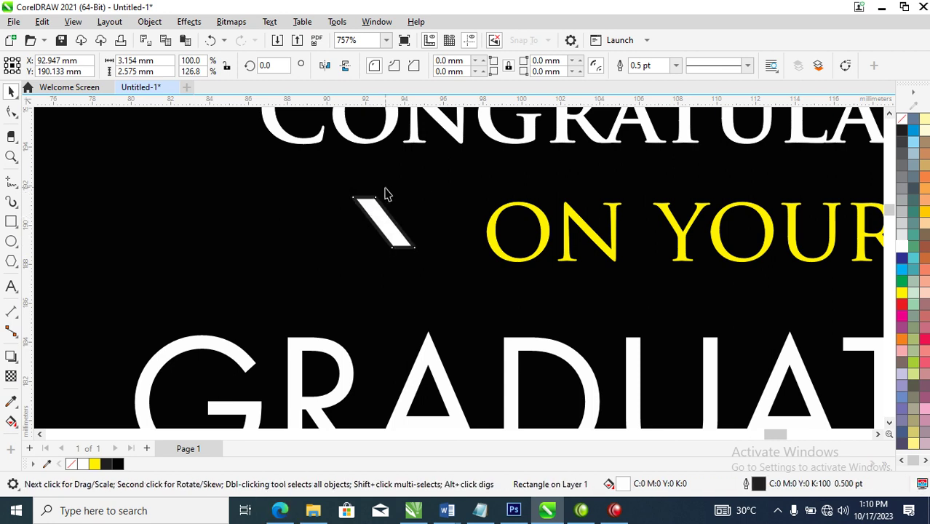
Step: Mirror a copy of the bar below it, weld both into one chevron without outline and place it near X 95, Y 190 mm
left_click_drag(386, 193, 396, 273)
right_click(397, 272)
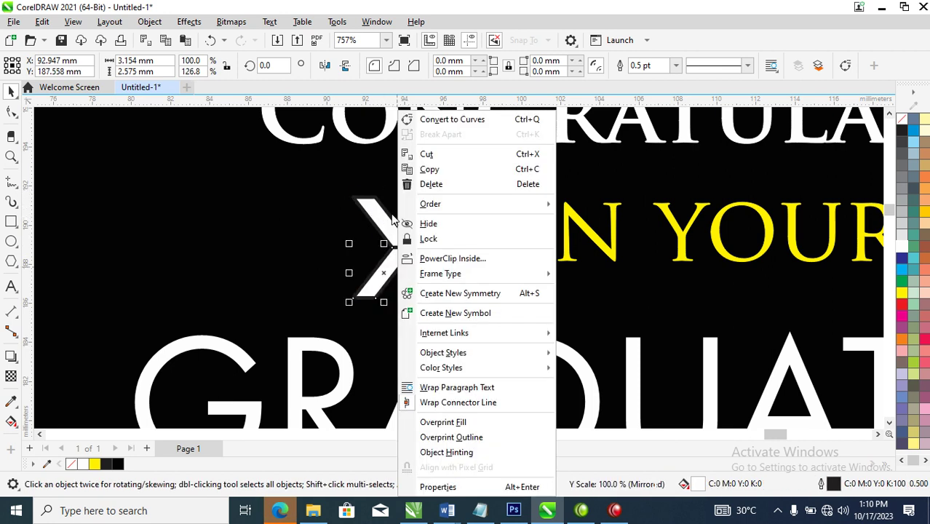
left_click(382, 222, "shift")
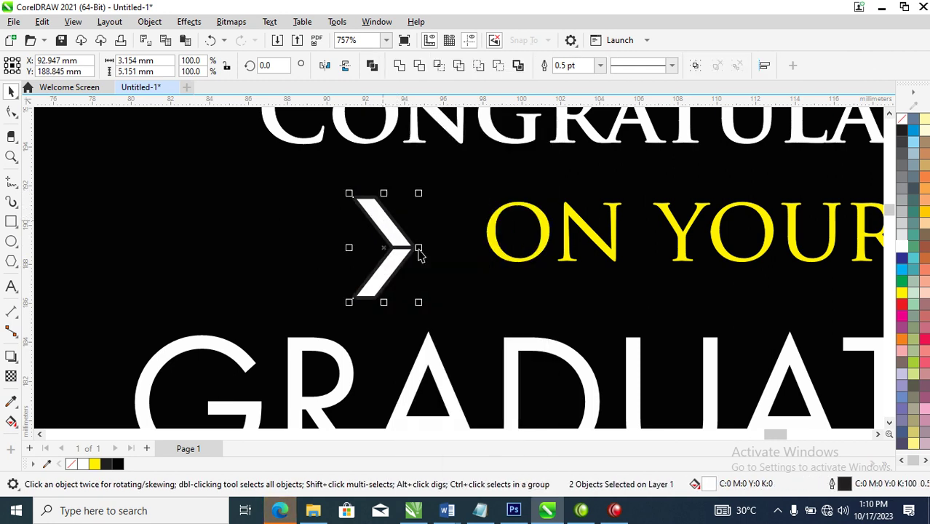
right_click(902, 120)
left_click(889, 130)
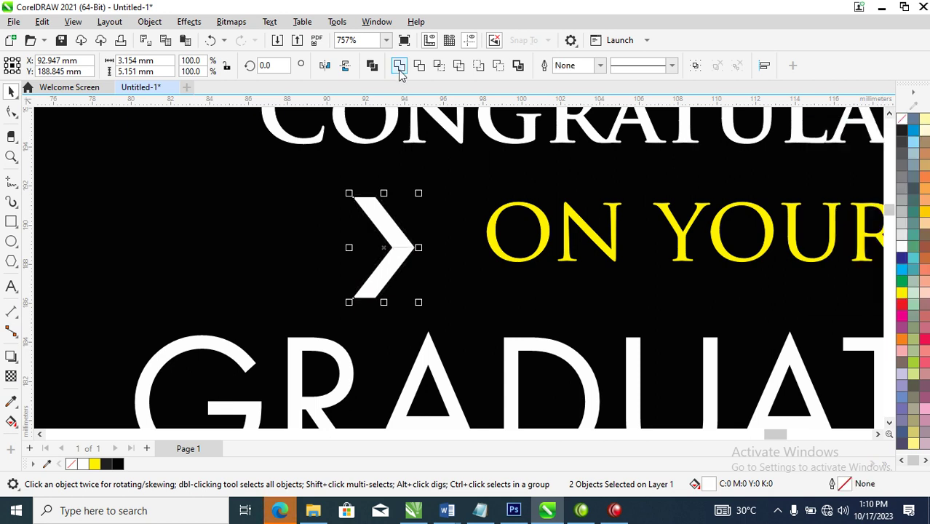
left_click_drag(401, 234, 446, 227)
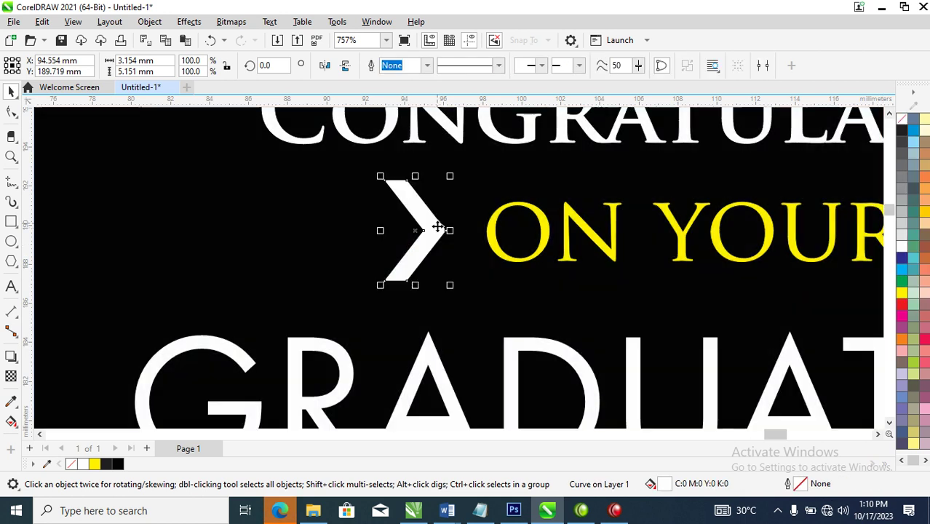
Step: Scale the chevron down to about 2.0 × 3.3 mm and add two copies to its left, about 1.4 mm apart
left_click_drag(452, 178, 448, 202)
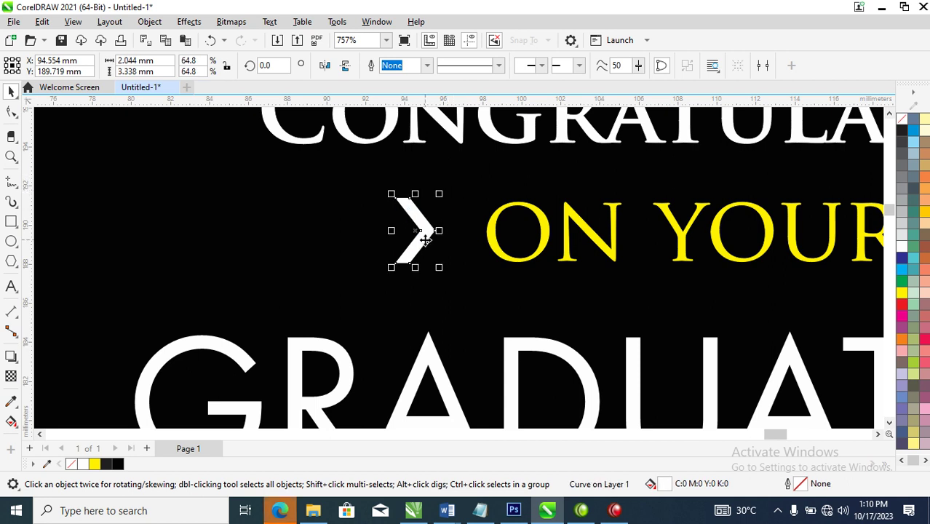
left_click_drag(425, 234, 399, 230)
key("ctrl+r")
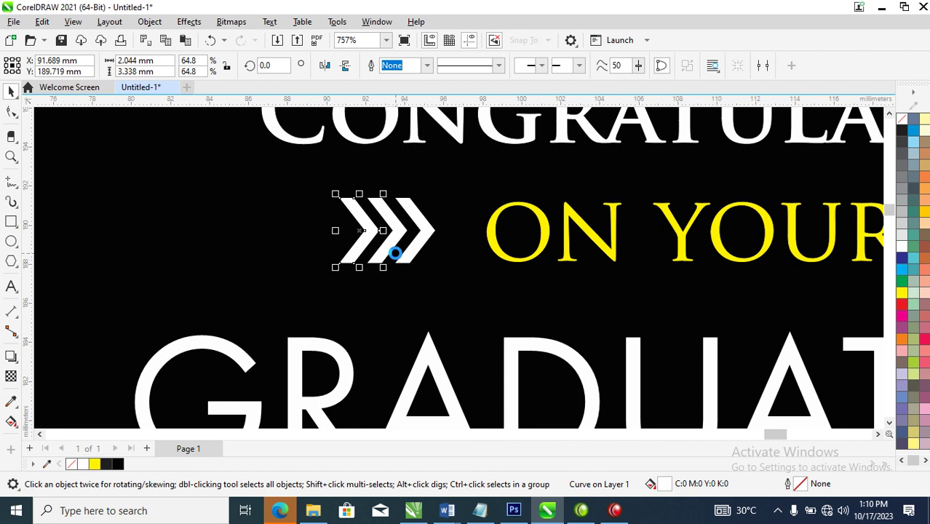
Step: Group the three chevrons beside "on your" and place a copy rotated 180° on the text's other side, near X 124 mm
scroll(396, 259, "down", 5)
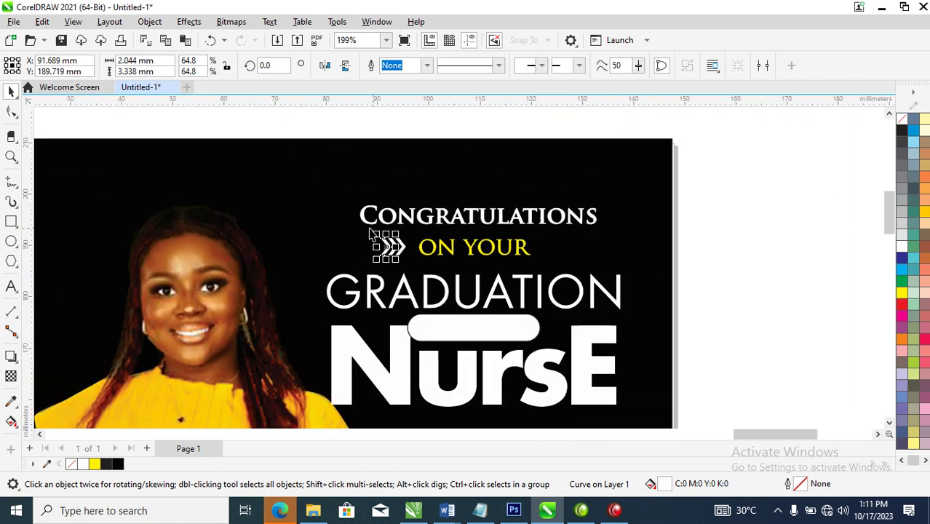
left_click_drag(345, 223, 430, 276)
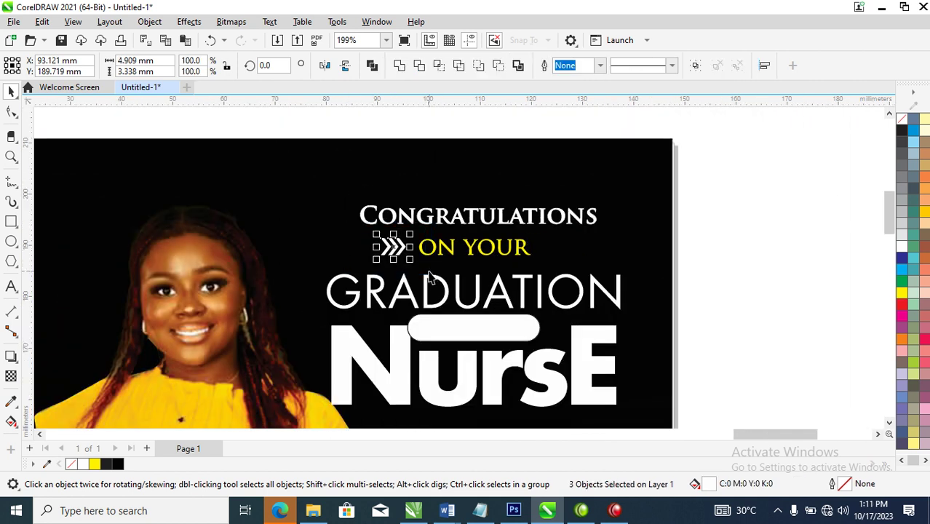
key("ctrl+g")
left_click_drag(392, 248, 553, 255)
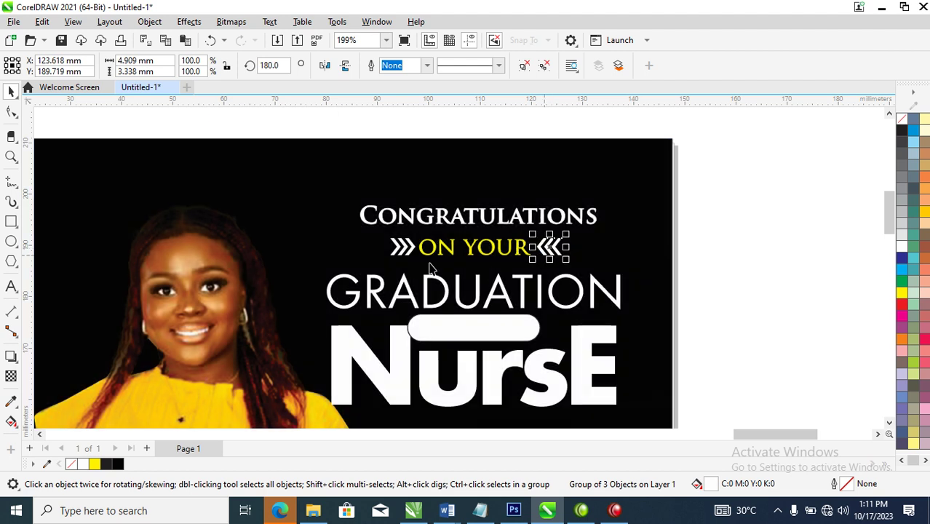
Step: Centre the two chevron groups and "on your" on a common vertical axis with "GRADUATION"
left_click(406, 249, "shift")
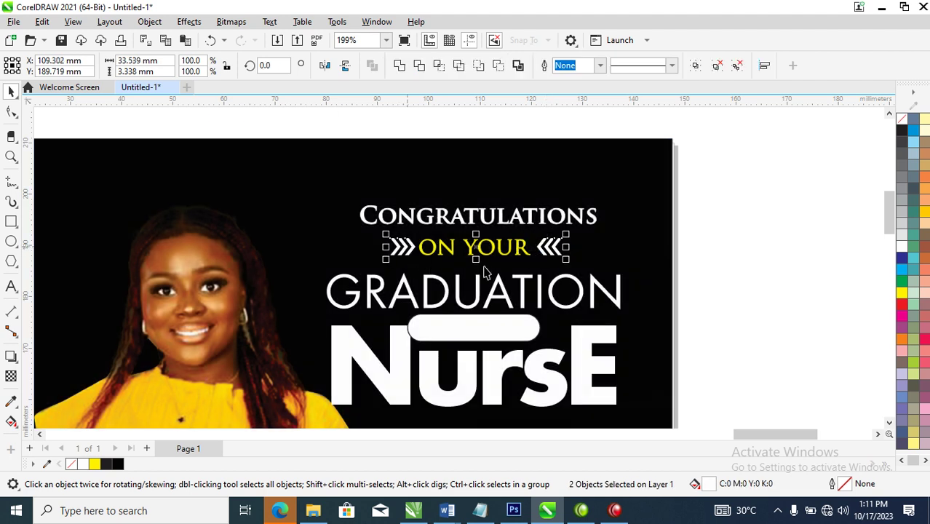
left_click(522, 249, "shift")
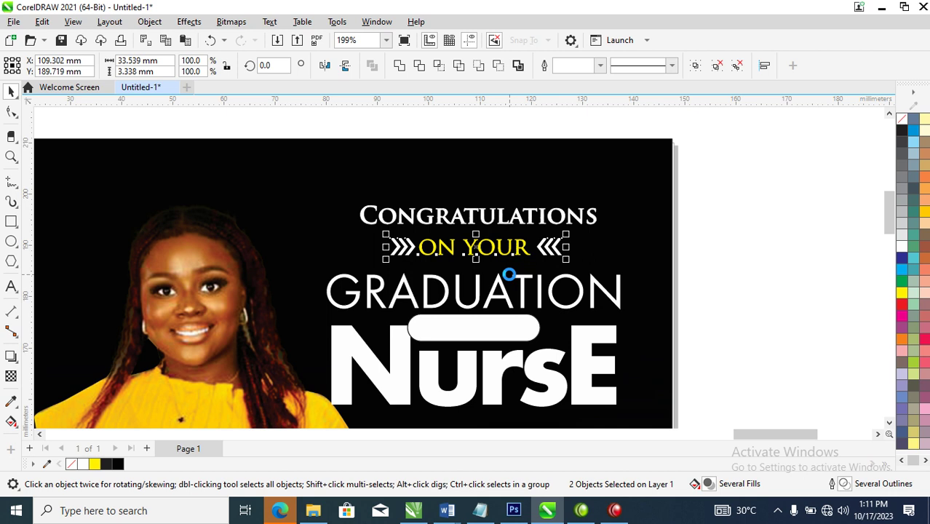
key("c")
left_click(524, 299, "shift")
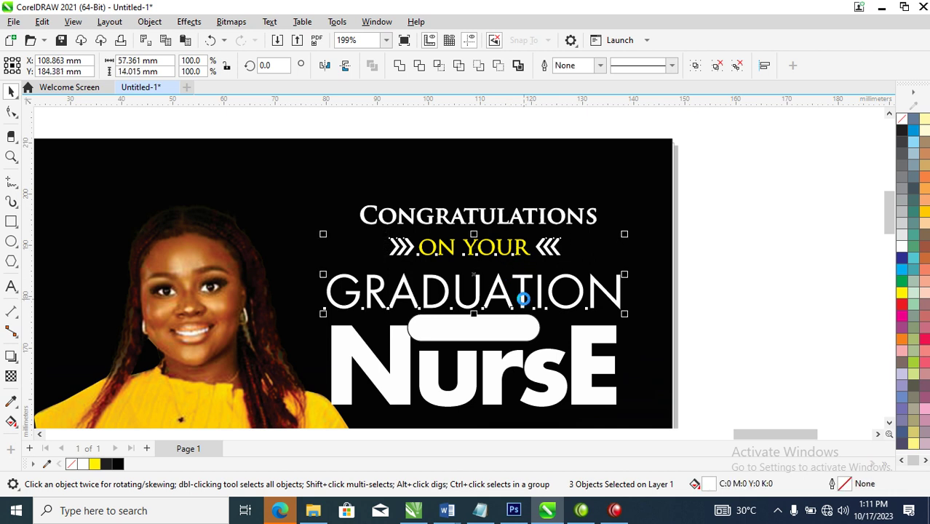
Step: Centre "Congratulations" horizontally on "GRADUATION"
scroll(579, 250, "down", 4)
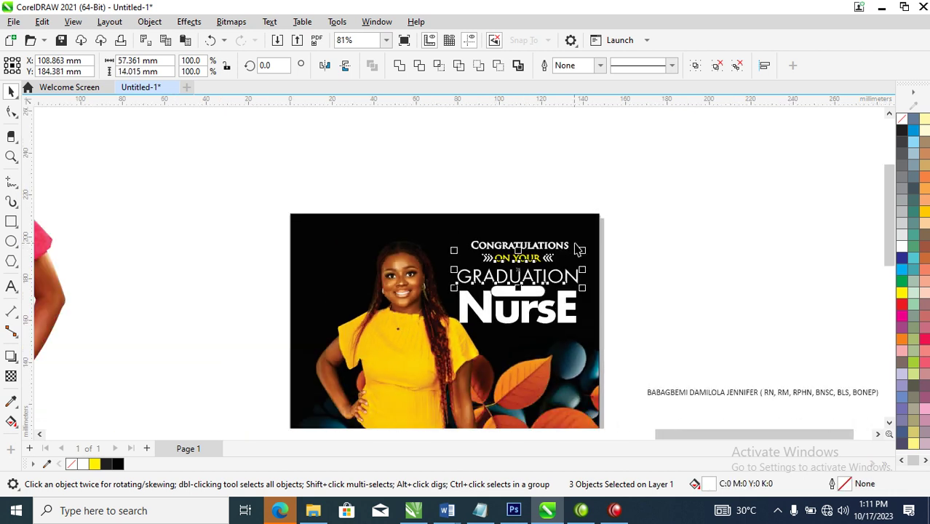
left_click(575, 246)
left_click(568, 285, "shift")
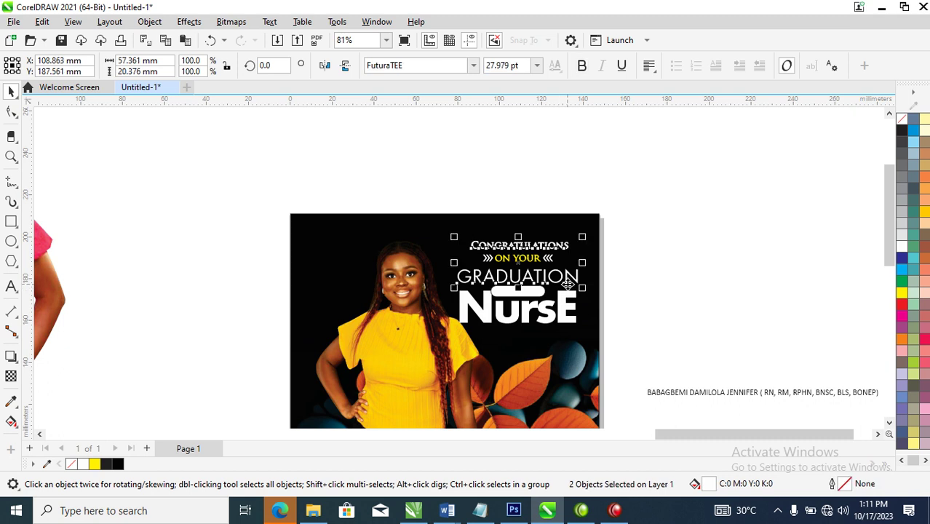
key("c")
Step: Move the graduate's name and qualifications line onto the flyer below "NursE", near X 151, Y 147 mm, and fill it white
scroll(615, 282, "down", 2)
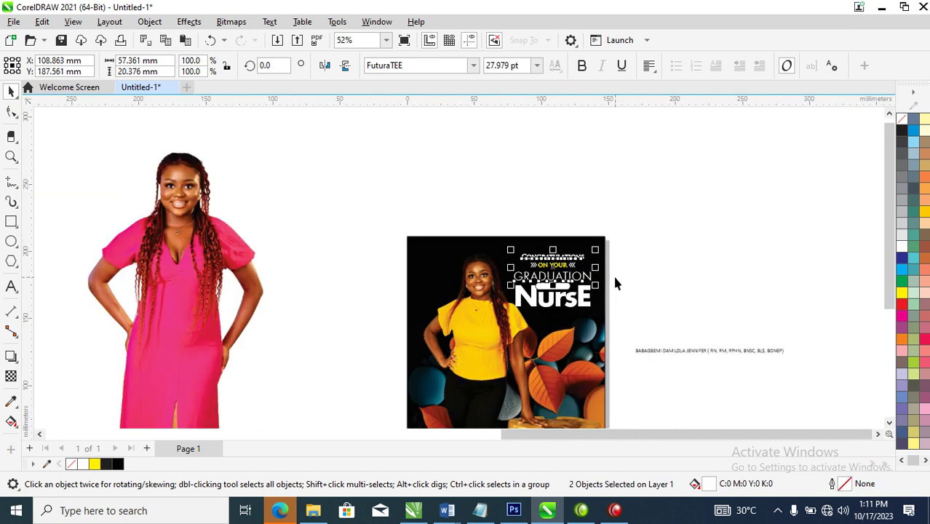
key("F2")
left_click_drag(434, 235, 759, 404)
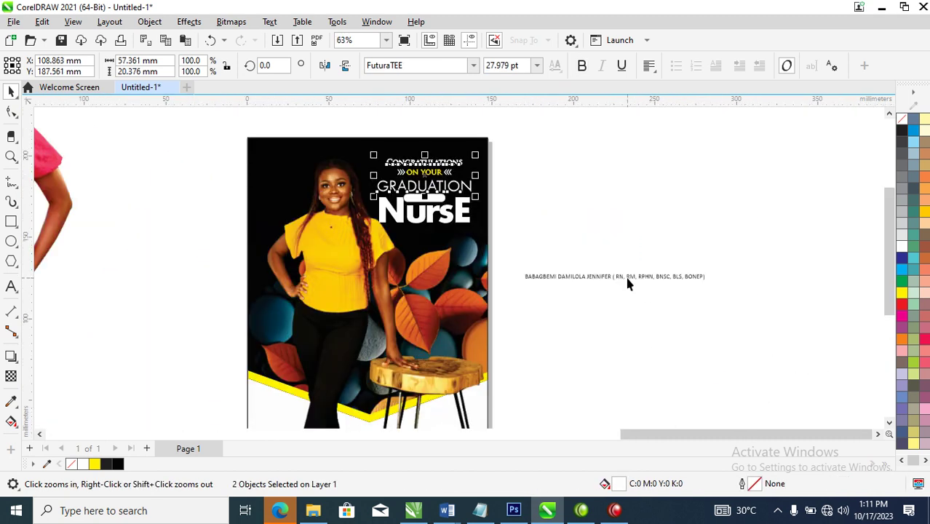
left_click_drag(640, 282, 529, 249)
left_click(903, 246)
Step: Start a new line before the third name in the name text and set the text in FuturaTEE
key("F2")
left_click_drag(331, 197, 619, 295)
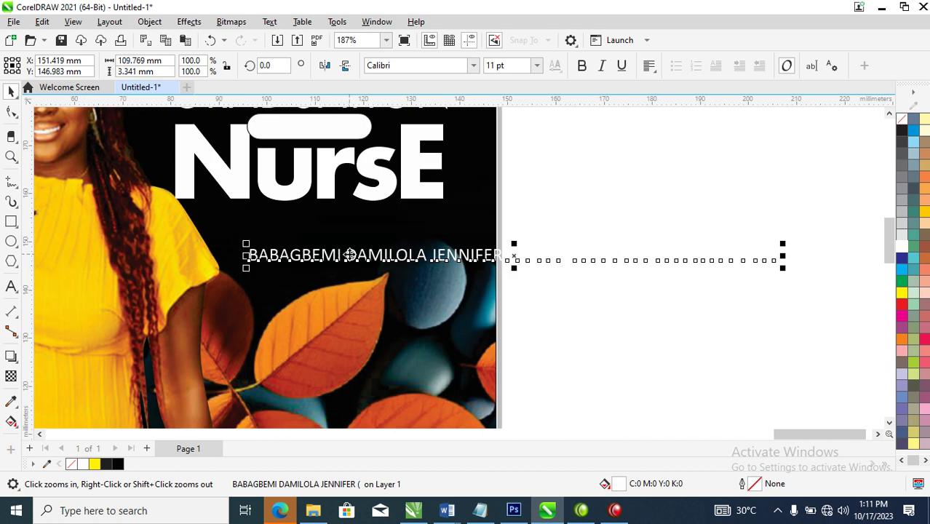
double_click(433, 256)
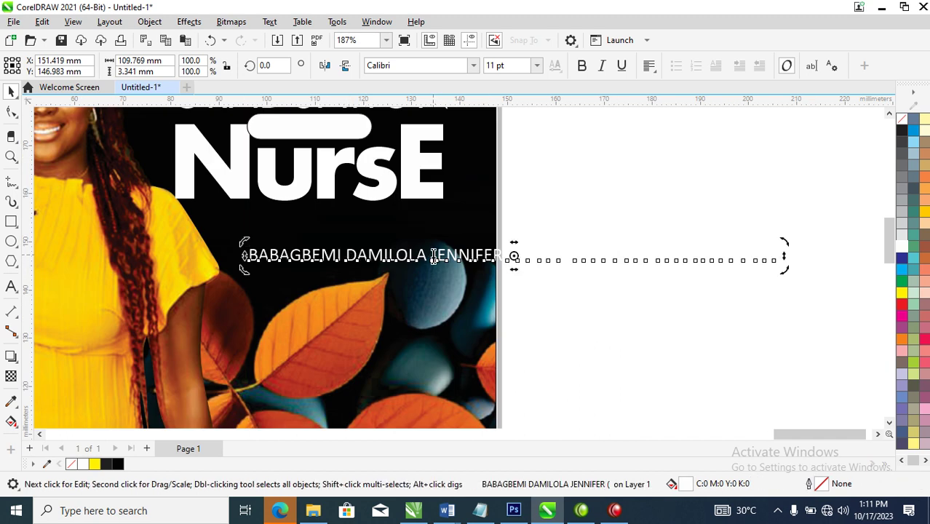
left_click(431, 252)
key("Return")
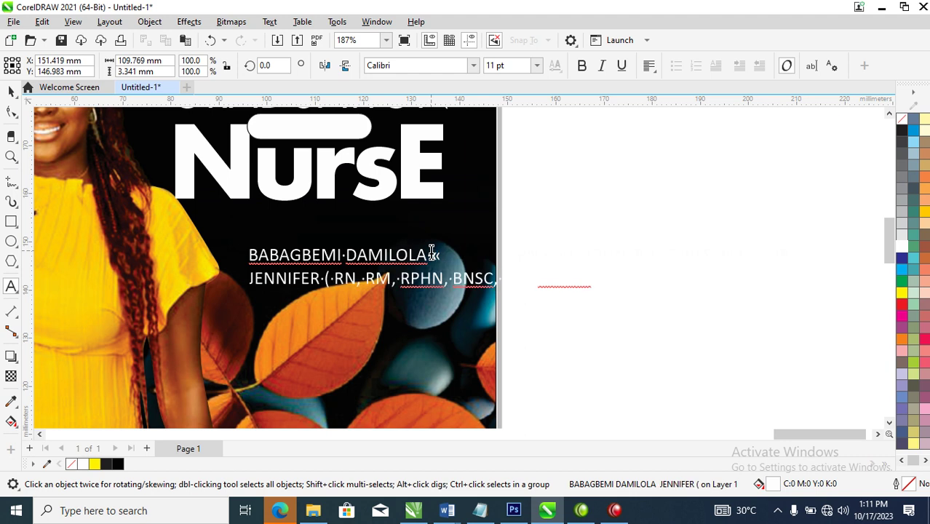
key("ctrl+space")
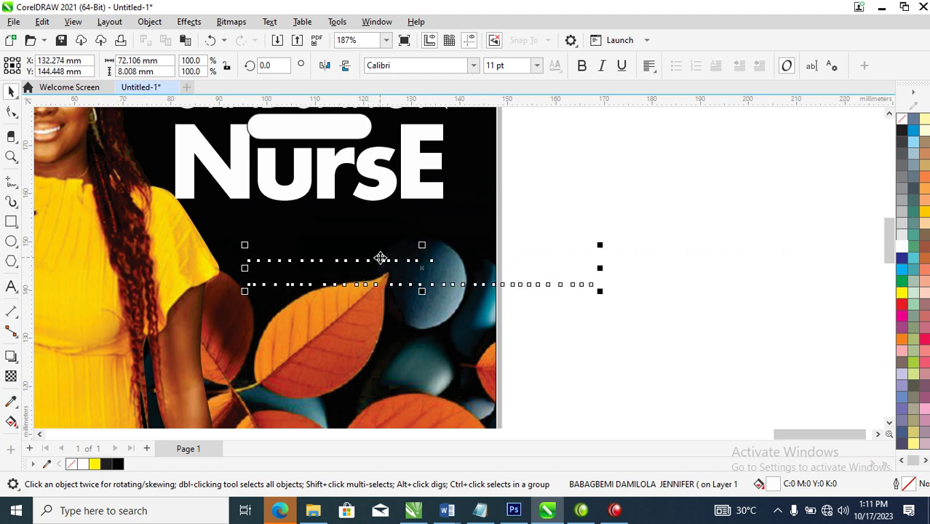
left_click(473, 65)
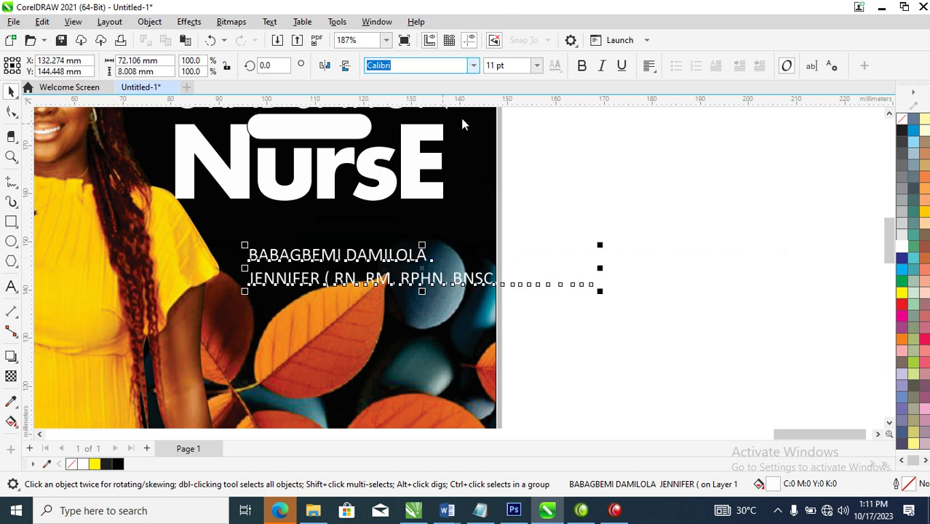
left_click(431, 129)
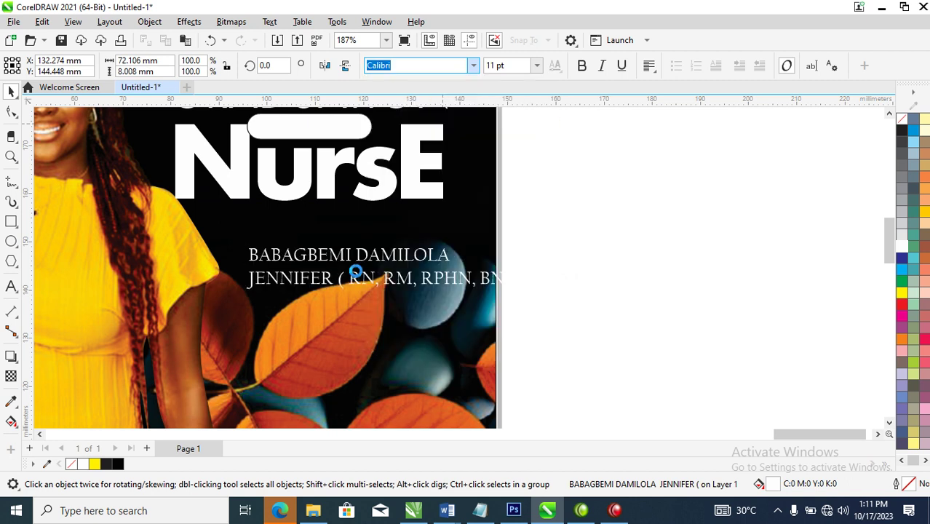
Step: Start a new line before the second name and break the name text apart into separate lines
double_click(350, 253)
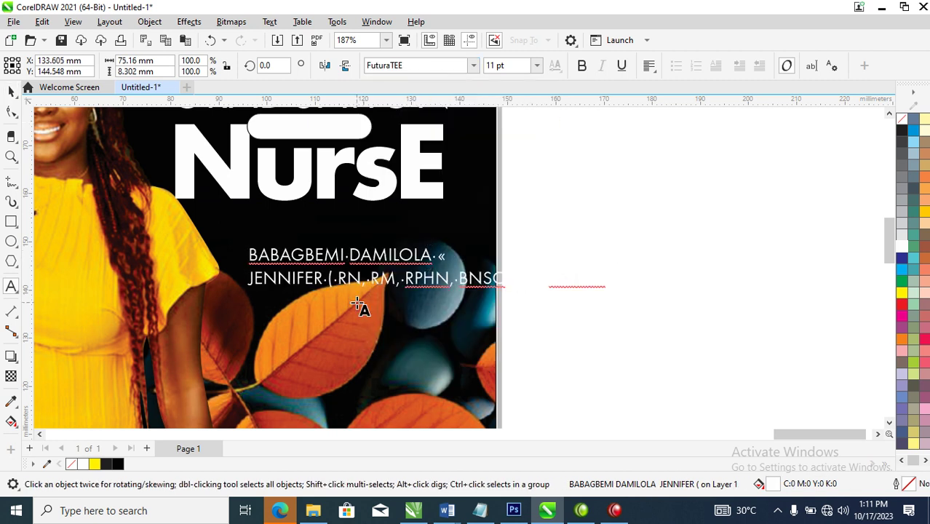
key("Return")
key("Escape")
key("ctrl+k")
Step: Select the first line of the graduate's name below "NursE" and change its lettering to Title Case
left_click(342, 265)
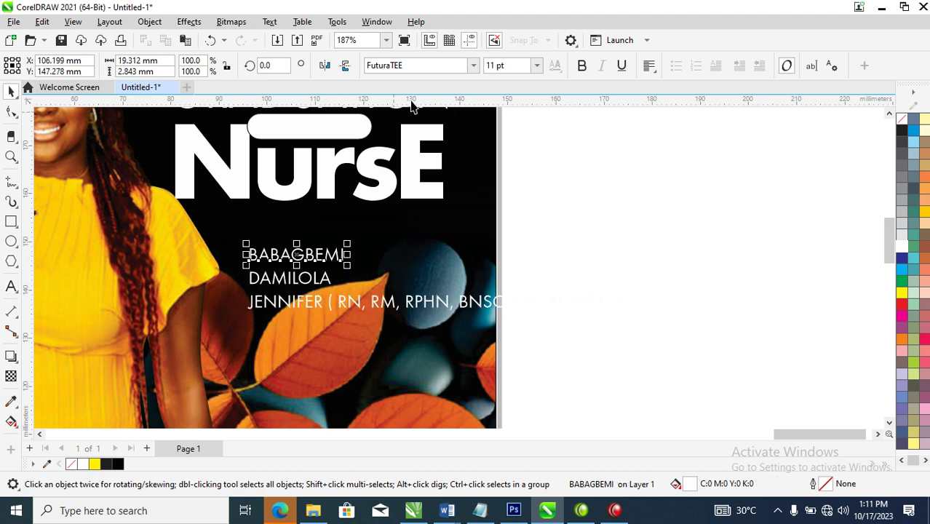
double_click(325, 256)
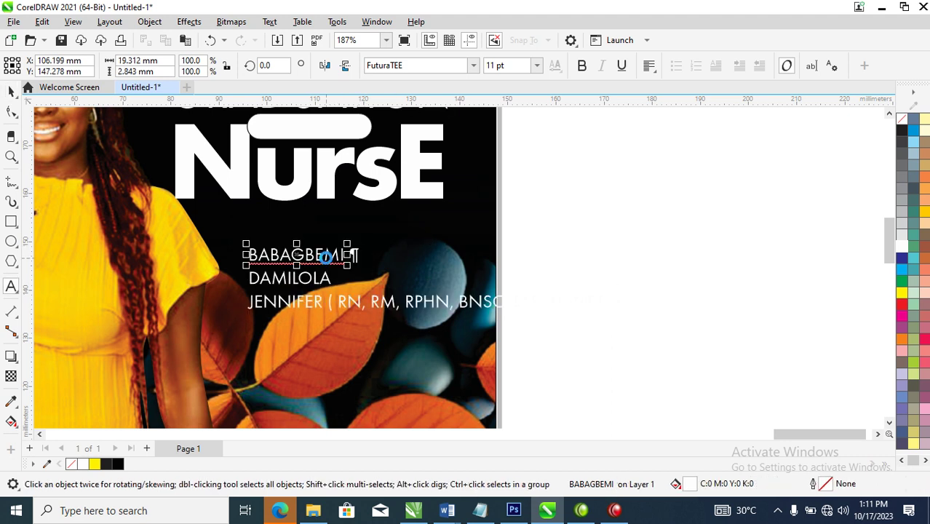
double_click(326, 257)
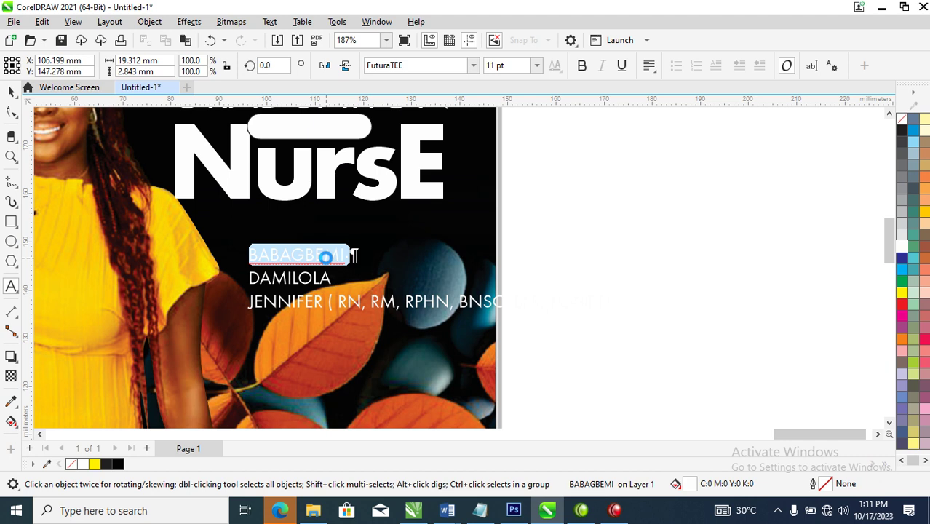
key("shift+F3")
left_click(449, 294)
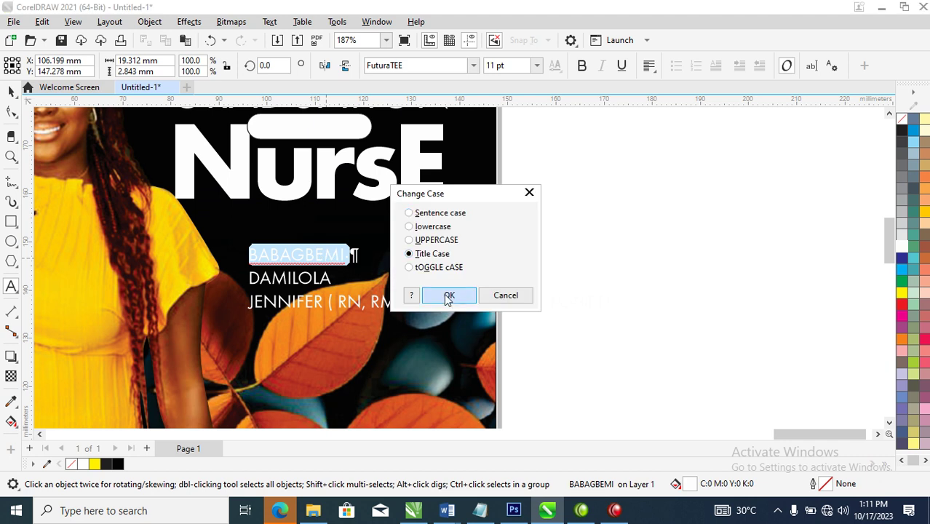
Step: Set the first name line in Edwardian Script ITC and enlarge it to about 57.8 pt
left_click(436, 66)
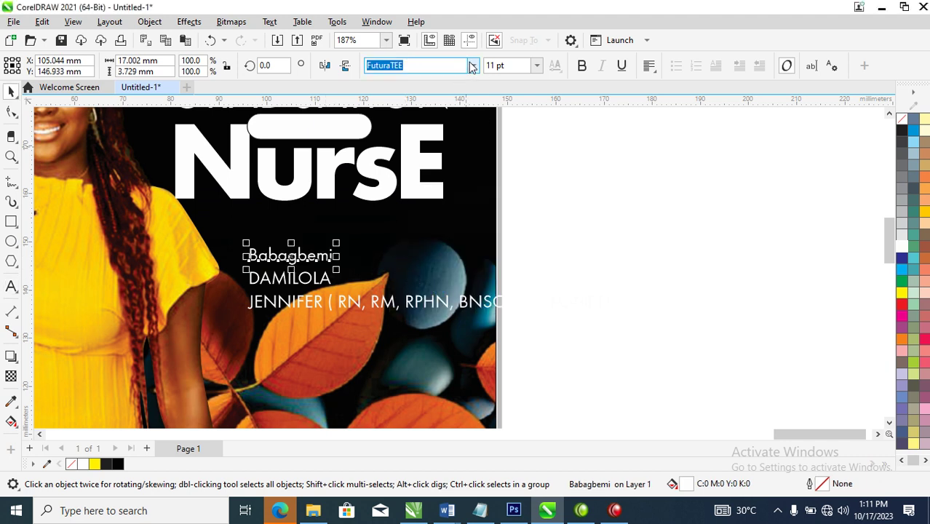
left_click(473, 65)
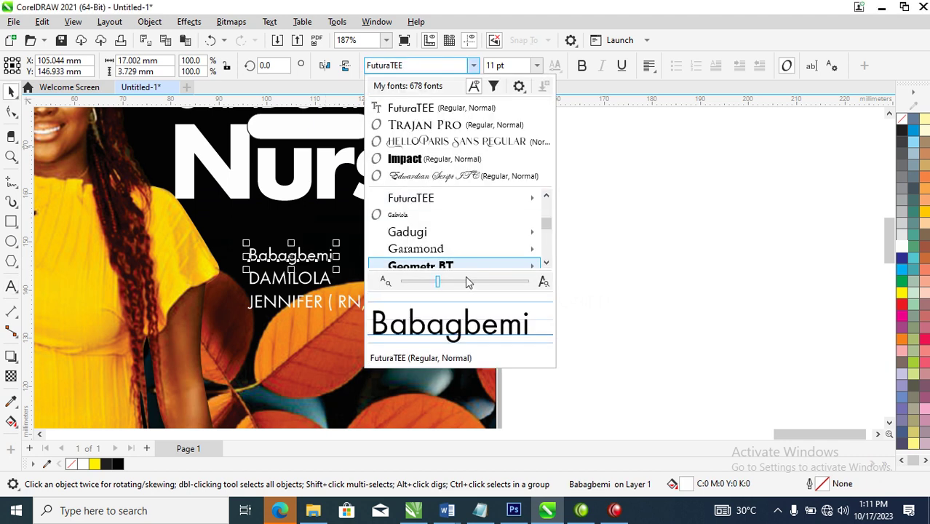
left_click(442, 178)
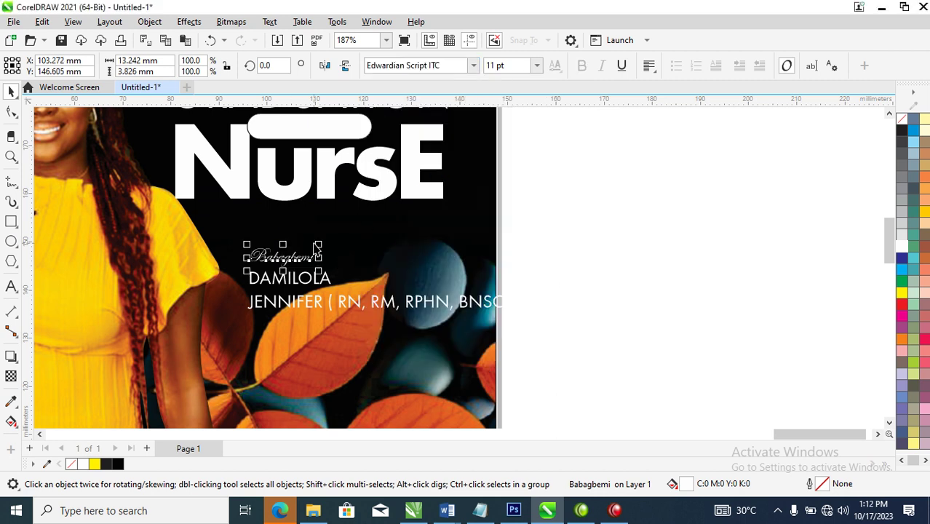
left_click_drag(320, 250, 436, 230)
scroll(399, 304, "down", 6)
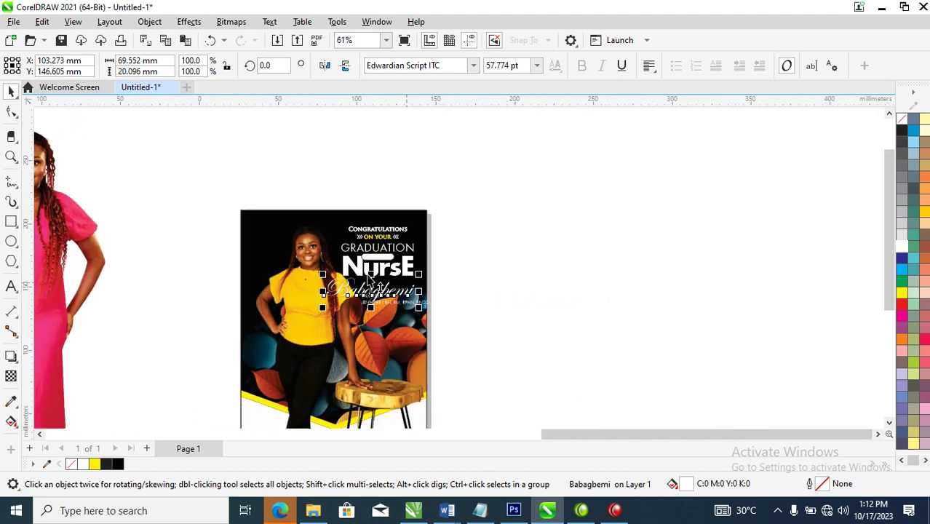
Step: Move the qualifications line down to about X 101, Y 93 mm and the second name line to about X 105, Y 109 mm
left_click_drag(177, 235, 542, 420)
left_click_drag(529, 202, 468, 277)
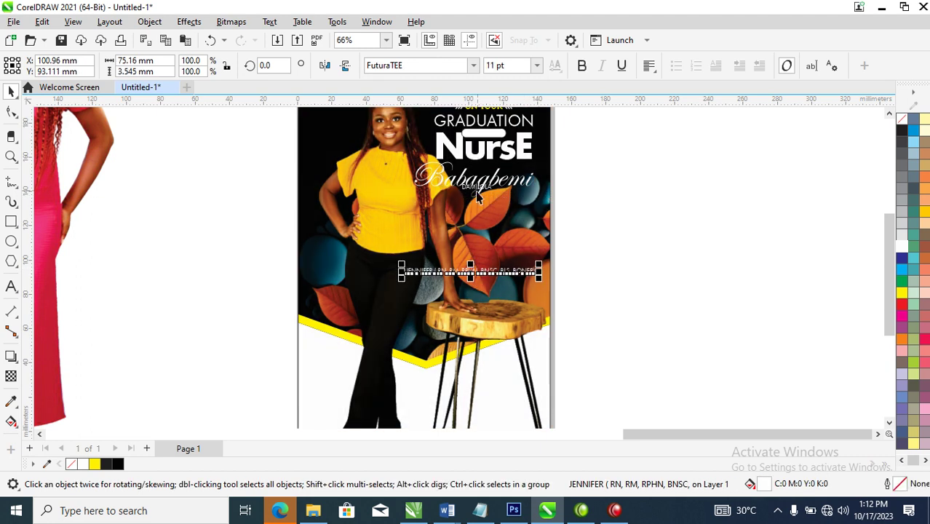
left_click_drag(481, 193, 479, 246)
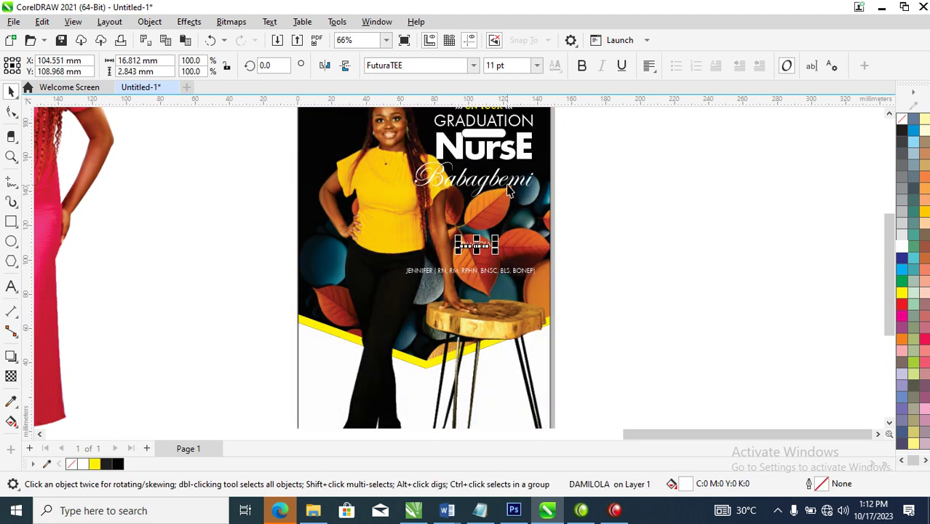
Step: Move the script name line slightly lower and enlarge it to span nearly the full flyer width
mouse_move(510, 187)
left_mouse_down()
mouse_move(504, 208)
mouse_move(514, 201)
left_mouse_up()
scroll(522, 208, "down", 2)
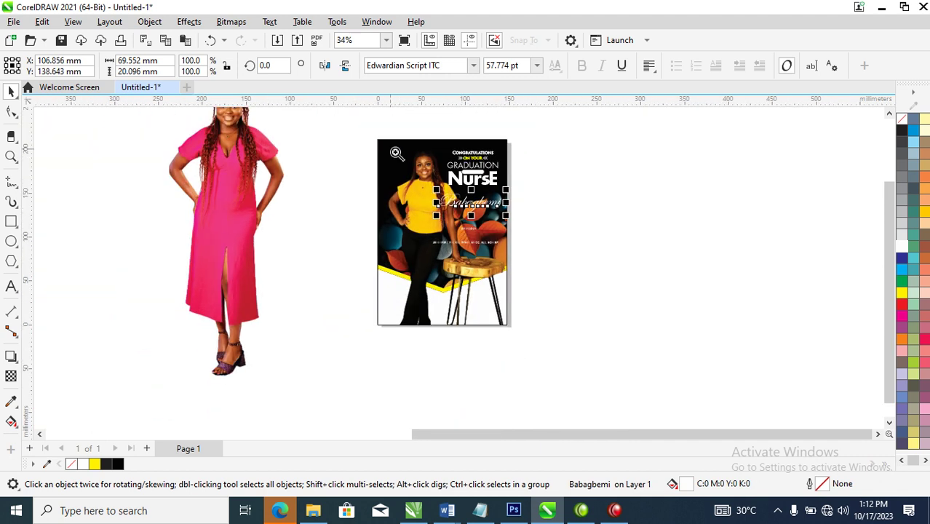
key("z")
scroll(522, 271, "up", 1)
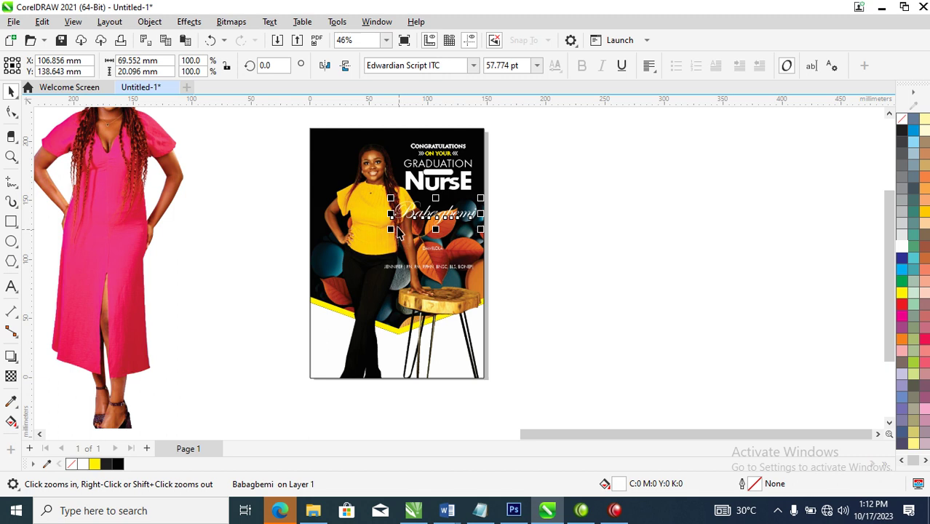
left_click_drag(390, 230, 309, 255)
Step: Enlarge the cut-out photo of the woman in yellow to 193.4%, about 257.5 × 434.5 mm, and move it down the flyer
left_click(365, 274)
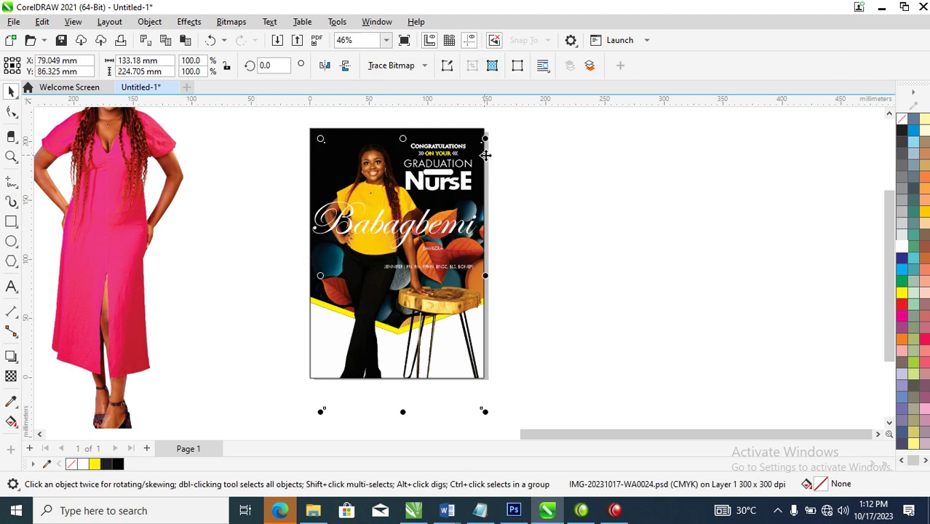
left_click_drag(486, 413, 560, 501)
left_click_drag(363, 212, 404, 277)
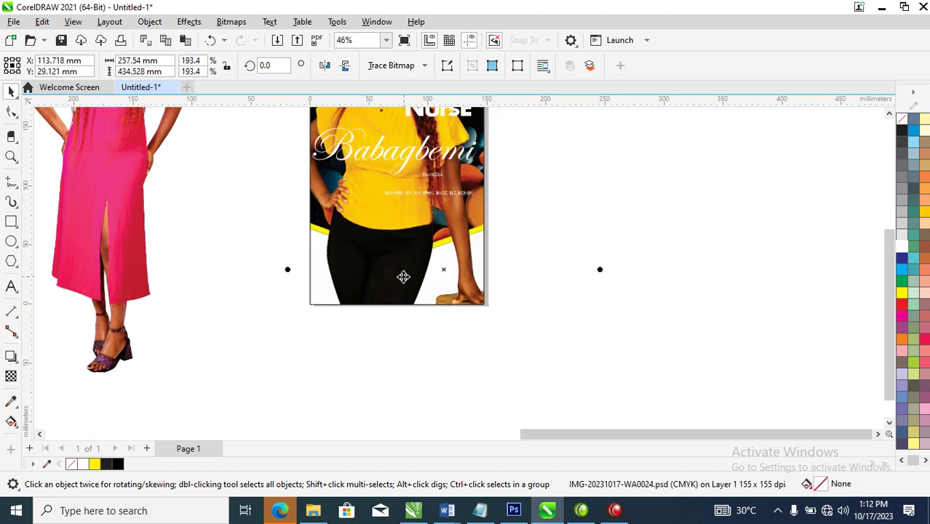
scroll(412, 262, "down", 4)
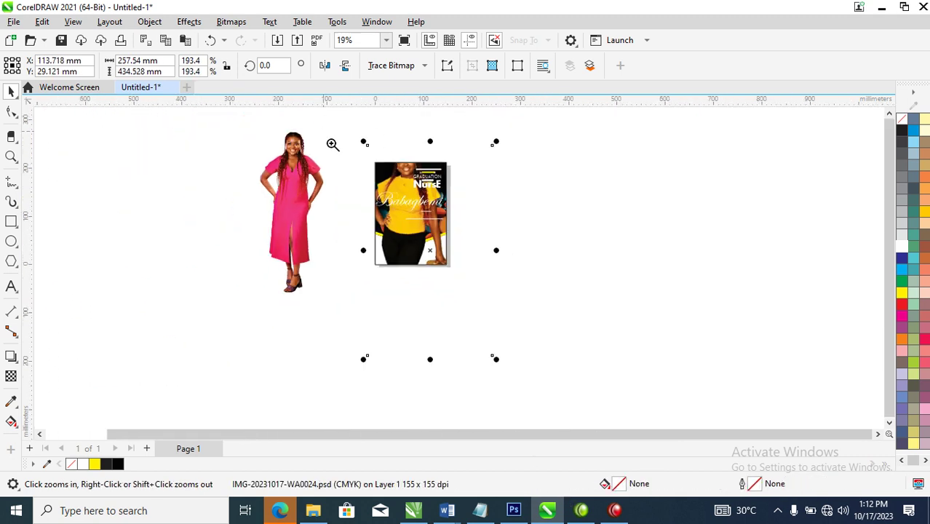
scroll(494, 291, "up", 7)
Step: Reposition the enlarged photo to about X 92, Y -9 mm so her face sits beside the title
left_click_drag(612, 283, 560, 360)
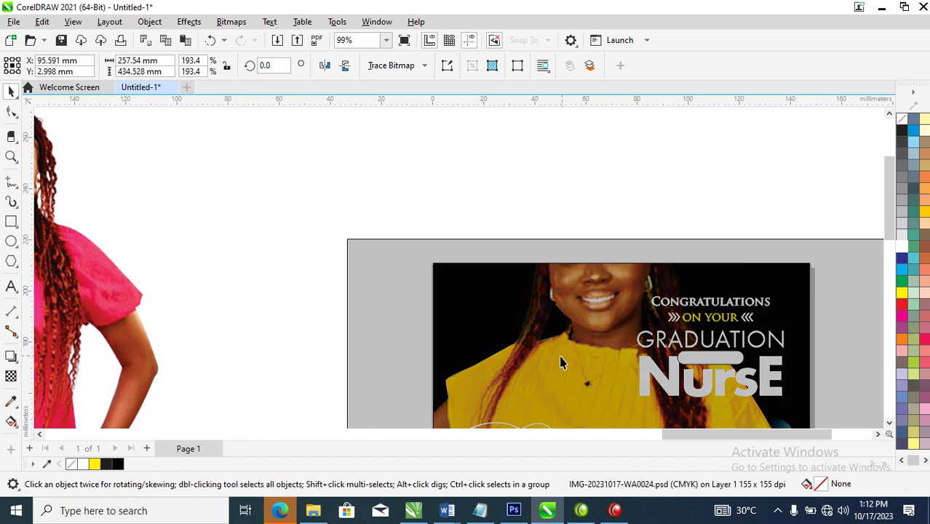
left_click_drag(587, 332, 573, 362)
scroll(573, 362, "down", 5)
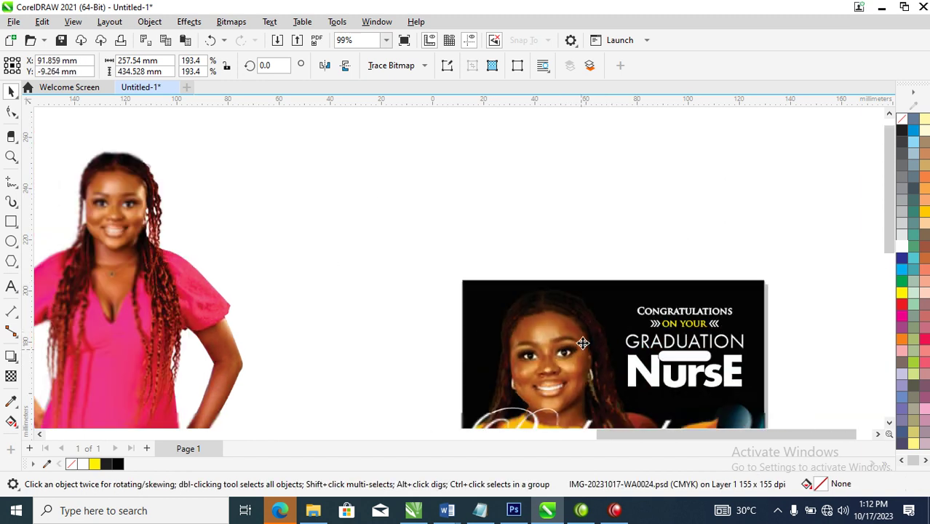
key("z")
left_click_drag(497, 273, 748, 461)
left_click(278, 176)
Step: Fill the "as a" text on the white rounded bar above "NursE" with black
key("F2")
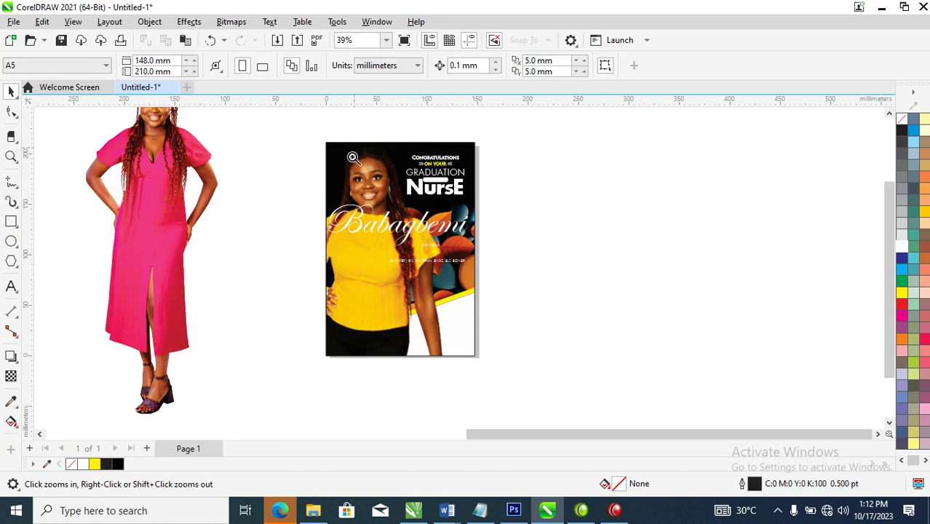
left_click_drag(273, 137, 611, 309)
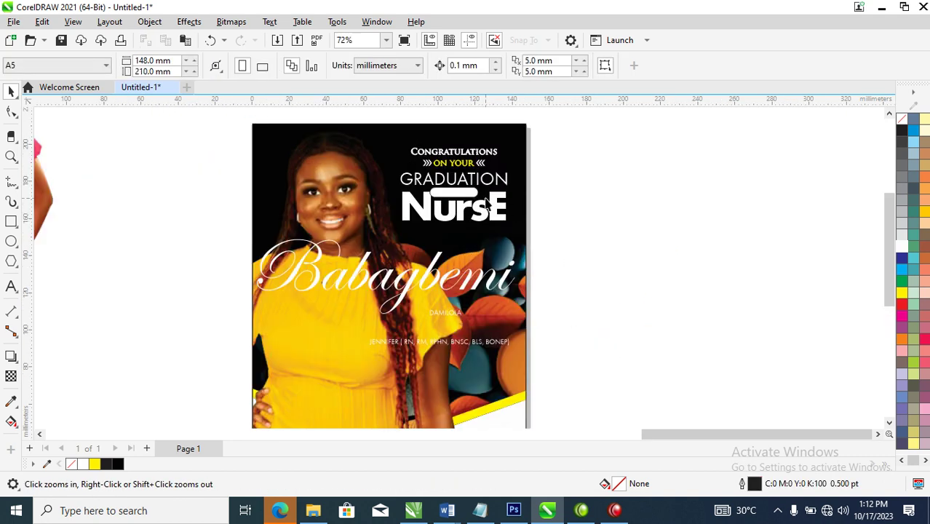
key("space")
left_click(458, 194)
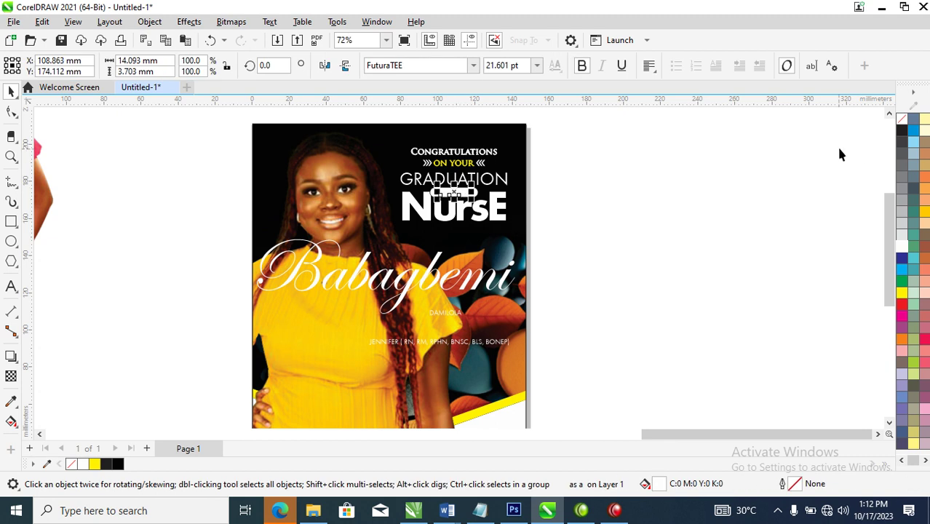
left_click(639, 203)
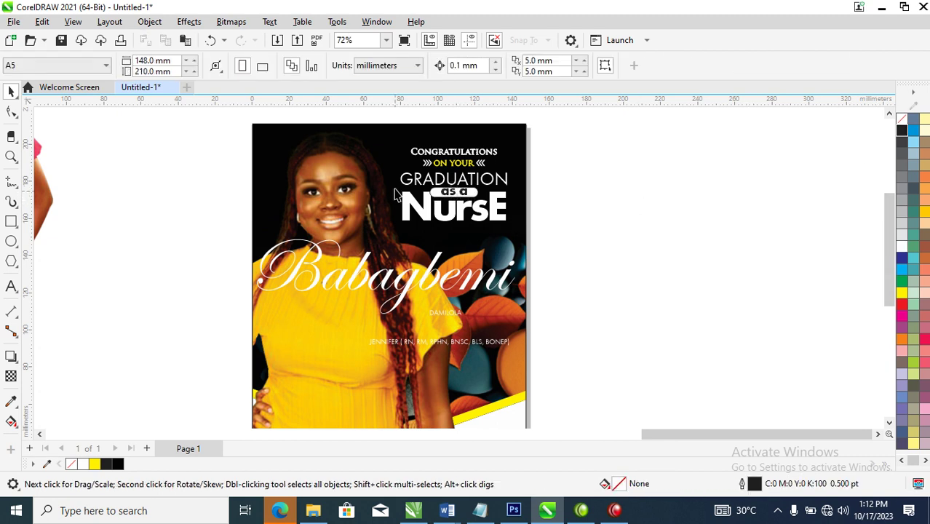
Step: Scale the "as a" text and its white bar to about 75%, and shrink the whole title block to about 46 × 31 mm
left_click_drag(492, 211, 438, 187)
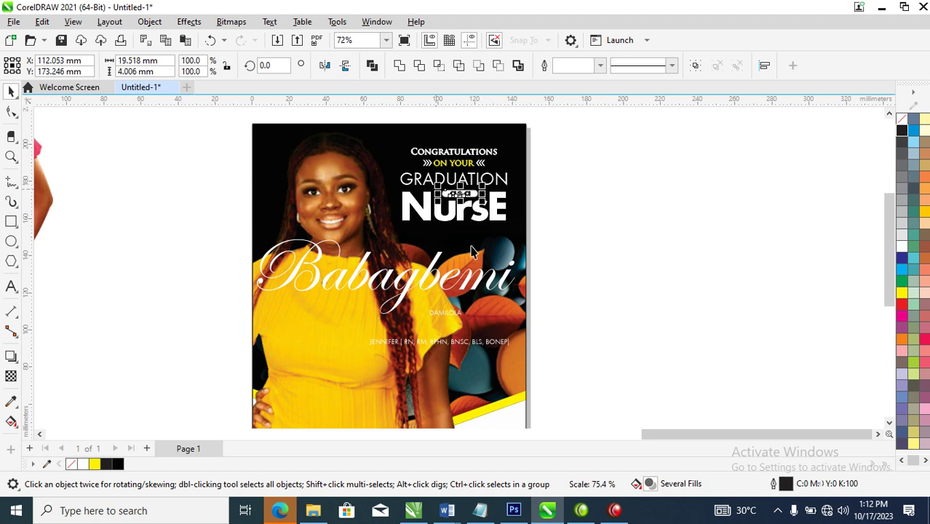
left_click_drag(577, 137, 363, 238)
left_click_drag(512, 228, 490, 212)
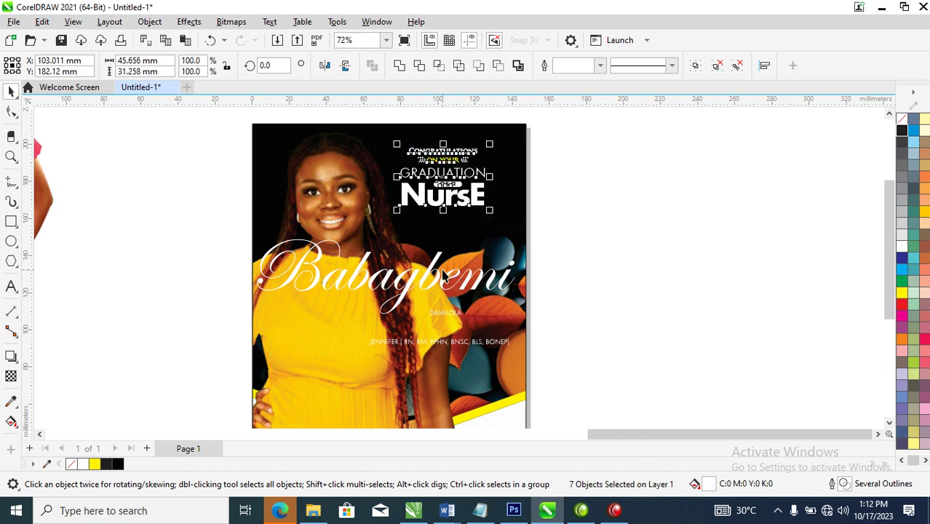
Step: Reduce the script name to about 56.5 pt and place it below the title at about X 115, Y 141 mm
scroll(428, 284, "down", 4)
key("z")
left_click_drag(311, 198, 500, 332)
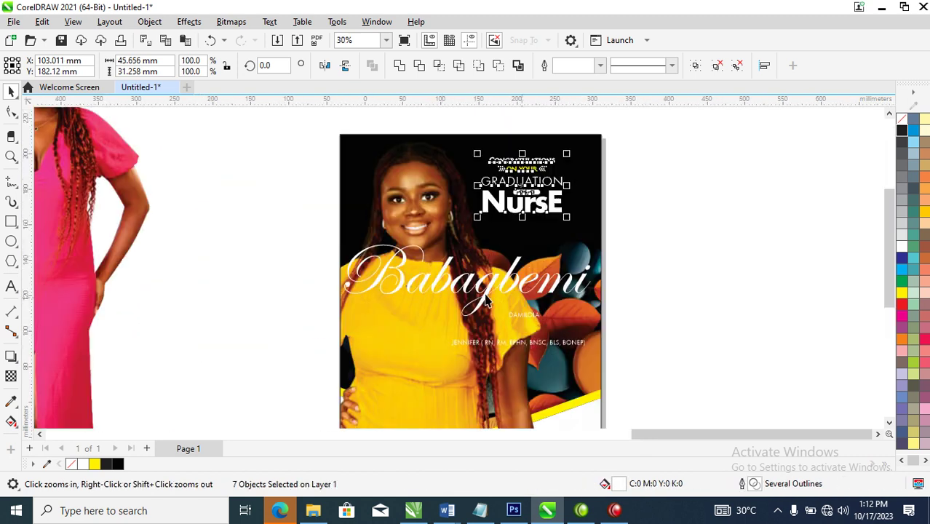
key("space")
left_click_drag(514, 289, 588, 266)
left_click_drag(671, 220, 610, 217)
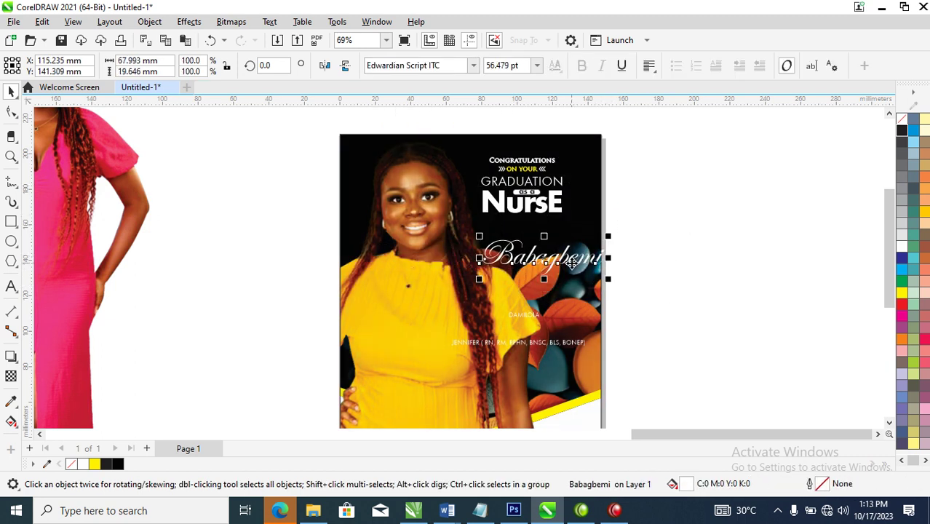
Step: Open the contents of the flyer's PowerClip rectangle for editing
scroll(571, 263, "down", 4)
key("z")
left_click_drag(413, 172, 682, 396)
key("space")
left_click(504, 201)
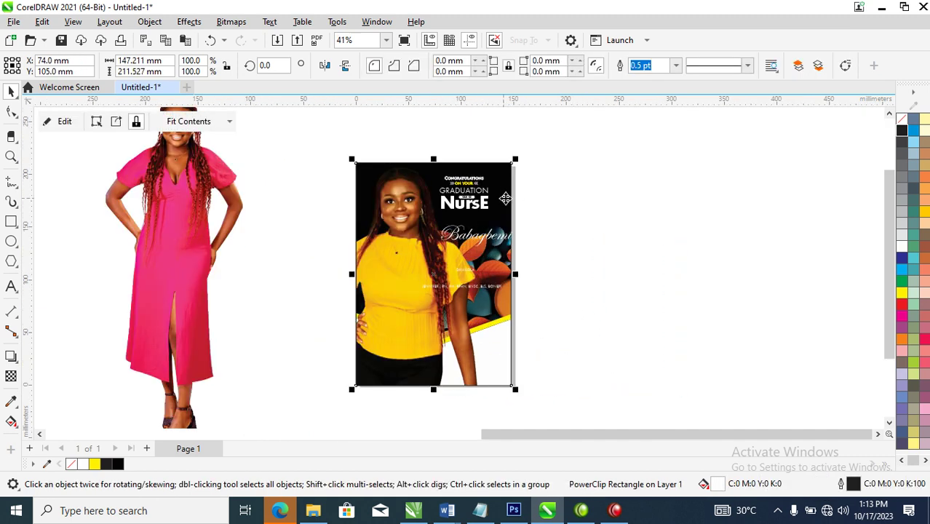
left_click(507, 189, "ctrl")
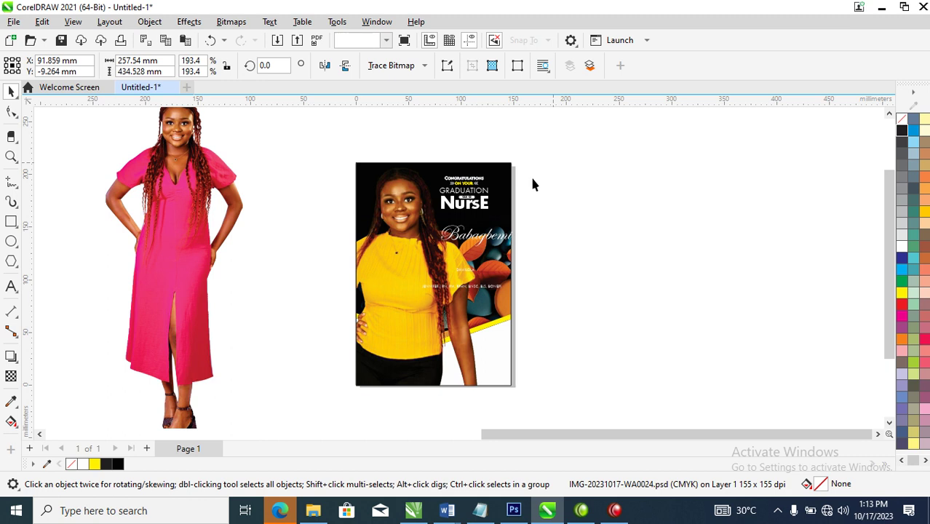
double_click(501, 193)
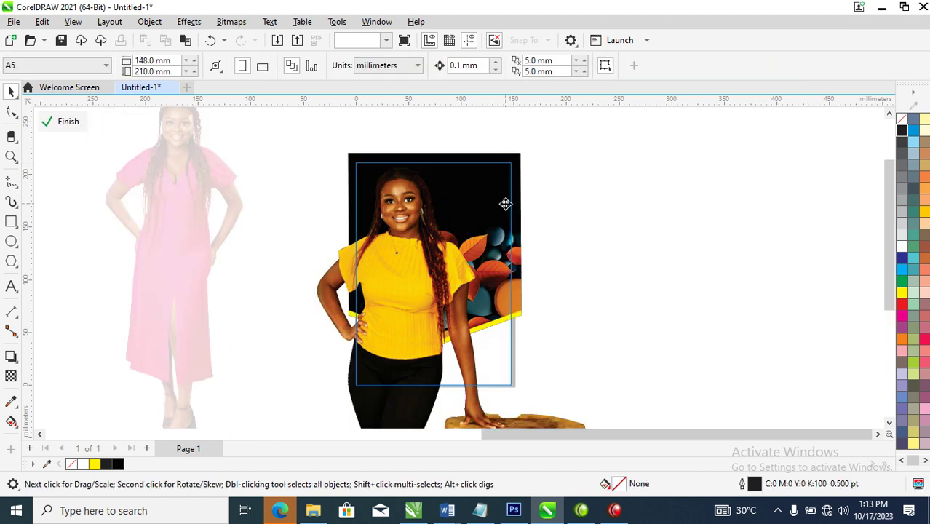
Step: Open the nested V-shaped clip's contents and try moving the pebble-and-leaf image to about X 90, Y 116 mm
left_click(505, 203)
left_click(505, 212)
left_click(519, 169)
double_click(517, 156)
left_click_drag(613, 306, 554, 282)
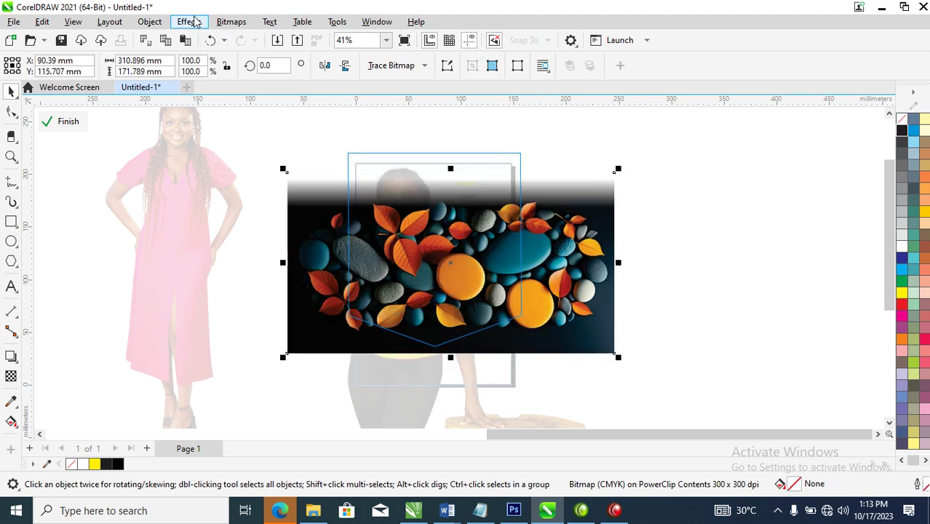
Step: Browse the Blur effects for the pebble-and-leaf image, and leave the nested and outer PowerClip contents
left_click(233, 22)
mouse_move(185, 26)
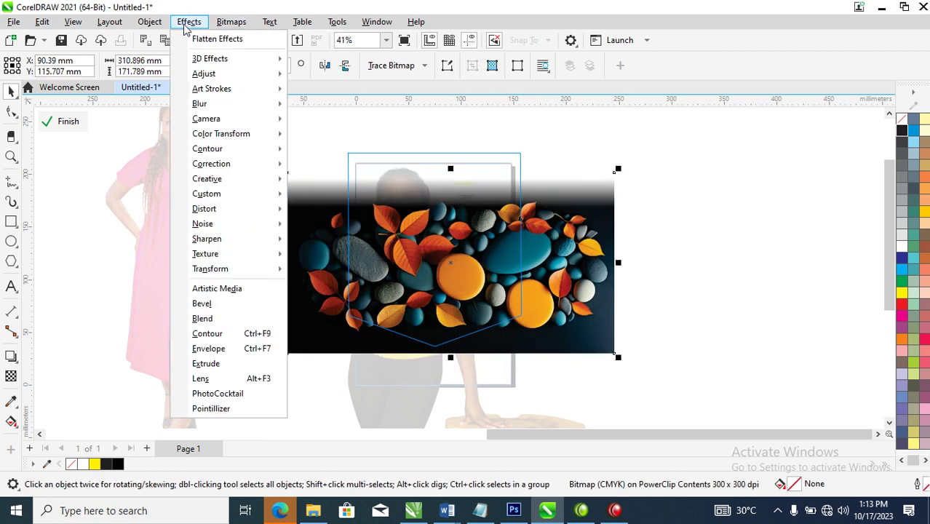
mouse_move(218, 104)
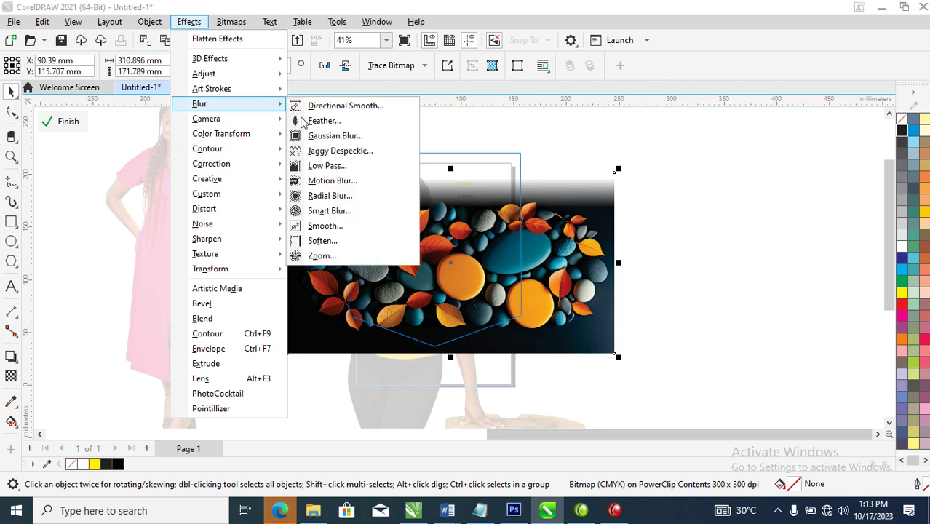
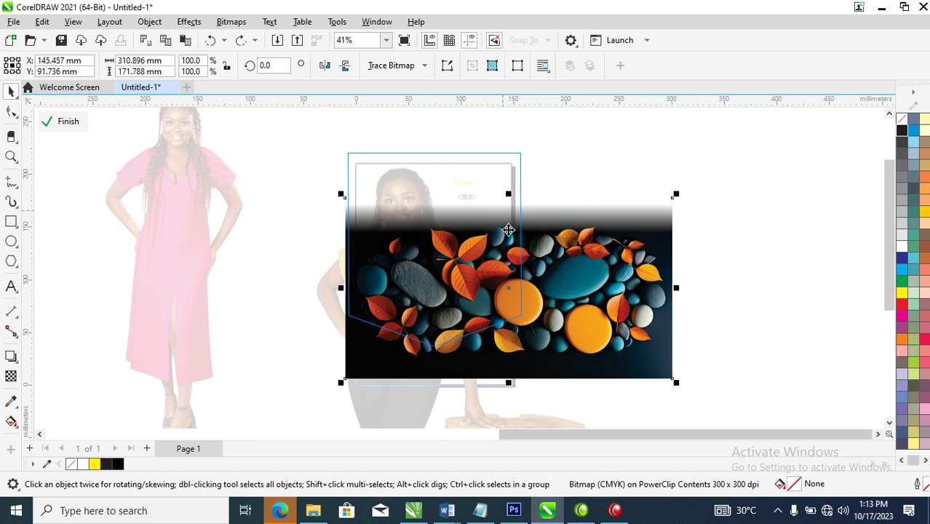
left_click(720, 239, "ctrl")
left_click(597, 205, "ctrl")
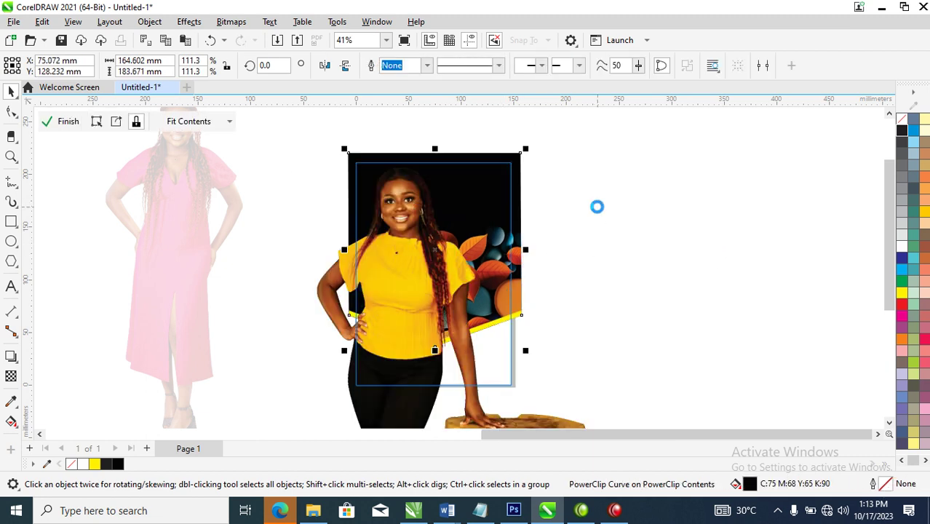
Step: Fill the V-shaped curve nested inside the flyer's PowerClip rectangle with dark teal C40 M0 Y20 K60
key("F2")
left_click_drag(281, 135, 569, 335)
left_click(691, 192)
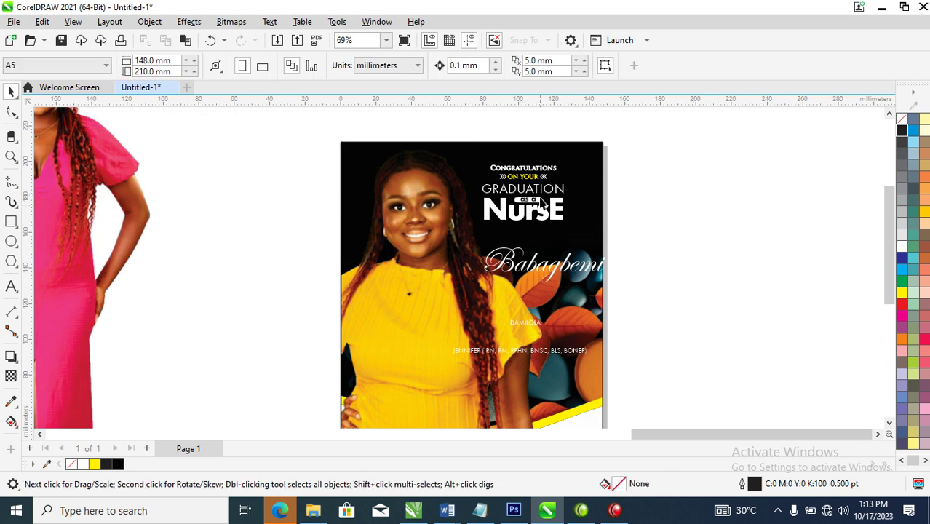
left_click(590, 168)
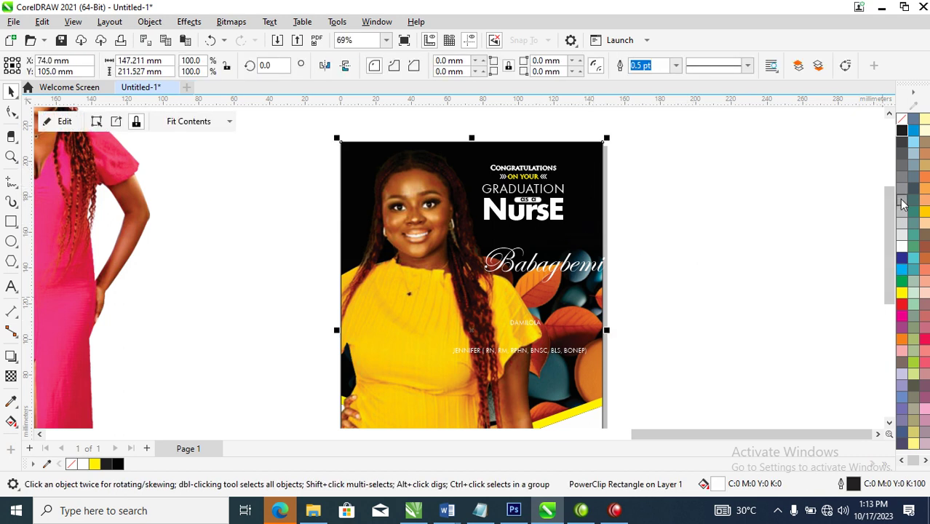
key("ctrl+z")
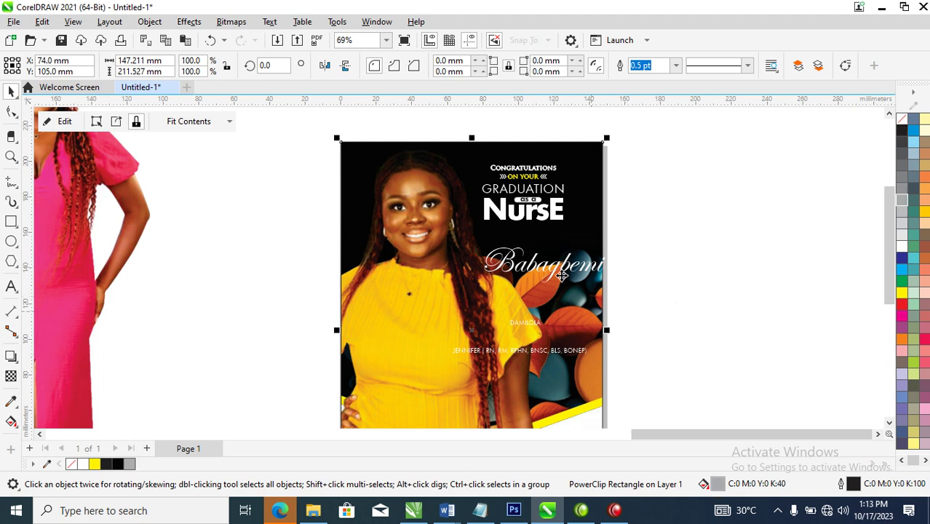
left_click(593, 183, "ctrl")
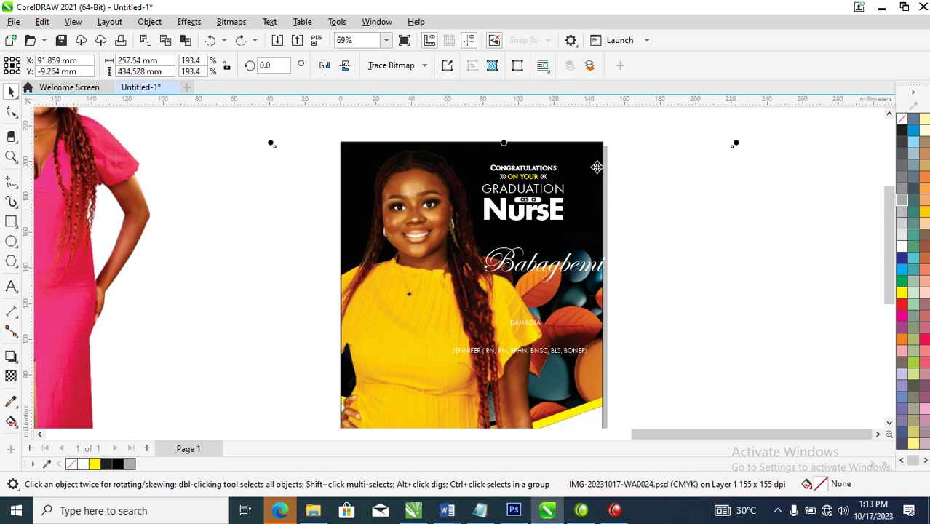
left_click(913, 201)
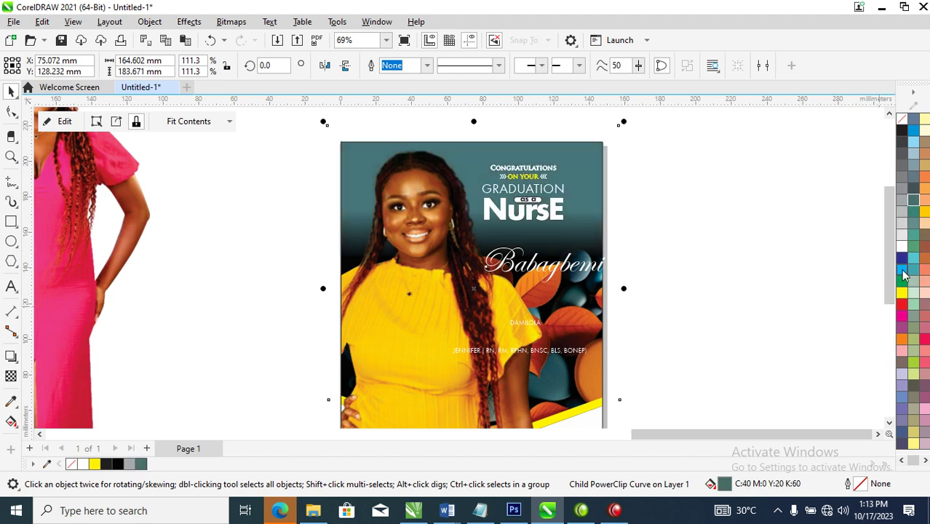
left_click(665, 158)
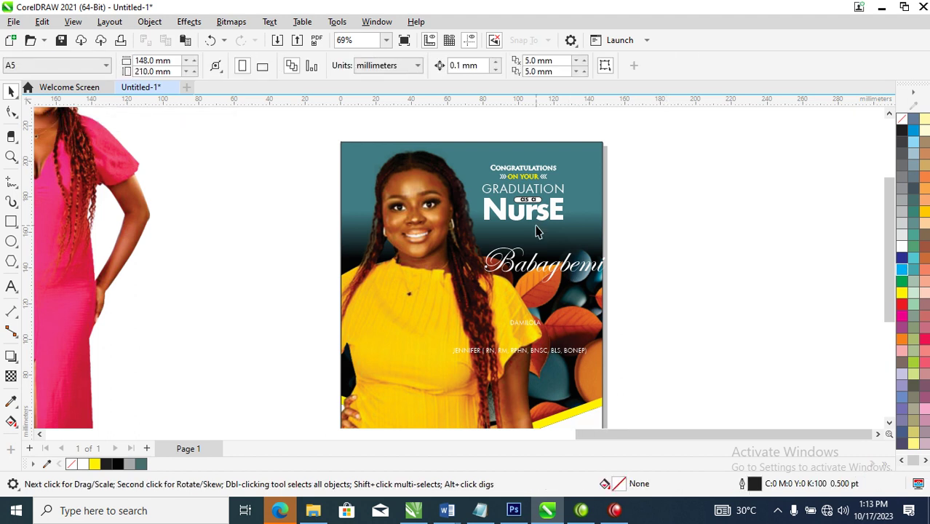
Step: Move the script name up beneath the graduation title, to about X 108, Y 153 mm
scroll(537, 231, "down", 2)
key("z")
left_click_drag(368, 167, 644, 298)
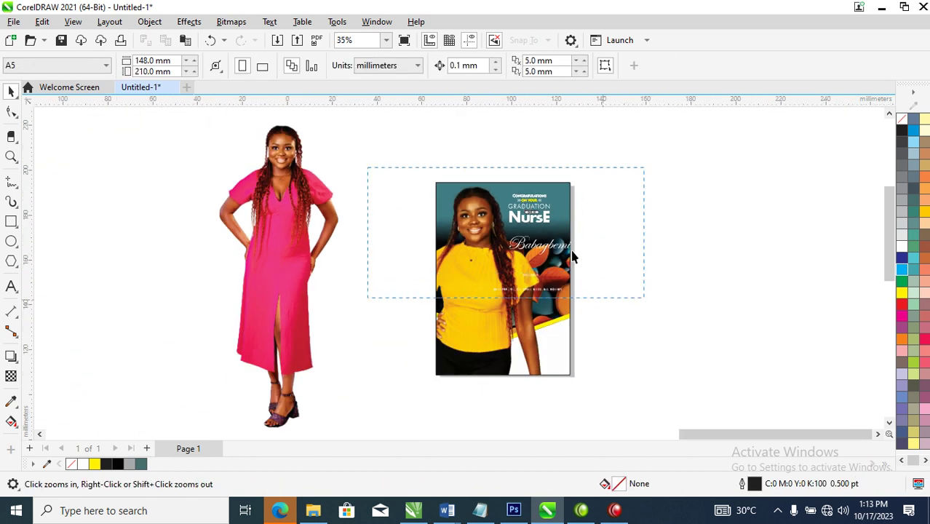
left_click_drag(572, 256, 572, 255)
key("space")
left_click_drag(569, 311, 556, 288)
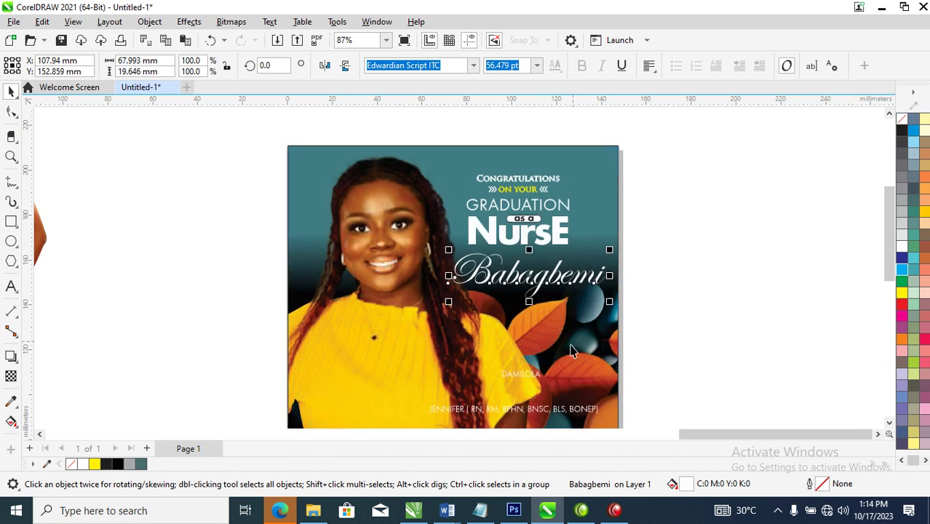
Step: Give the script name a white hairline outline and move it to about X 101, Y 149 mm
right_click(918, 247)
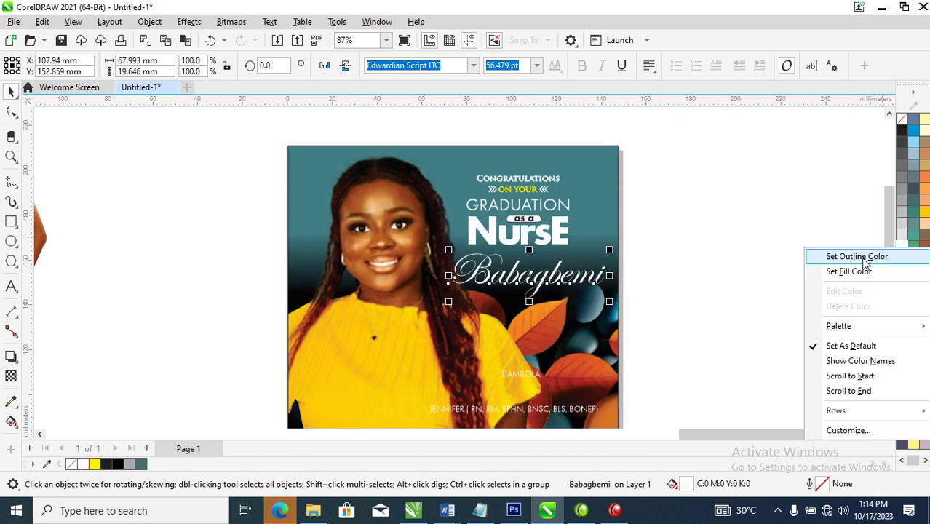
left_click(863, 259)
key("z")
left_click_drag(411, 226, 706, 374)
key("space")
left_click_drag(437, 246, 398, 266)
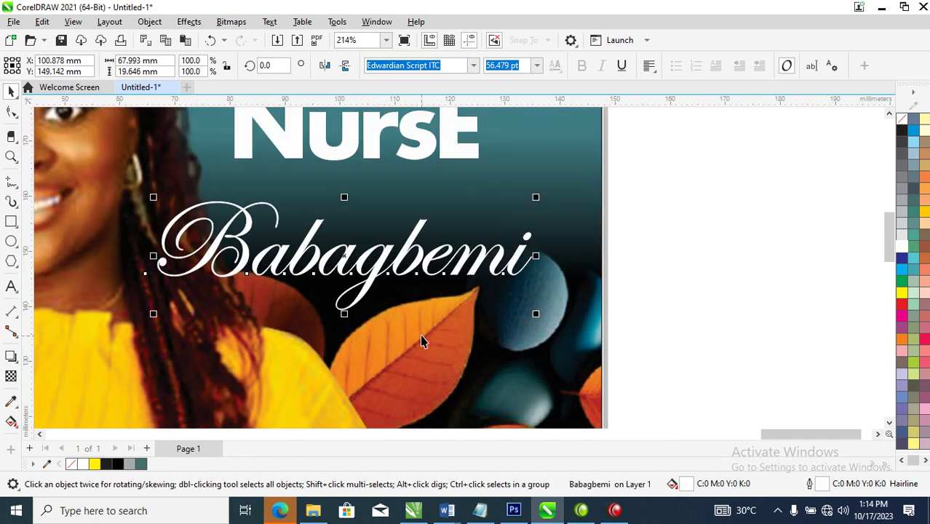
Step: Enlarge the capitalised name line to about 47 pt and stack it at about Y 137 mm, with the qualifications line below at about Y 126 mm
scroll(420, 334, "down", 5)
key("z")
left_click_drag(288, 252, 532, 437)
key("space")
left_click(459, 322)
left_click_drag(477, 306, 551, 278)
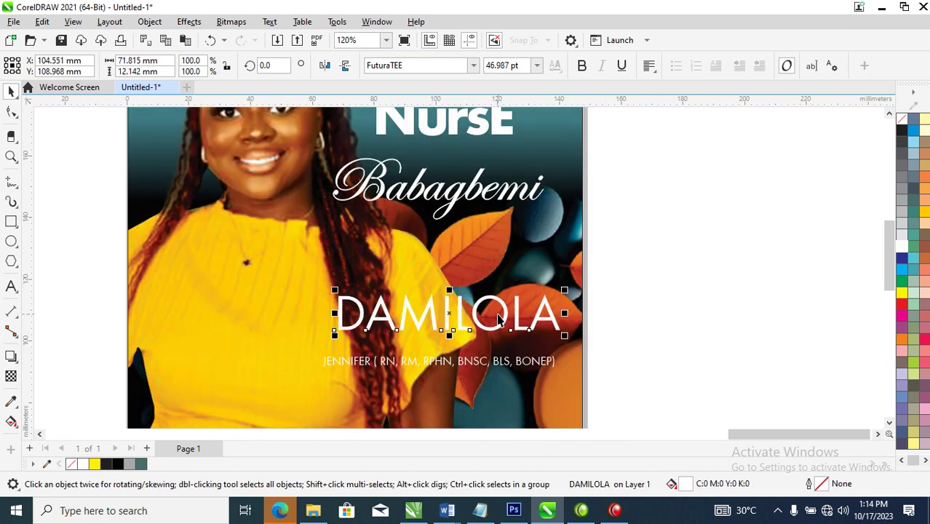
left_click_drag(507, 314, 508, 236)
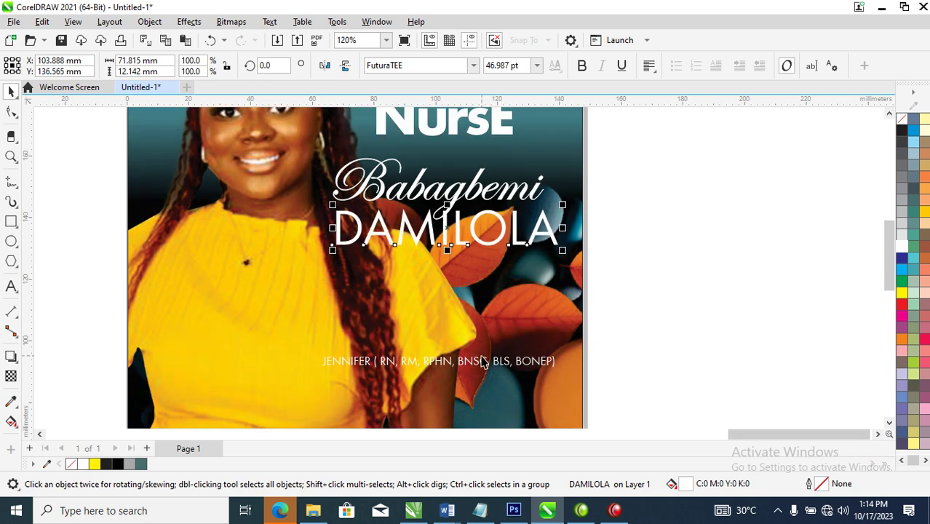
left_click_drag(484, 365, 496, 258)
Step: Scale the cut-out photo down to about 130 by 220 mm and place it at about X 62, Y 78 mm
scroll(558, 325, "down", 4)
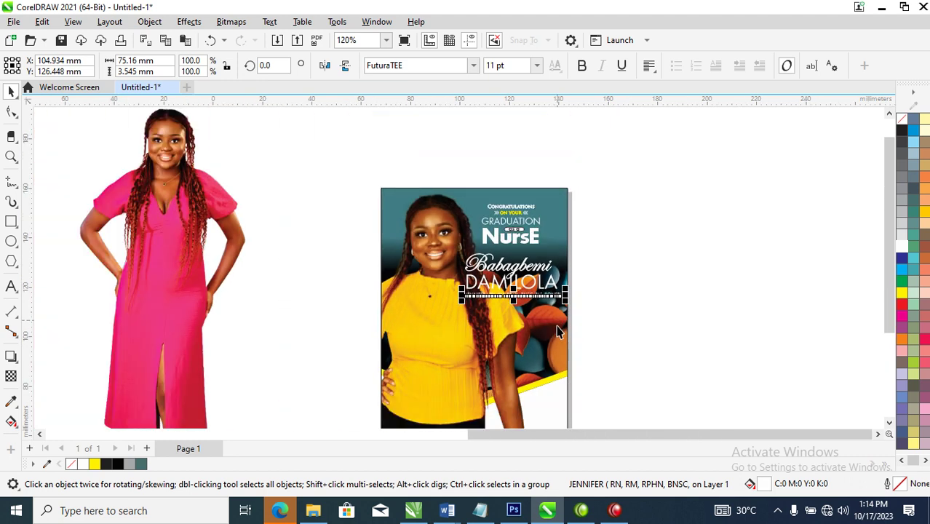
key("z")
left_click_drag(421, 205, 626, 417)
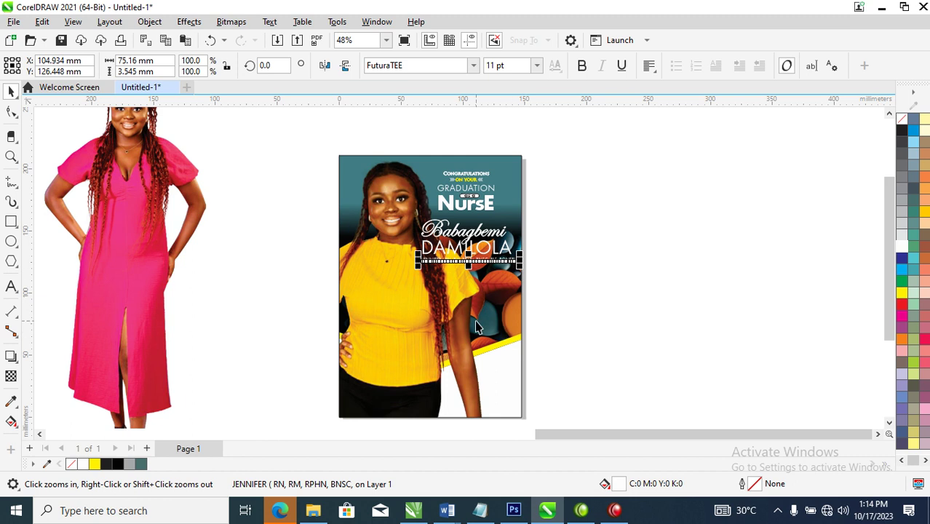
key("space")
left_click(410, 314)
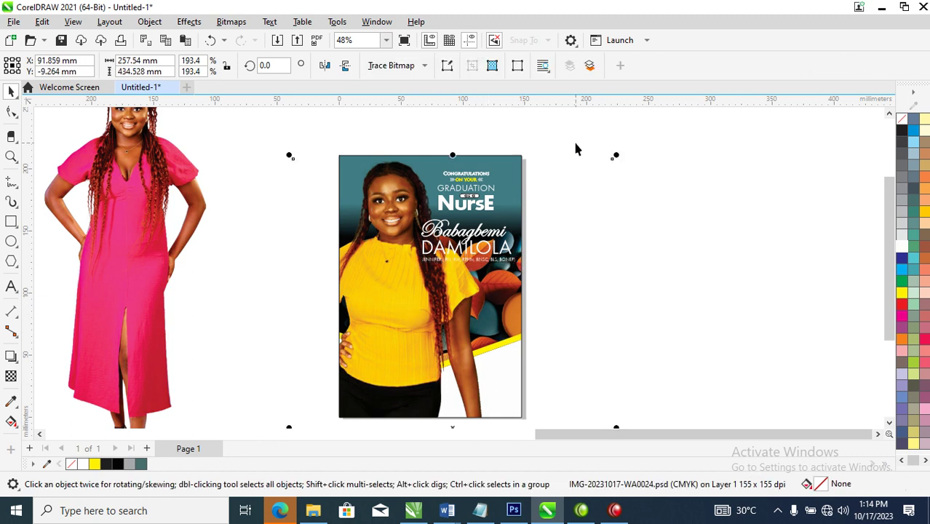
left_click_drag(615, 155, 536, 289)
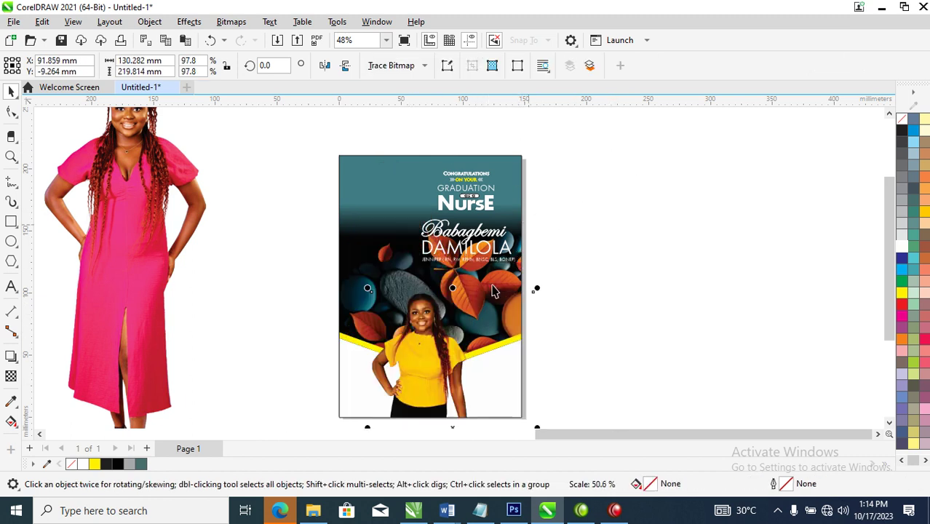
left_click_drag(439, 385, 406, 305)
left_click_drag(409, 358, 402, 337)
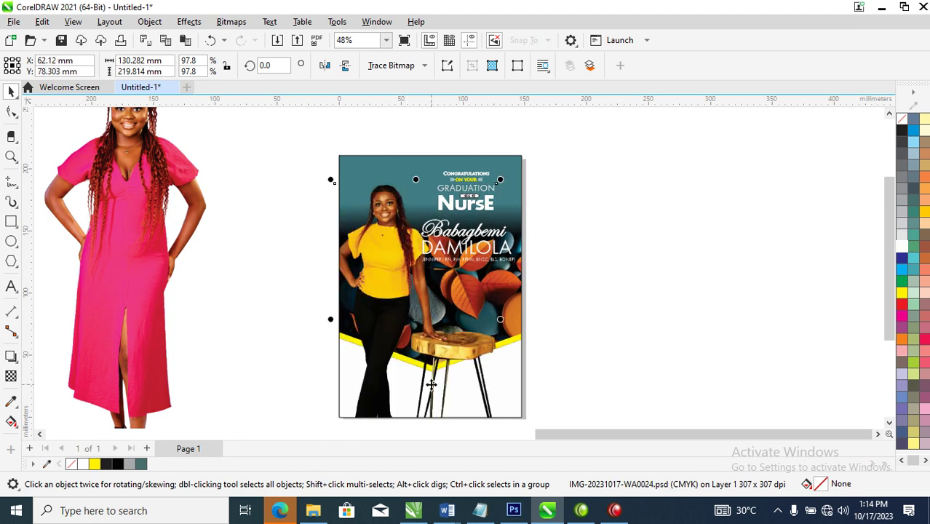
Step: Shrink the name and qualifications block to a script size of about 47.6 pt, and lower both it and the graduation title
left_click_drag(596, 202, 411, 277)
mouse_move(501, 236)
left_mouse_down()
mouse_move(510, 258)
mouse_move(513, 249)
left_mouse_up()
left_click_drag(565, 142, 421, 228)
left_click_drag(478, 209, 471, 231)
key("z")
left_click_drag(272, 182, 594, 337)
left_click_drag(353, 230, 534, 271)
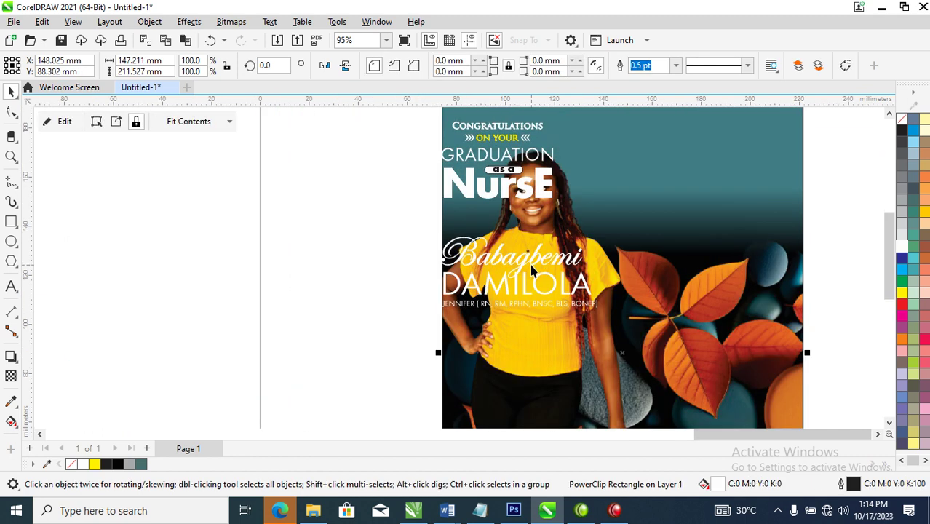
key("p")
Step: Set the script name's white outline width to 3 pt
key("z")
left_click_drag(394, 195, 681, 342)
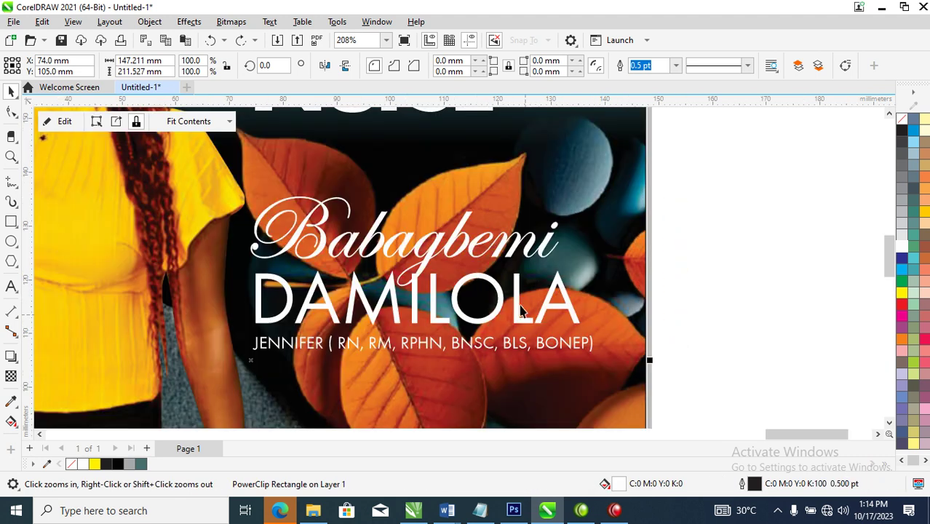
key("space")
left_click(491, 249)
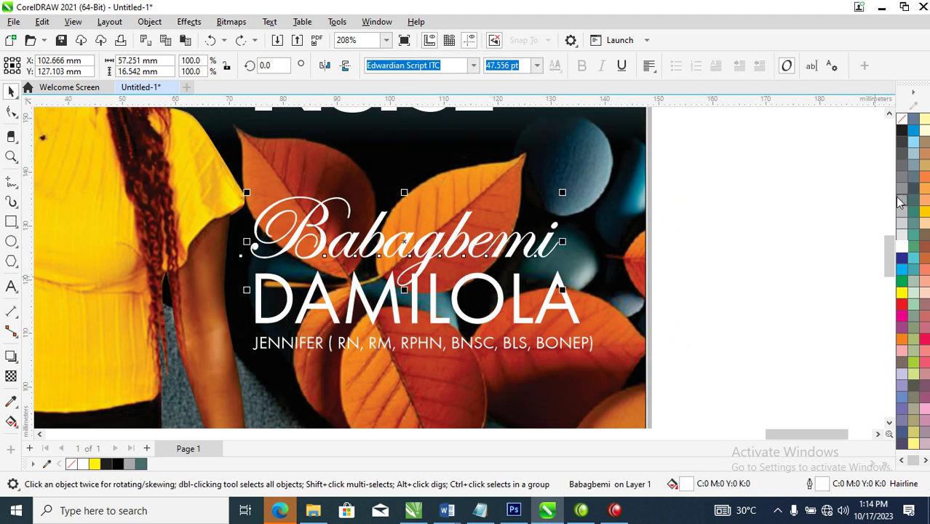
right_click(903, 249)
left_click(844, 256)
key("ctrl+shift+z")
key("F12")
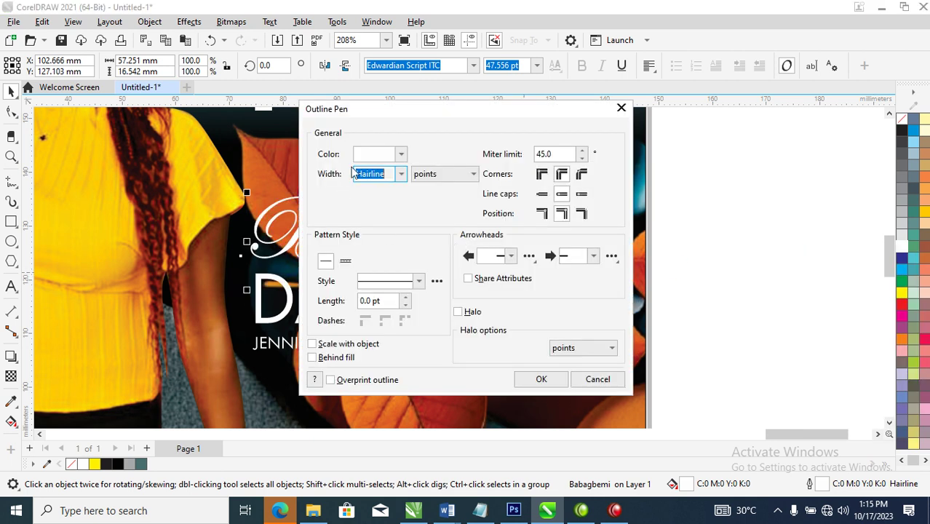
type("3")
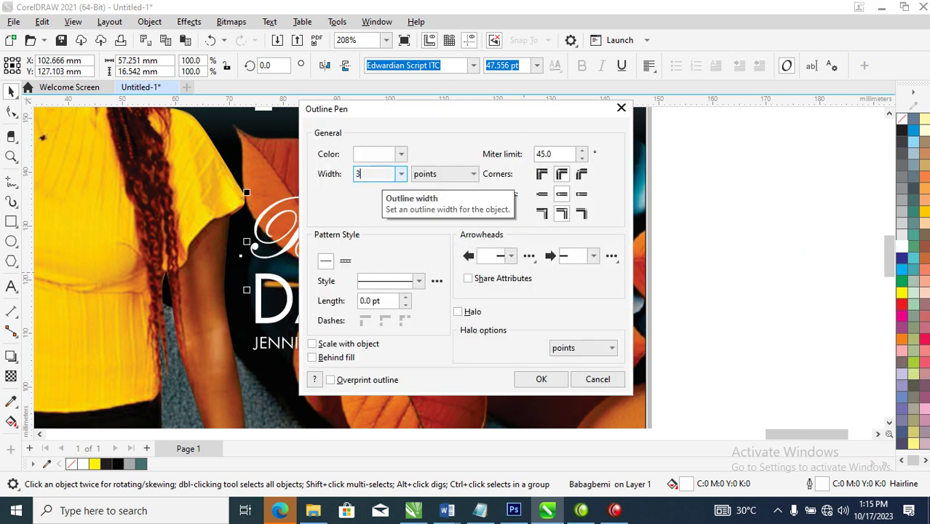
key("Return")
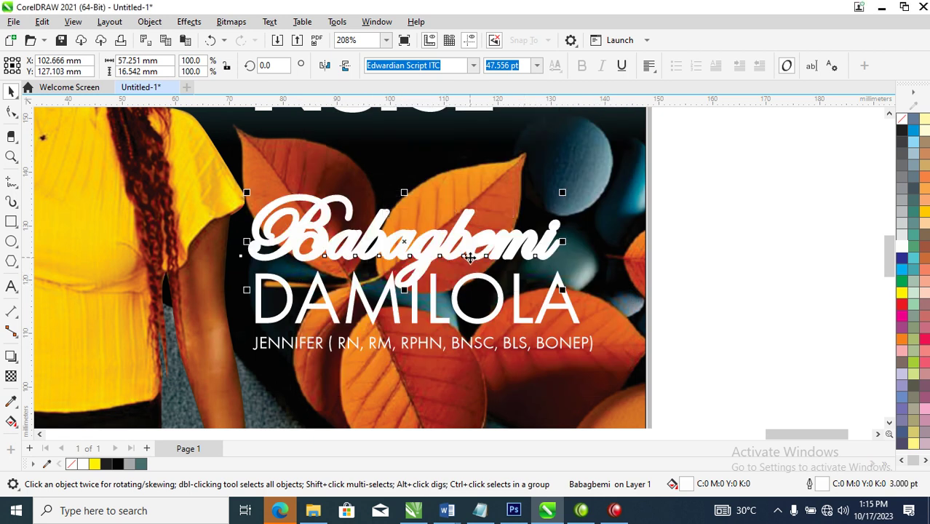
Step: Set the script name's outline width to 2 pt and shift it to about X 104, Y 127 mm
key("F12")
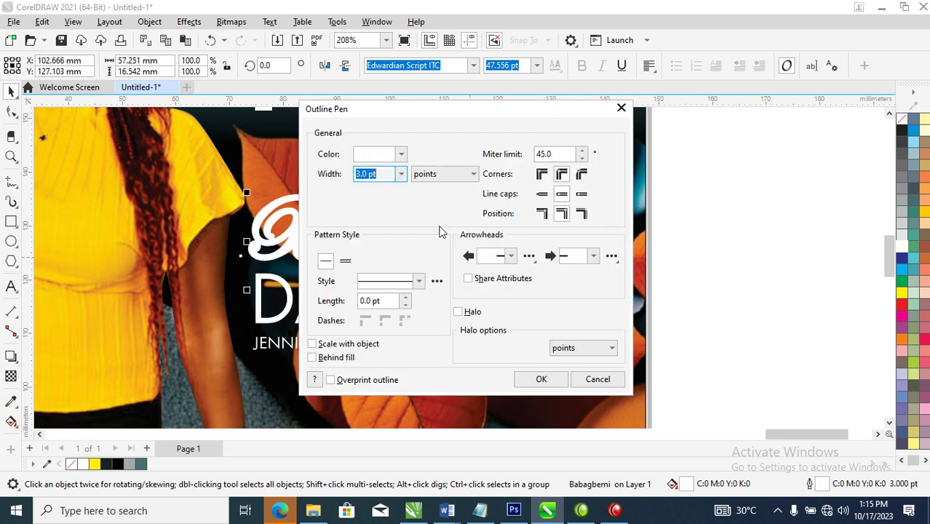
type("2")
key("Return")
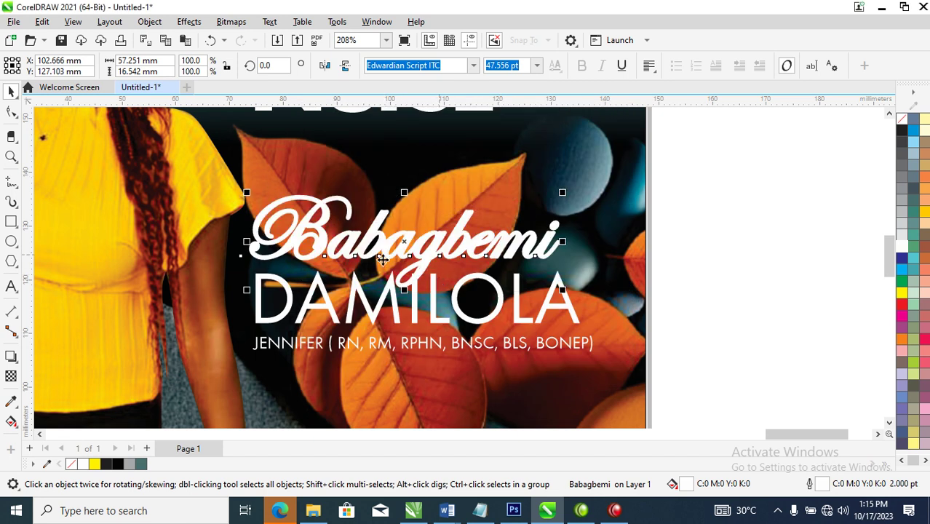
left_click(463, 255)
left_click_drag(464, 255, 477, 261)
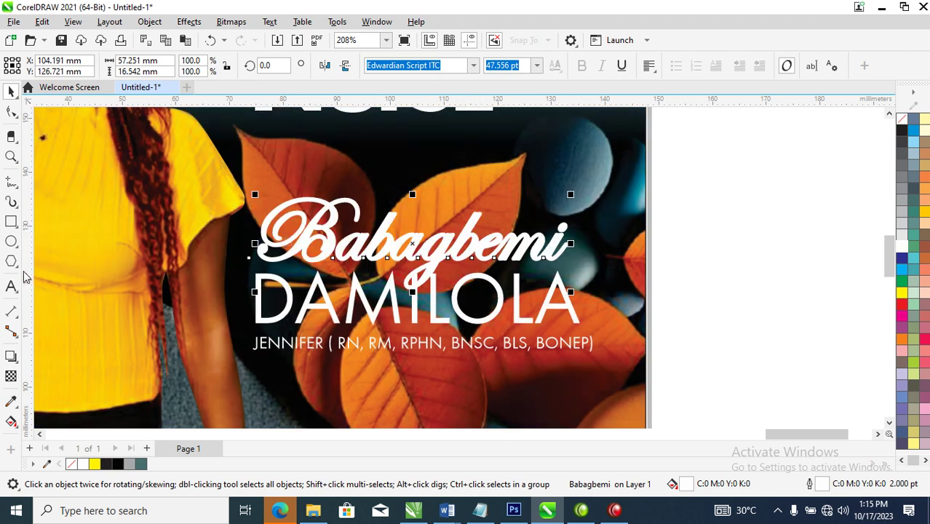
Step: Widen the letter spacing of the script name slightly with the Shape tool
left_click(11, 111)
mouse_move(570, 292)
left_mouse_down()
mouse_move(600, 302)
mouse_move(586, 296)
left_mouse_up()
key("space")
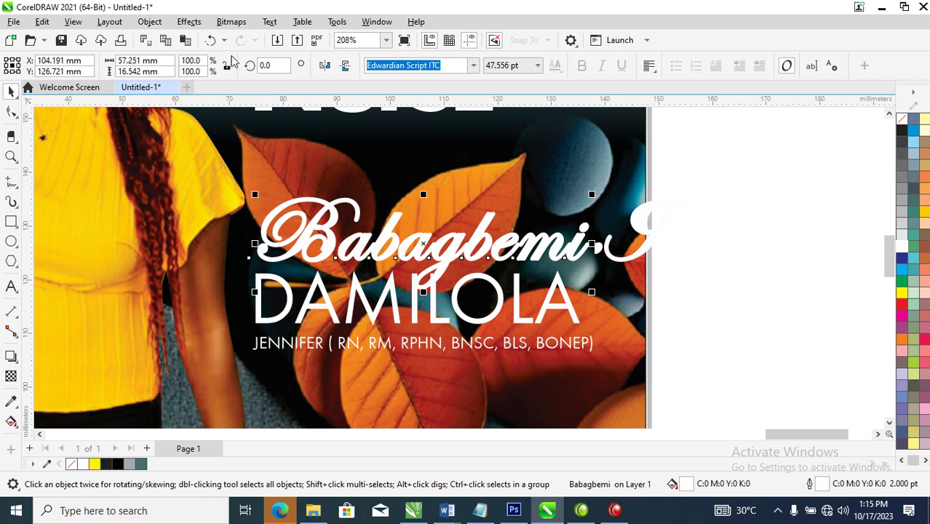
Step: Convert the script name's outline to an object, weld it to the lettering, and move the curve to about X 103.5, Y 127 mm
key("alt+j")
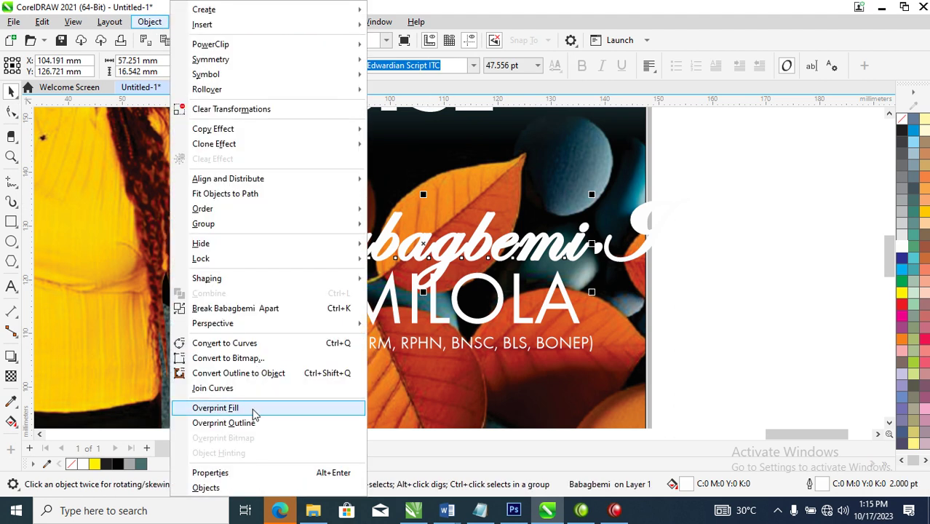
left_click(263, 377)
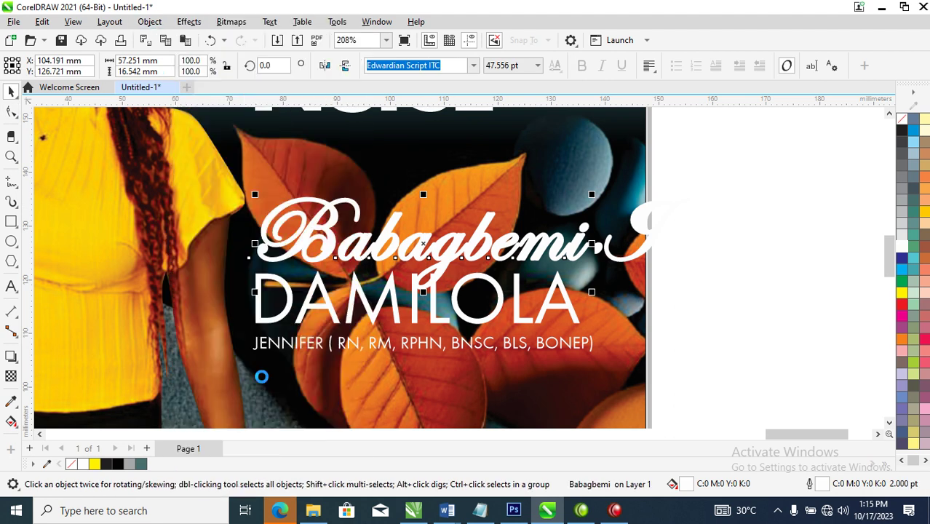
left_click_drag(748, 160, 211, 303)
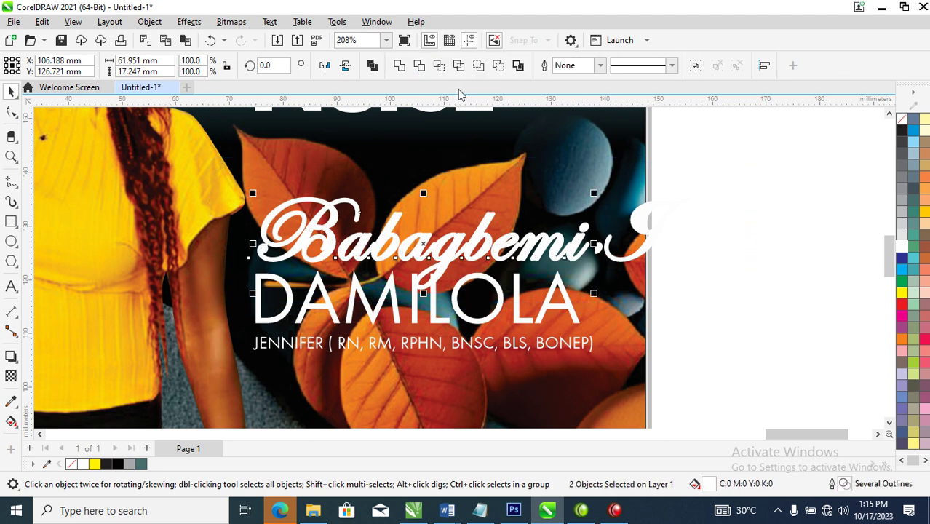
left_click(398, 67)
left_click_drag(557, 248, 542, 246)
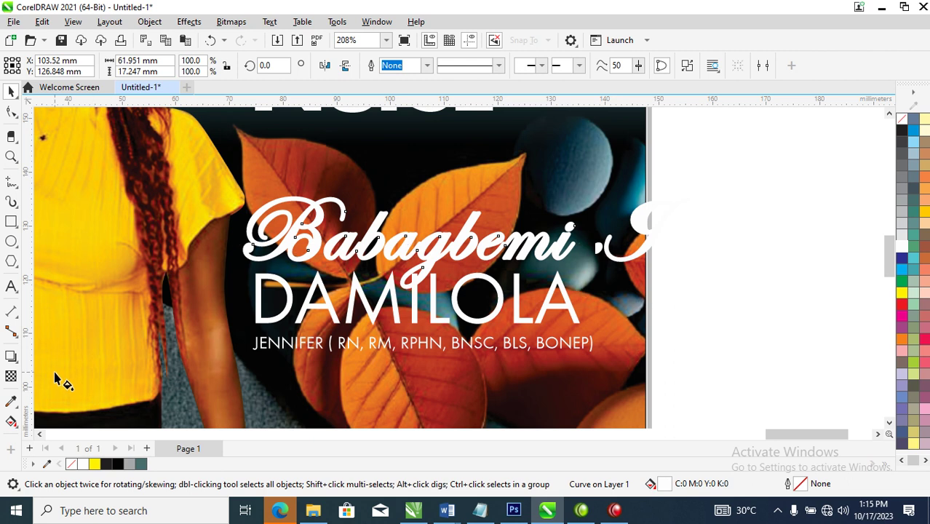
Step: Apply a vertical white fountain fill to the welded script name, with a grey colour stop added at 30%
left_click(11, 421)
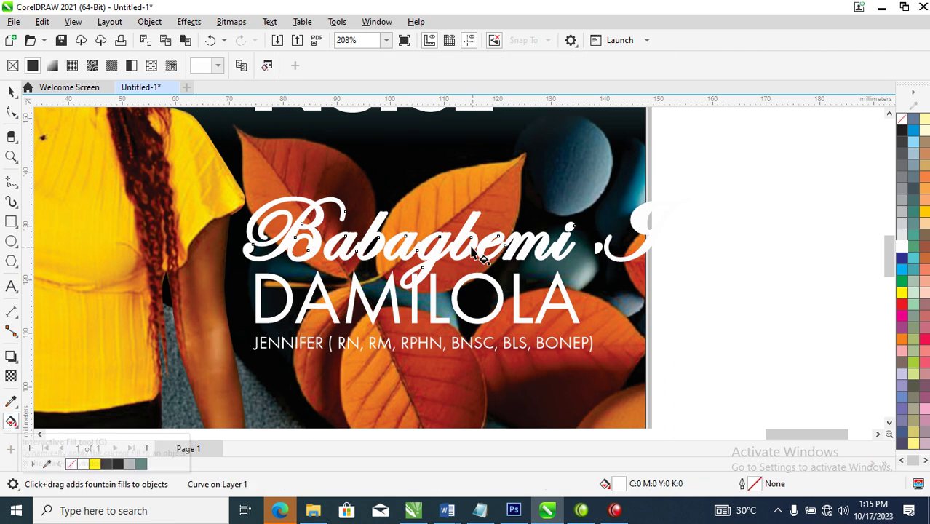
left_click_drag(463, 228, 463, 259)
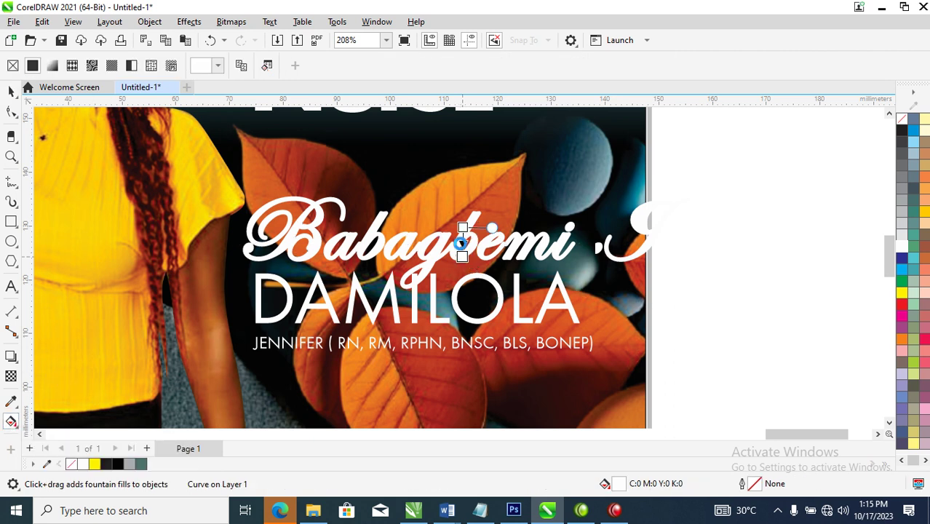
double_click(462, 235)
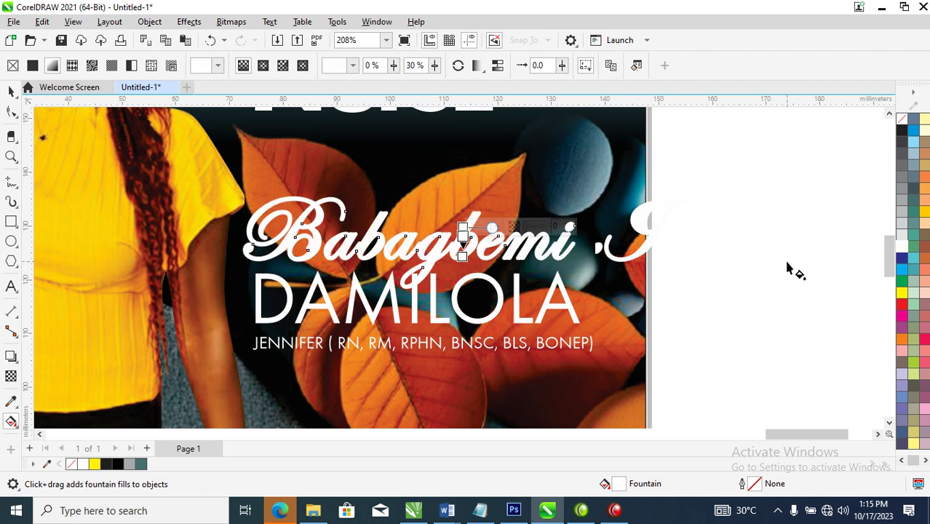
left_click(901, 187)
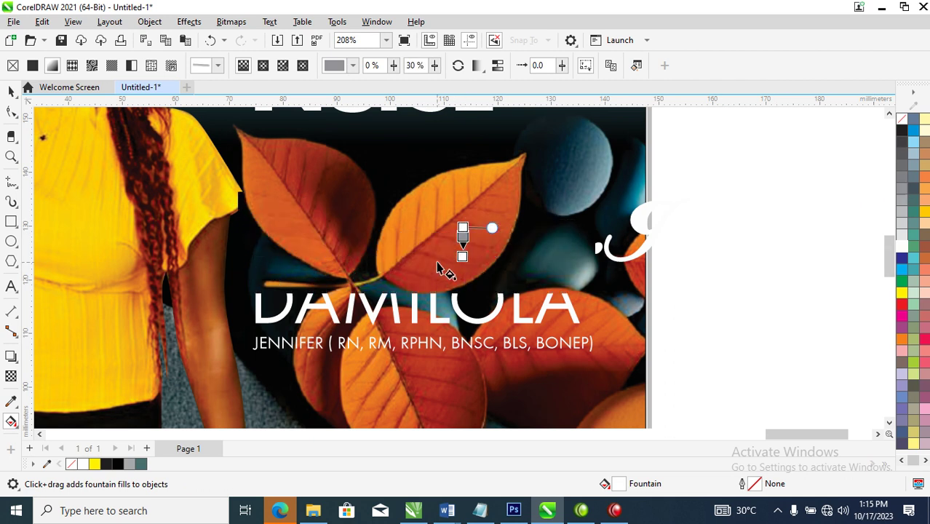
Step: Move the start of the script name's fountain fill down to shorten the gradient, and give the curve a white outline
left_click_drag(463, 227, 462, 243)
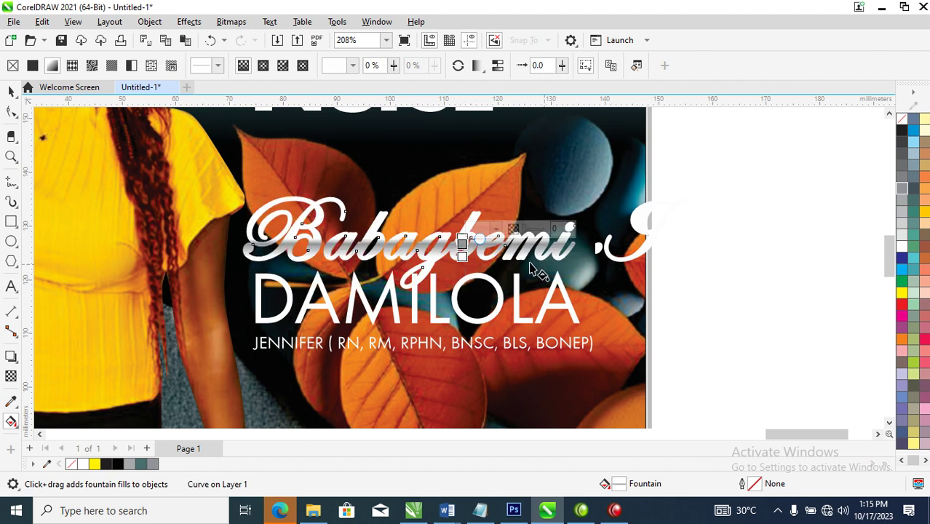
key("space")
right_click(903, 249)
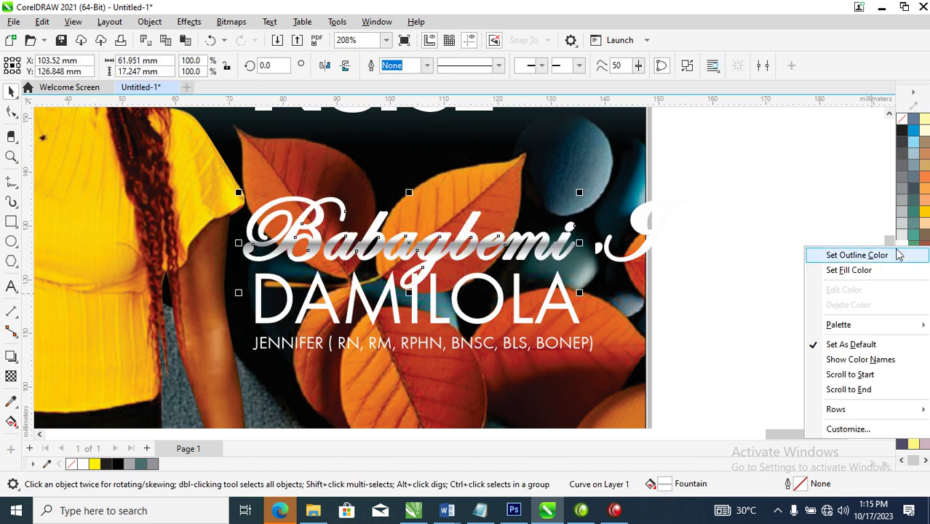
left_click(870, 256)
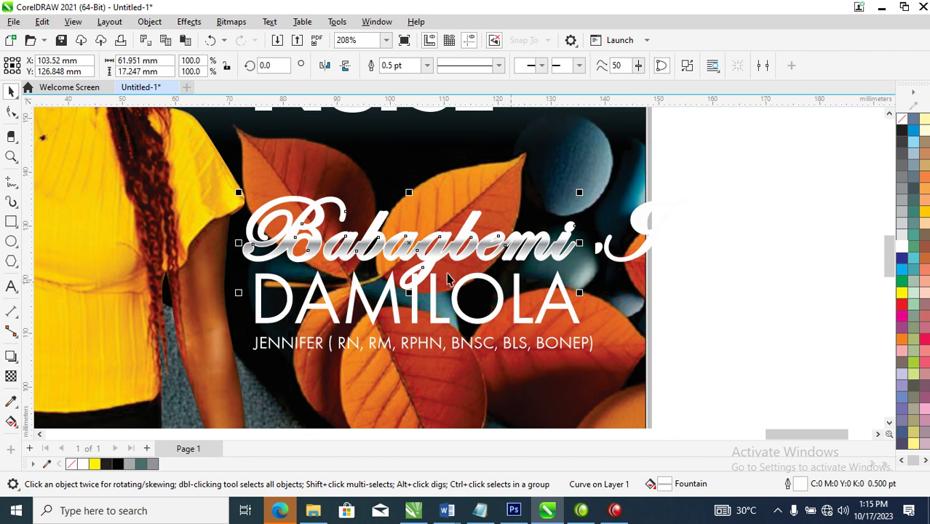
Step: Set the script name's outline to 1 pt, scaling with the object and placed behind the fill
key("F12")
type("1")
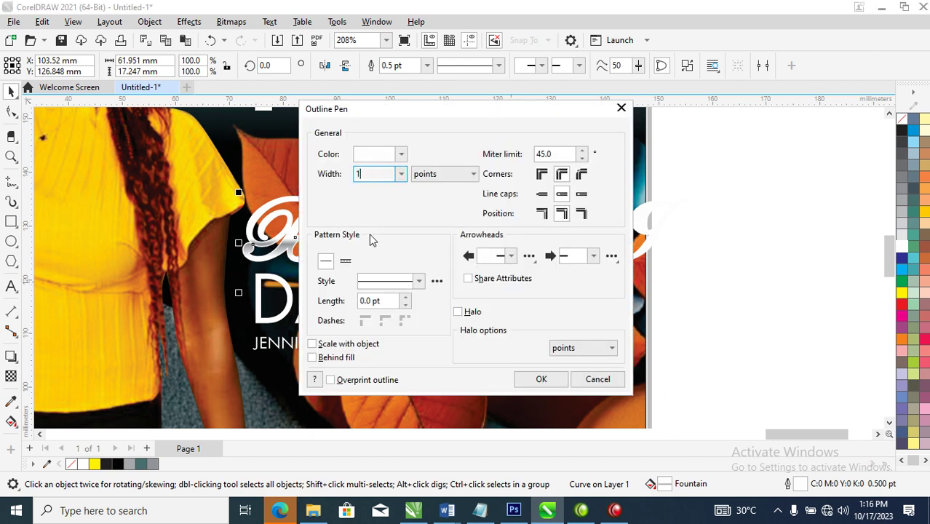
left_click(312, 344)
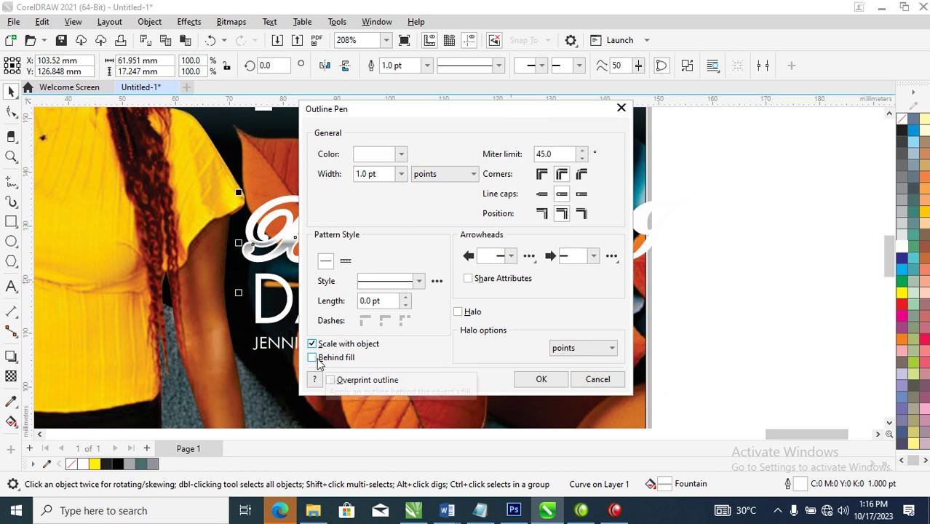
left_click(319, 360)
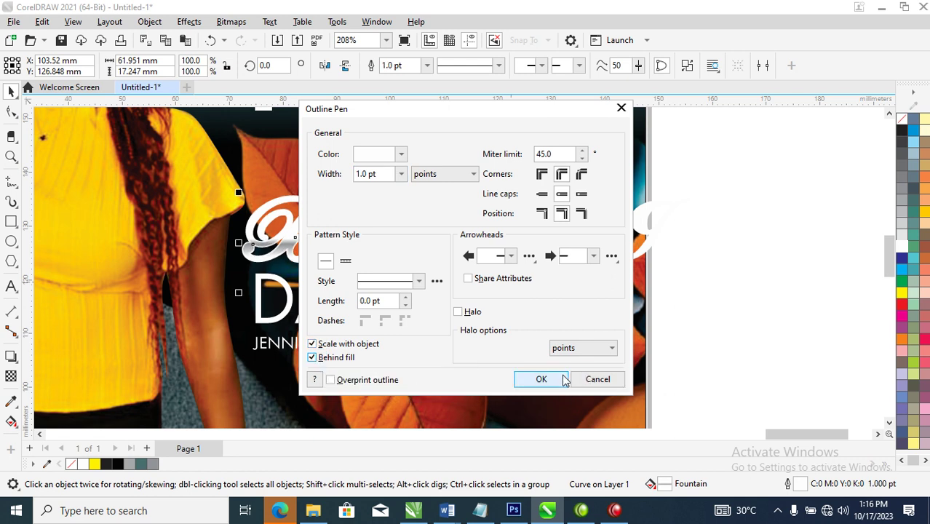
left_click(542, 378)
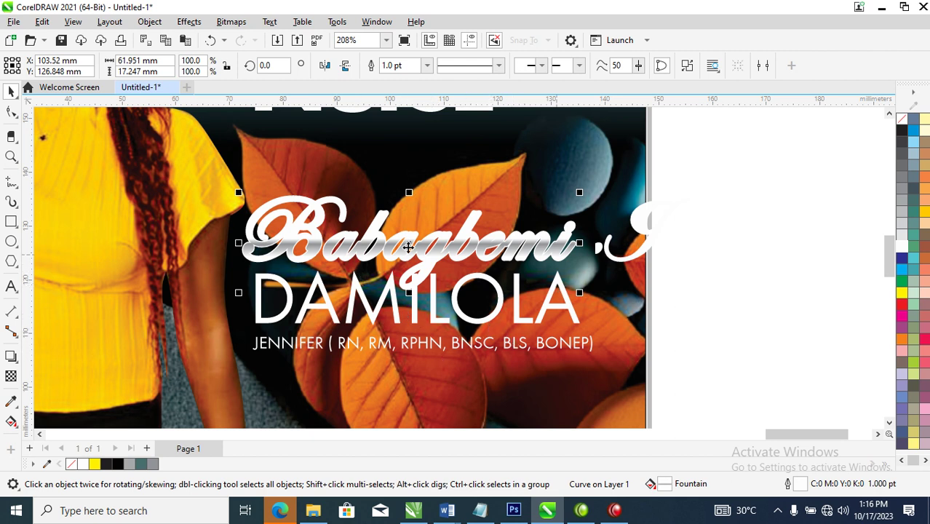
Step: Group the script name, the capital name and the qualifications line, and place a duplicate of the group about 14 mm higher
left_click_drag(199, 149, 638, 391)
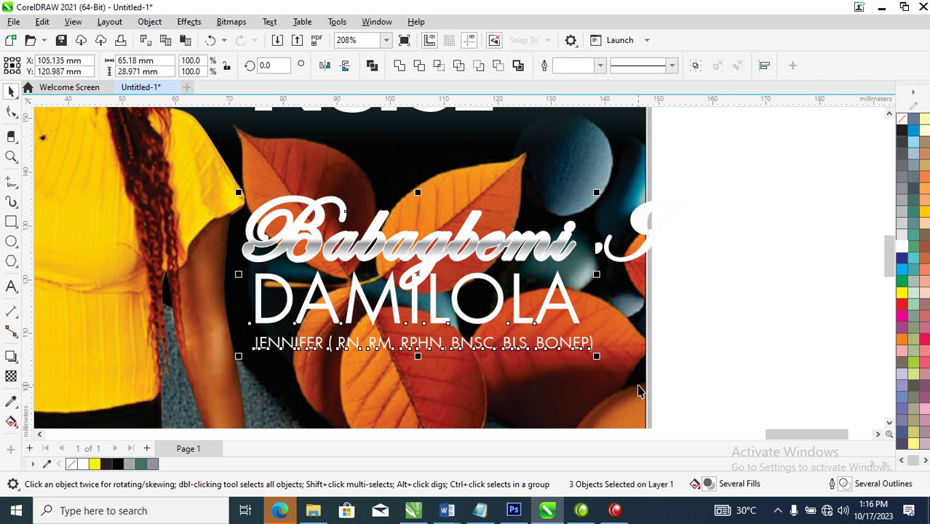
key("ctrl+g")
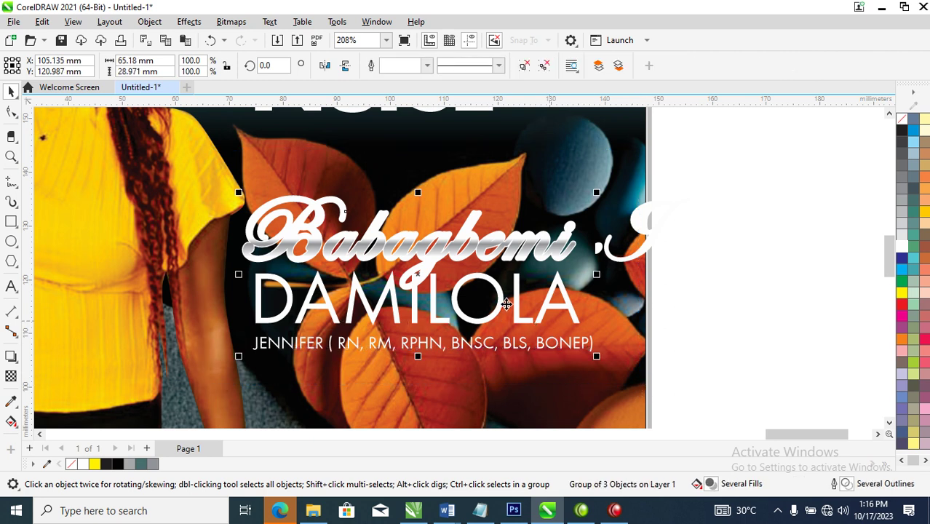
left_click_drag(516, 302, 506, 226)
key("ctrl+z")
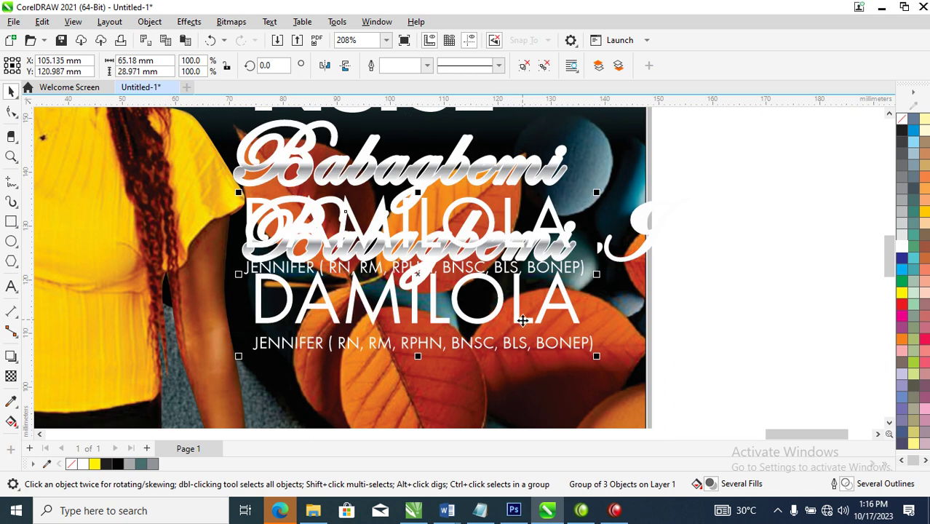
Step: Give the lower copy of the name group a black outline and a black fill
right_click(903, 135)
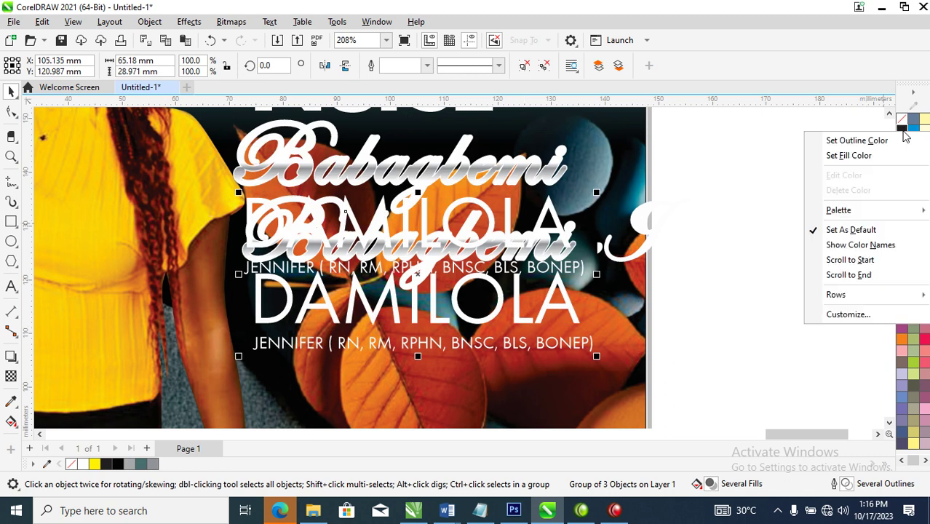
left_click(887, 142)
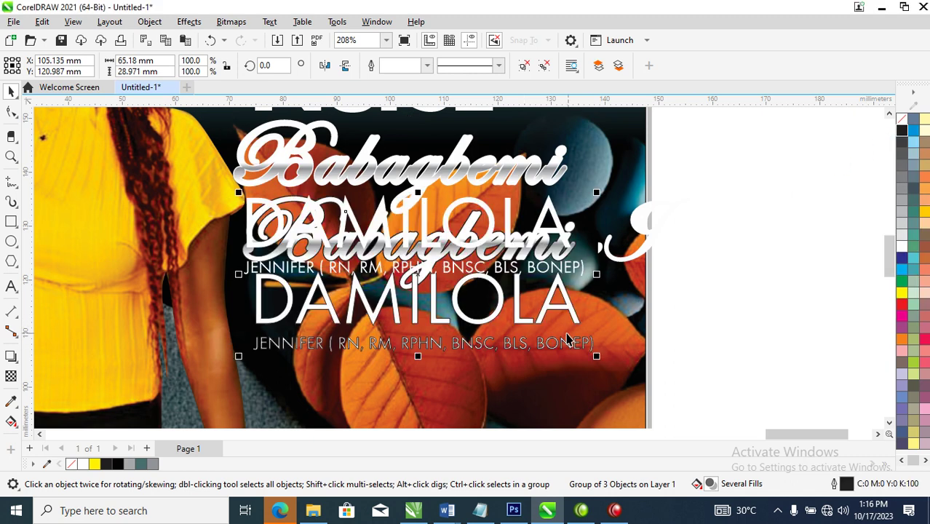
left_click(903, 129)
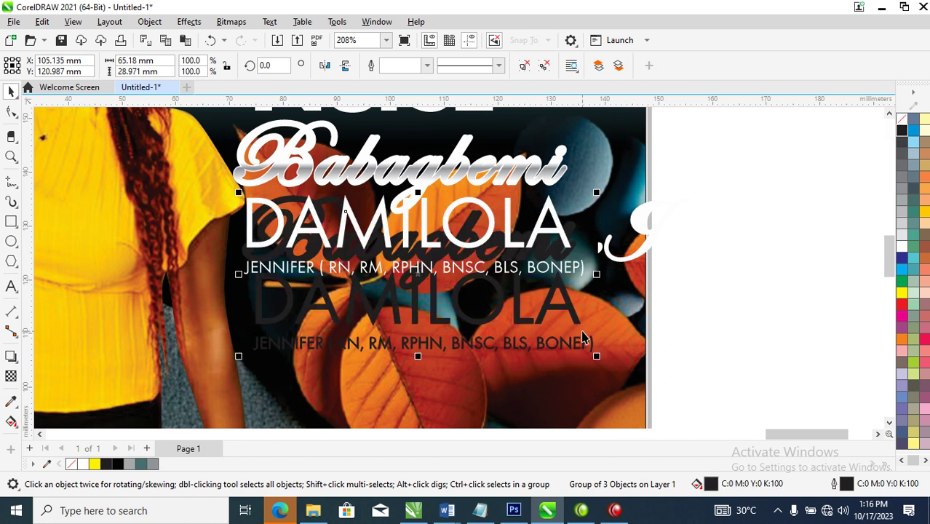
Step: Try a 16 pt outline width on the black name group, and reduce it to 5 pt
key("F12")
type("1")
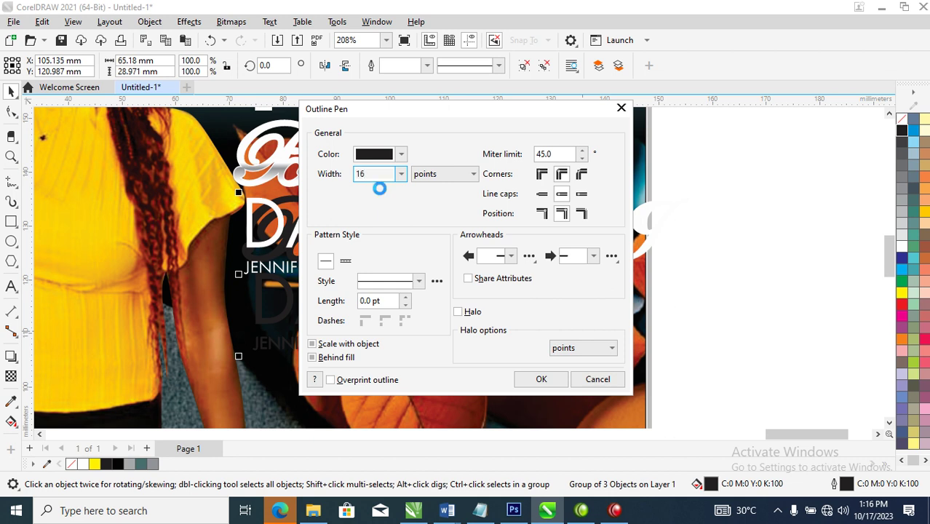
type("6")
key("Return")
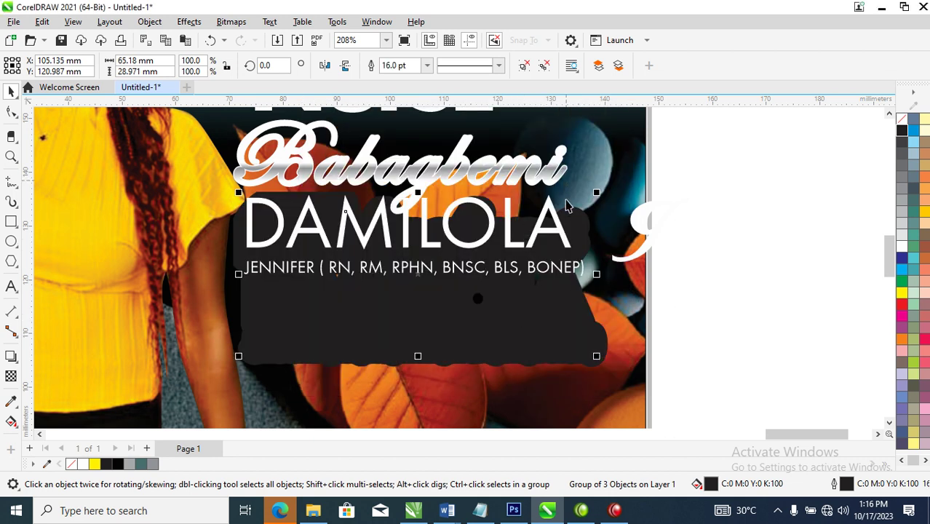
key("F12")
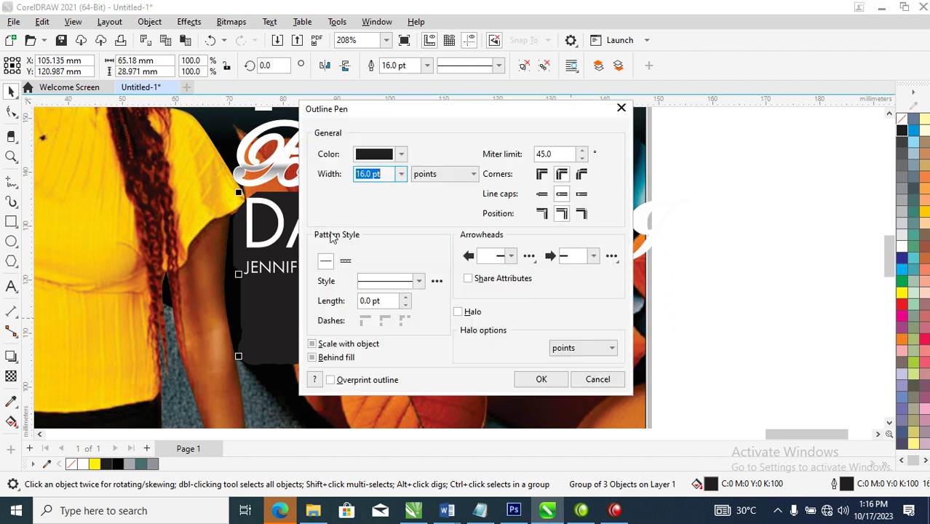
type("5")
key("Return")
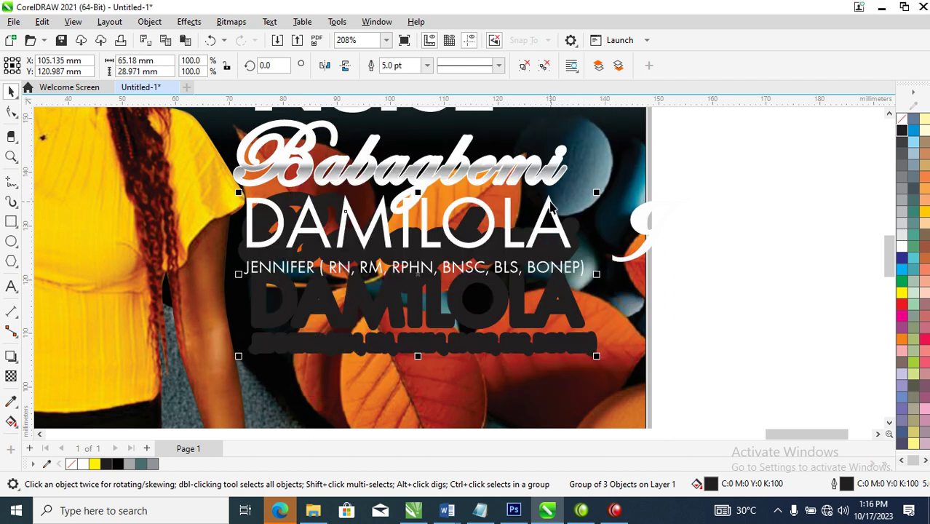
Step: Align the white name group to the black copy by their horizontal and vertical centres
left_click(557, 213)
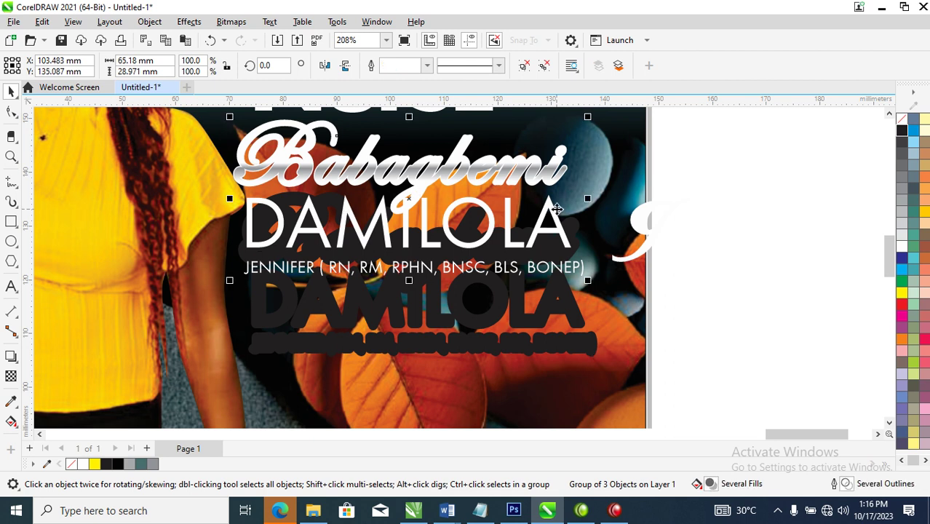
left_click(564, 317, "shift")
key("c")
key("e")
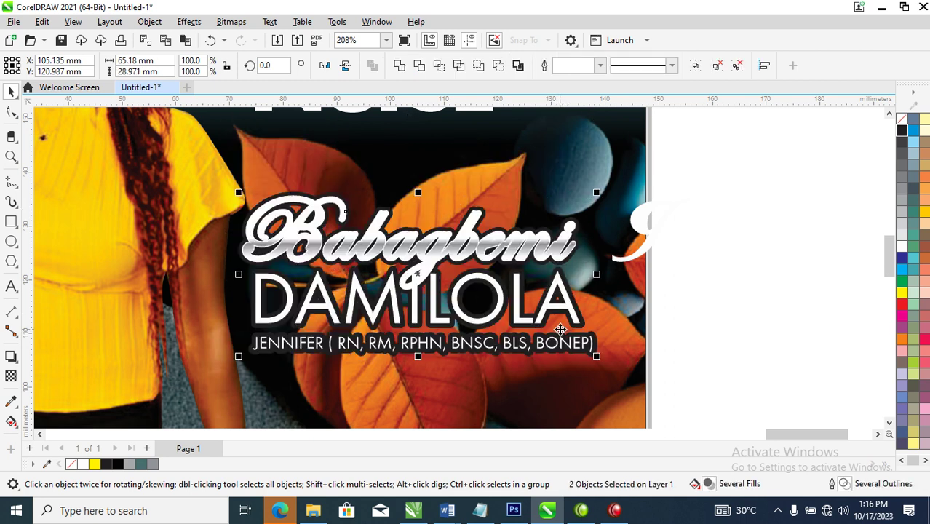
Step: Set the outline width of the black group behind the name lettering to 12 pt
left_click(680, 255)
scroll(674, 256, "down", 4)
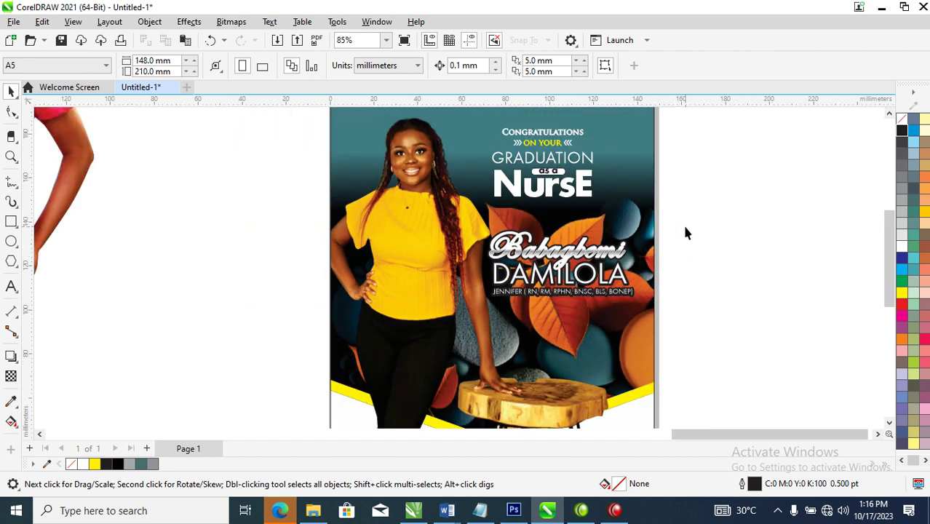
key("z")
left_click_drag(757, 175, 428, 335)
left_click(538, 302)
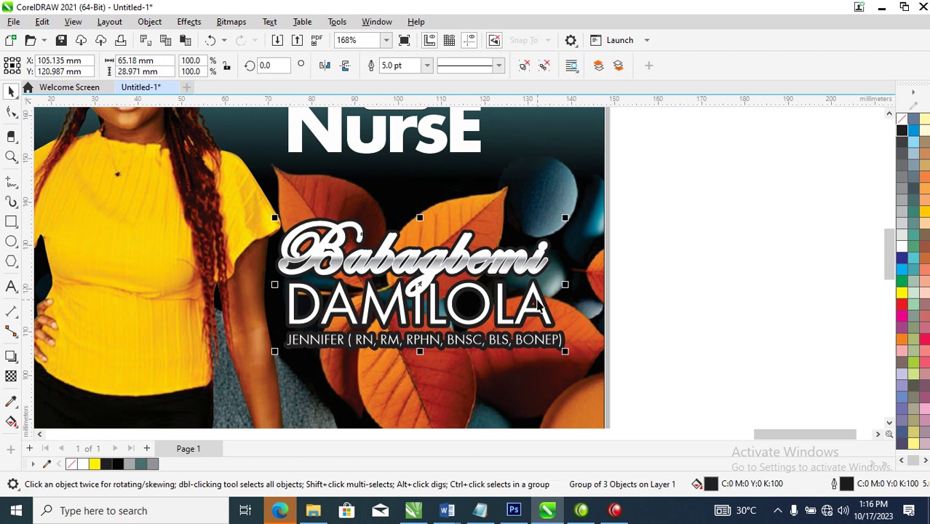
key("F12")
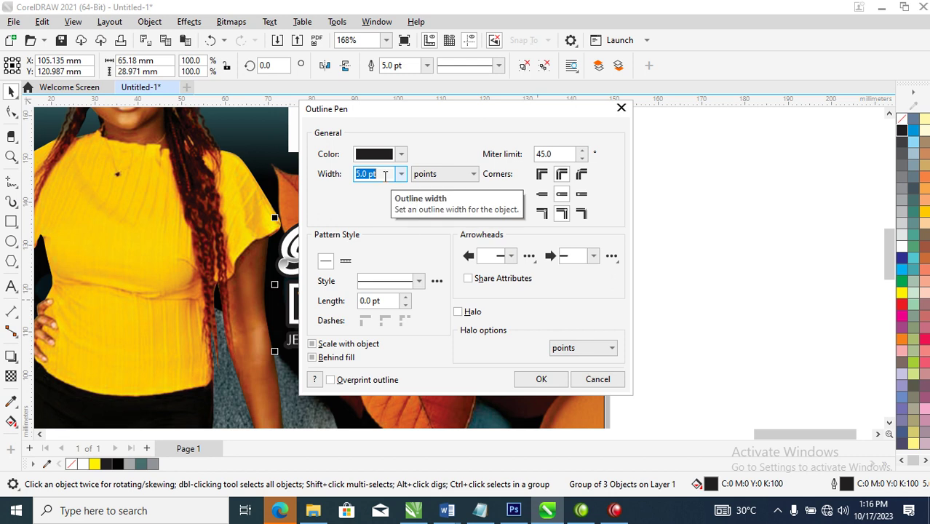
type("12")
key("Return")
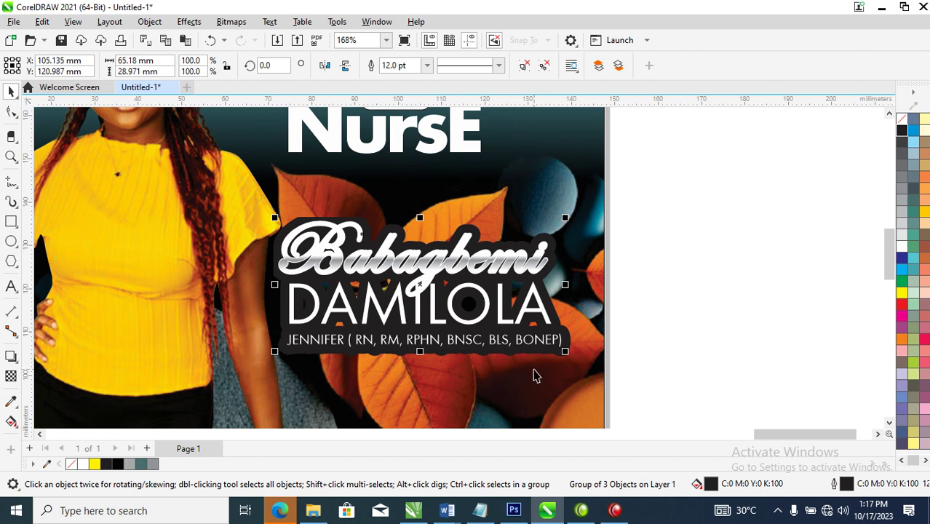
Step: Convert the black backing group to a 300 dpi CMYK bitmap with anti-aliasing and a transparent background
key("alt+b")
key("Return")
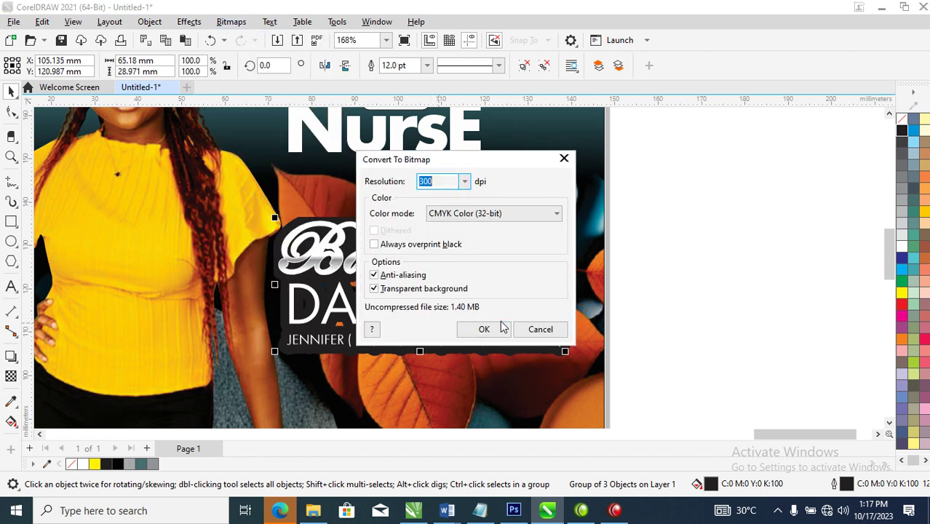
left_click(500, 329)
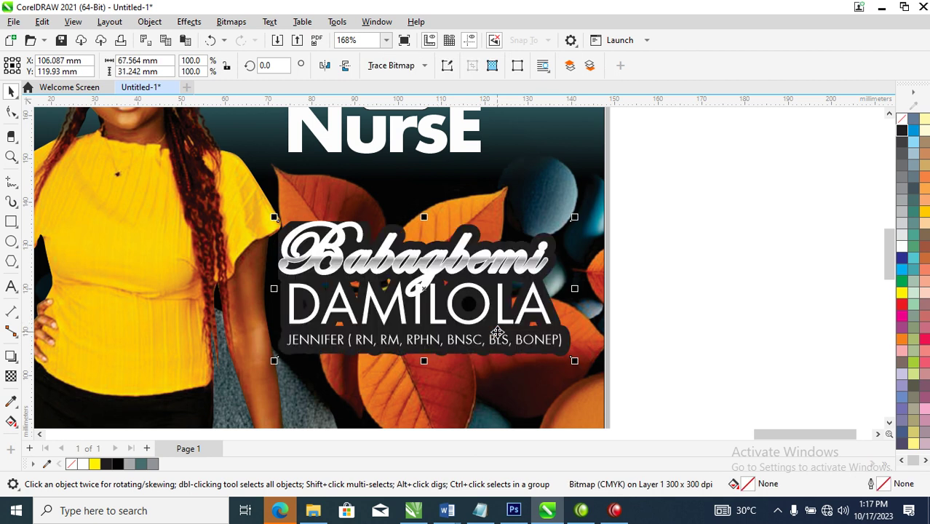
Step: Apply a Gaussian Blur with a radius of 41.2 pixels to the black backing bitmap
left_click(149, 21)
left_click(150, 23)
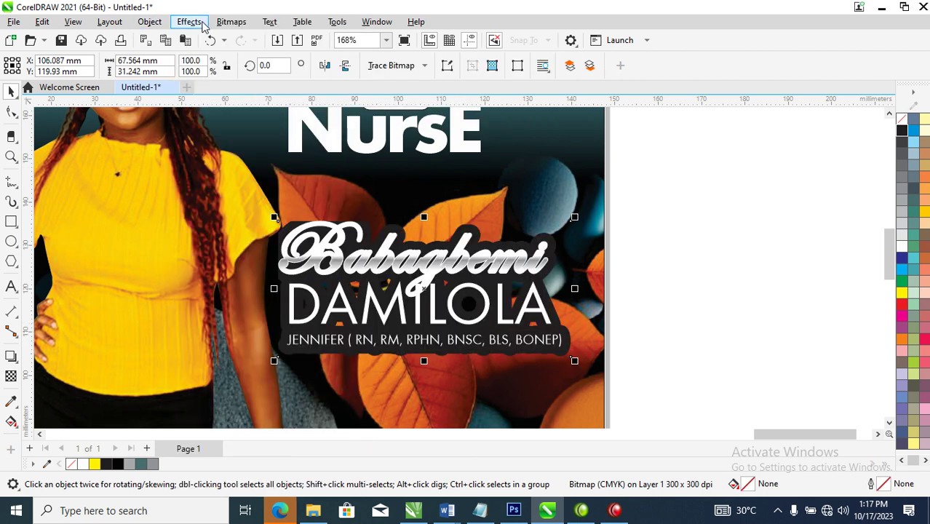
left_click(149, 23)
left_click(150, 24)
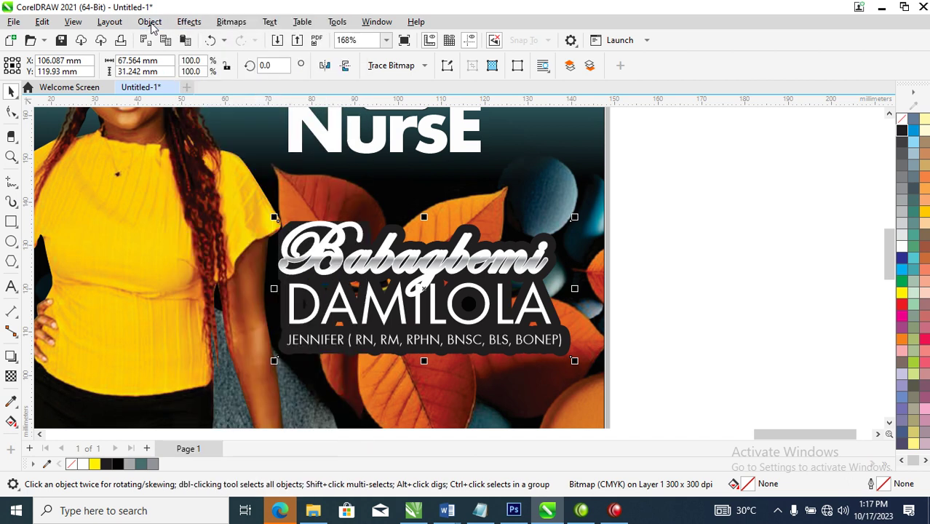
left_click(188, 22)
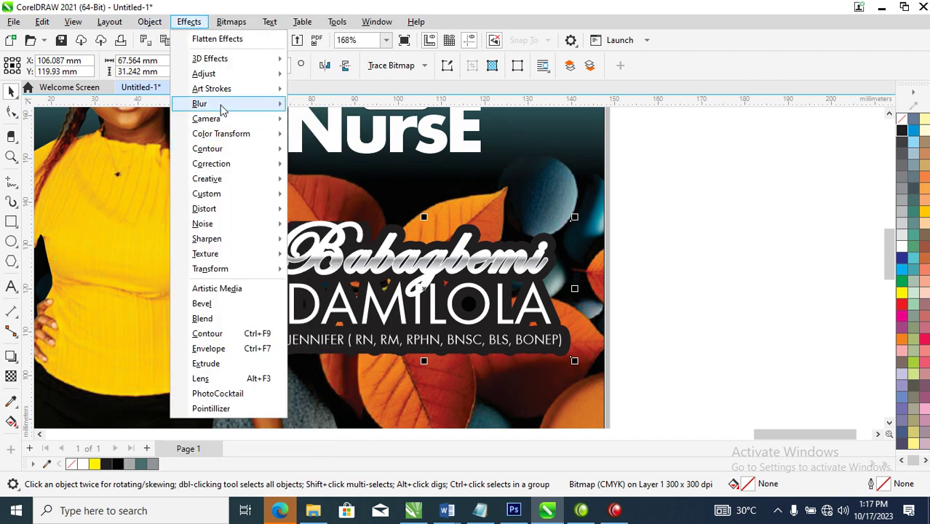
mouse_move(222, 105)
left_click(350, 136)
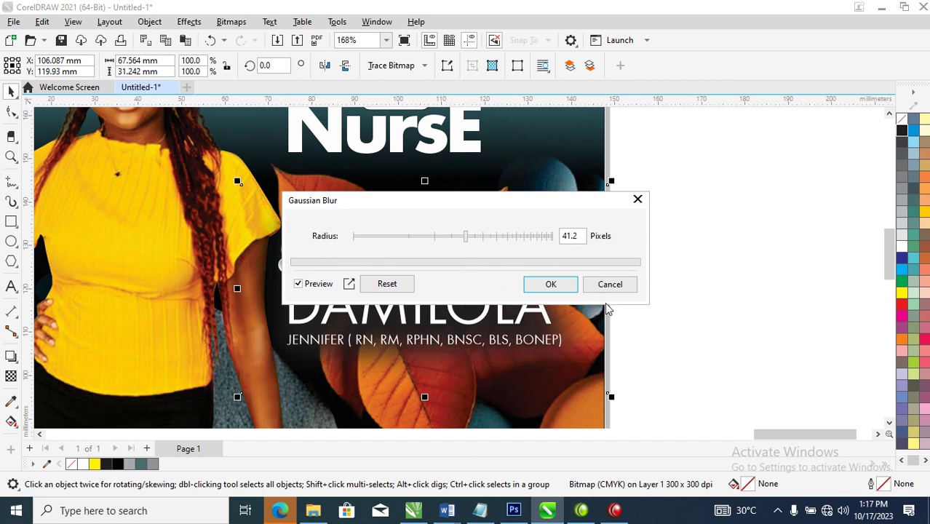
left_click(550, 285)
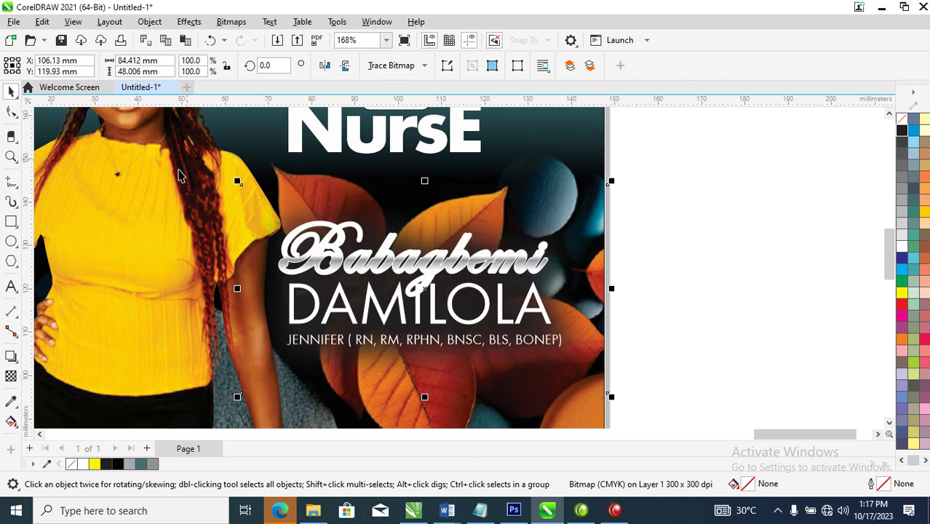
Step: Darken the blurred backing bitmap with a steep CMYK Tone Curve, raising a curve point to X 0, Y 239
left_click(188, 21)
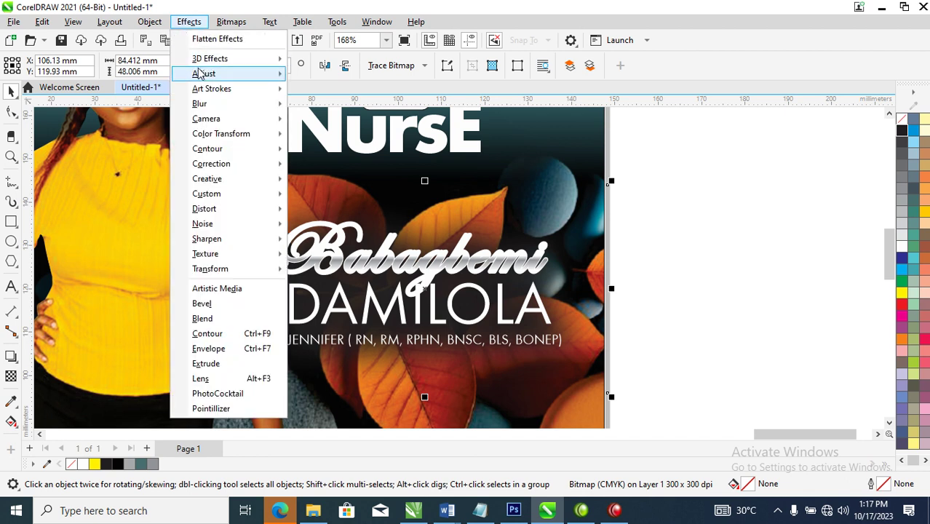
mouse_move(203, 75)
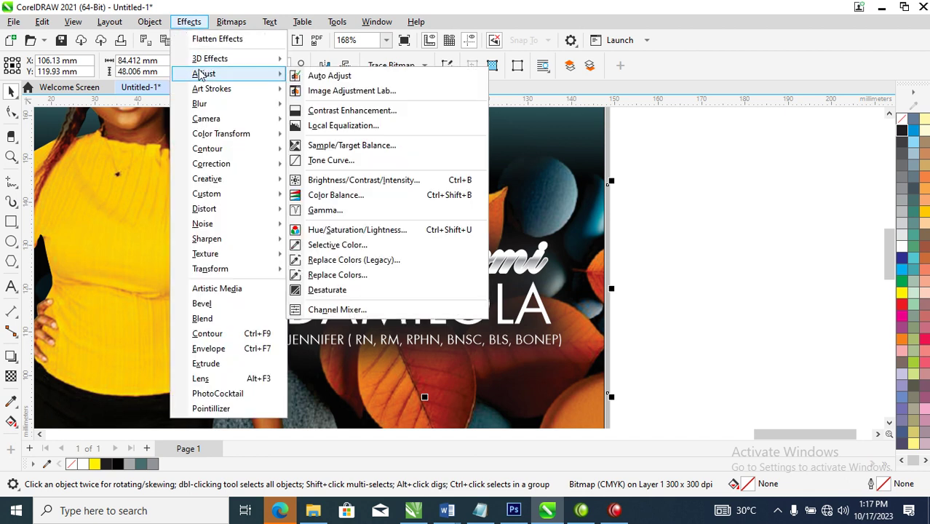
left_click(332, 160)
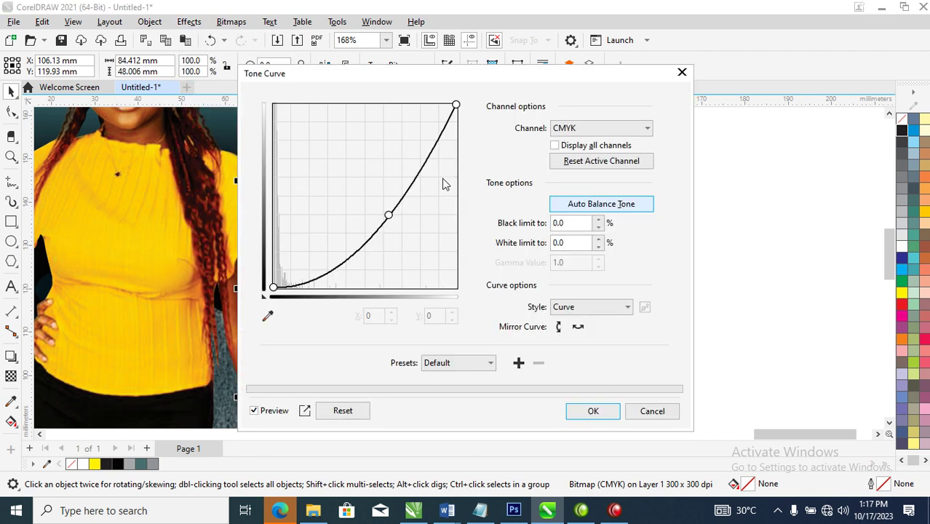
left_click_drag(433, 79, 746, 42)
left_click_drag(706, 172, 593, 69)
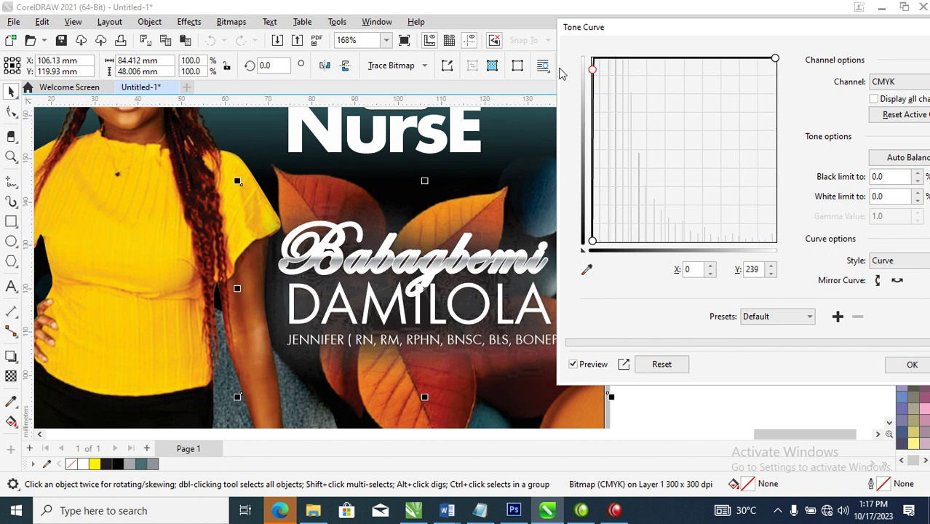
left_click(911, 365)
scroll(521, 281, "down", 4)
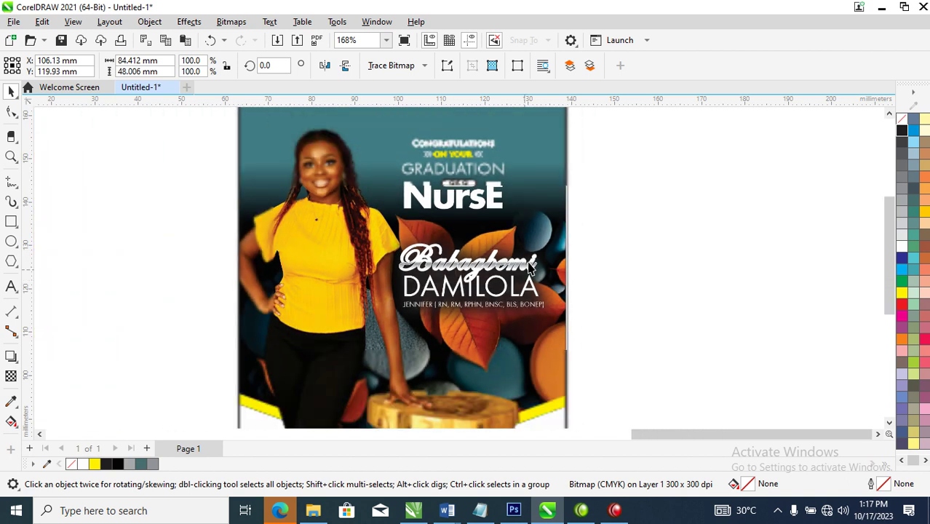
Step: Scale the name lettering and its blurred shadow down proportionally about their centre to about 74.8 mm wide
left_click_drag(258, 170, 640, 376)
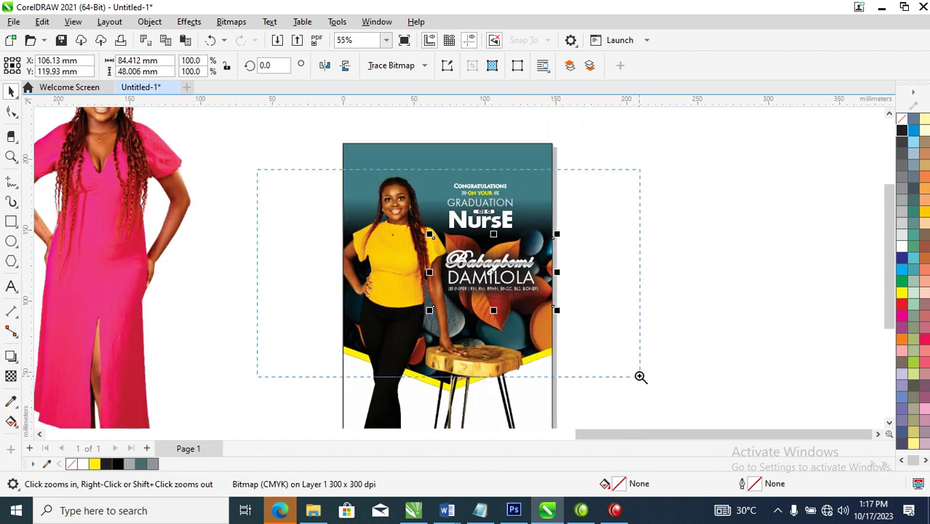
left_click_drag(678, 190, 374, 333)
left_click_drag(628, 213, 616, 218)
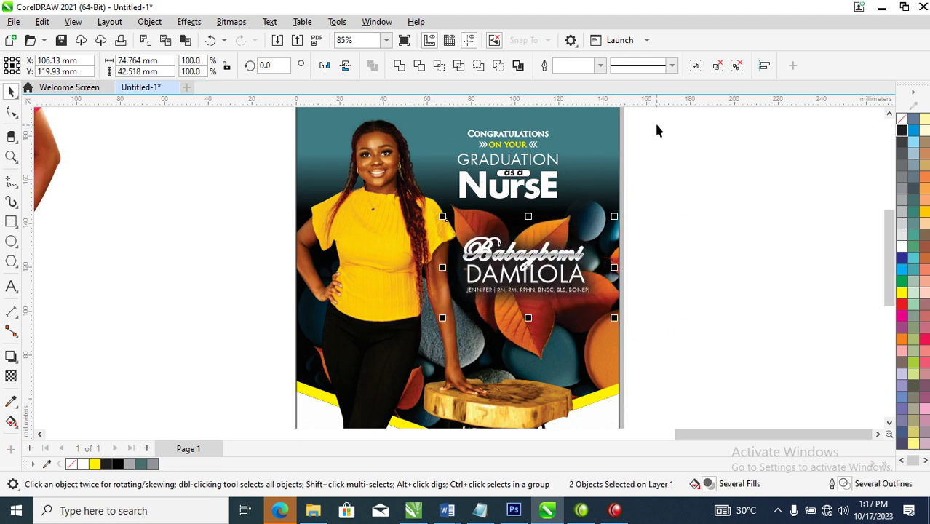
Step: Move the congratulations title block closer above the name, centred at about X 103.8 mm, Y 161.4 mm
left_click(514, 190)
left_click_drag(546, 191, 561, 209)
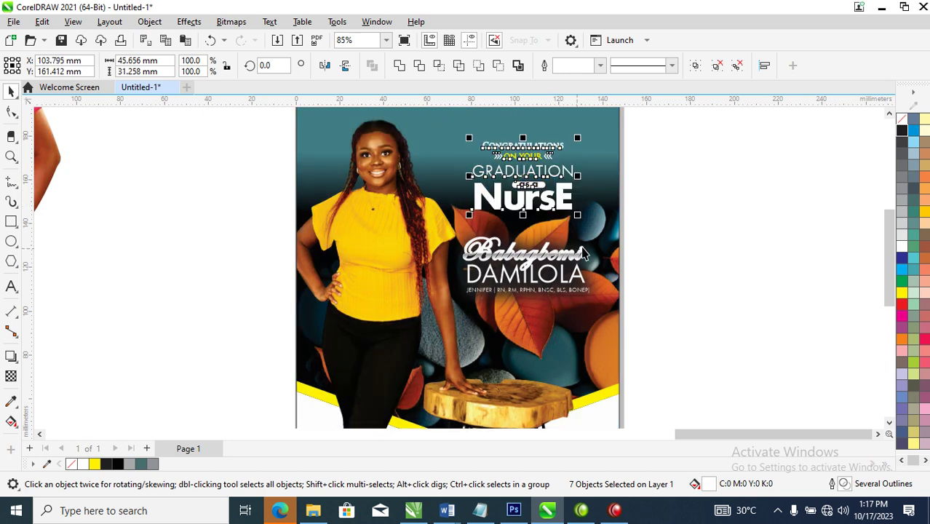
left_click(720, 192)
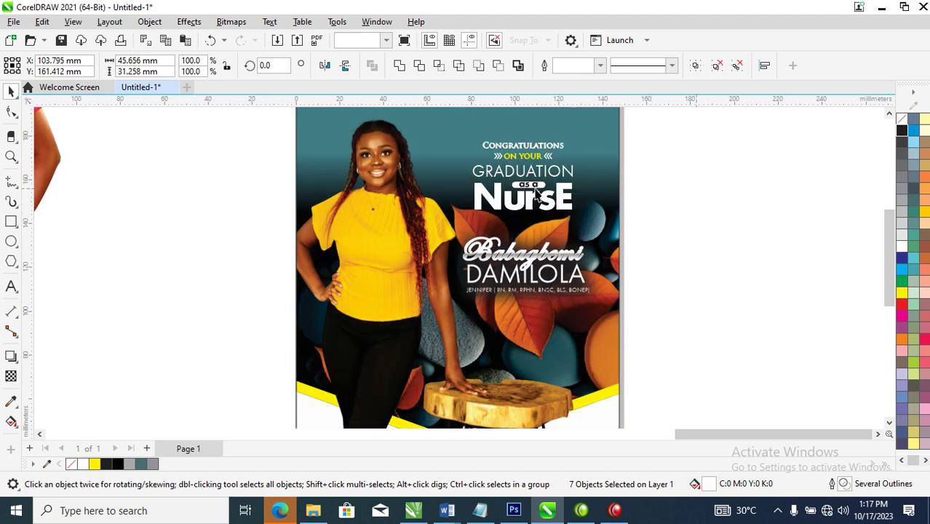
Step: Fill the NursE title text with yellow (C:0 M:0 Y:100 K:0)
scroll(476, 167, "down", 2)
key("F2")
left_click_drag(315, 125, 737, 275)
key("space")
left_click(472, 230)
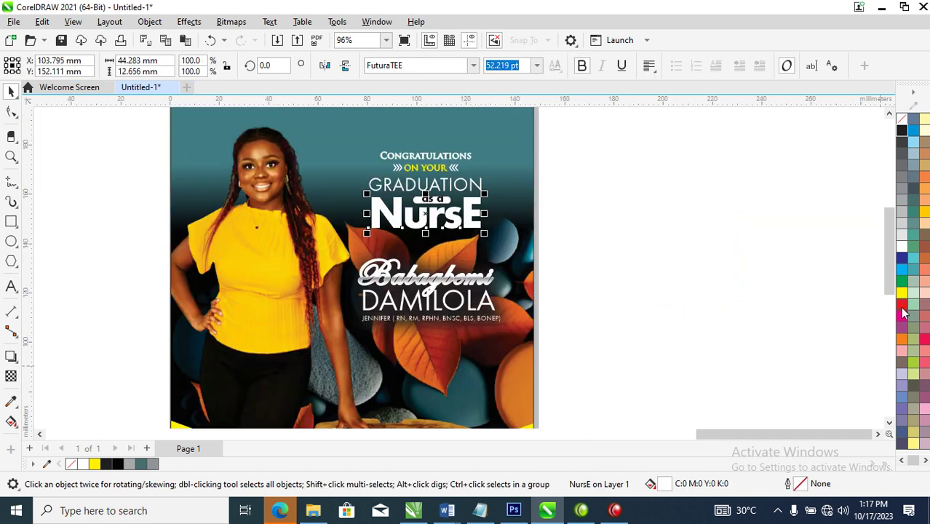
left_click(902, 294)
scroll(494, 274, "down", 4)
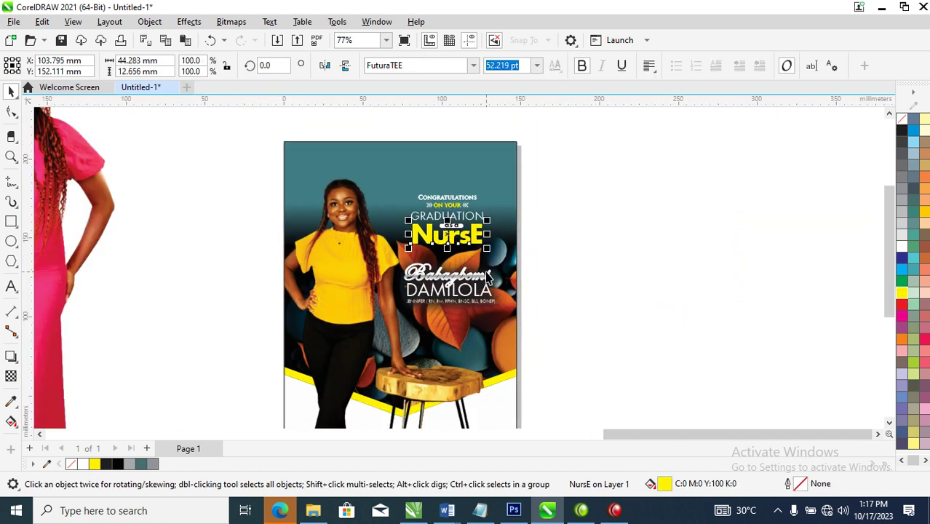
Step: Move the title block and name lettering with its shadow up together, centred at about Y 157.7 mm
key("space")
left_click_drag(317, 156, 502, 419)
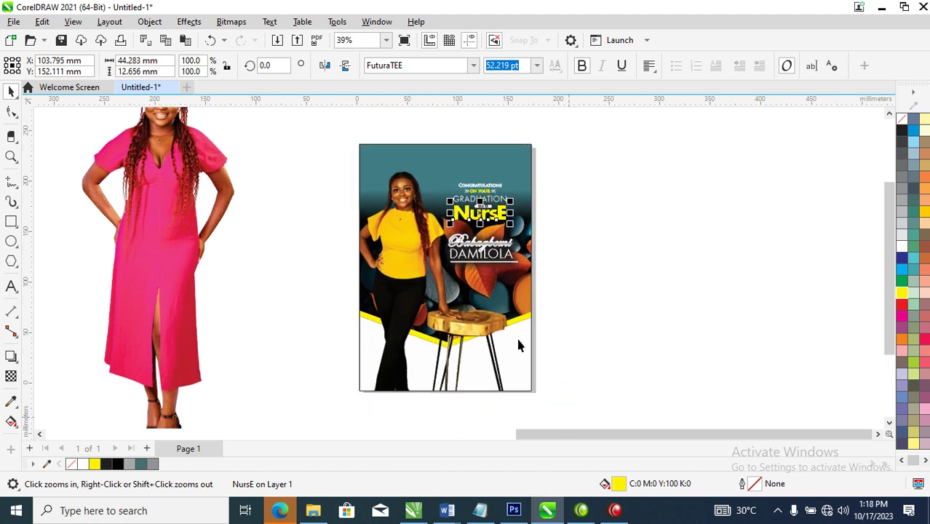
left_click_drag(562, 152, 399, 290)
mouse_move(501, 206)
left_mouse_down()
mouse_move(495, 221)
mouse_move(494, 192)
left_mouse_up()
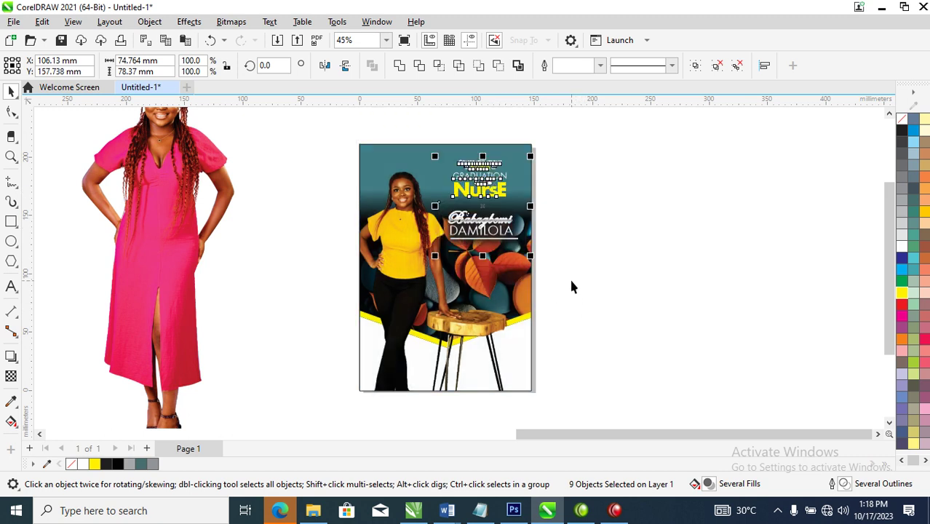
left_click(636, 230)
Step: Mirror a copy of the flyer's background frame onto the page's left side and move the pink-dress photo farther away from it
scroll(391, 235, "down", 3)
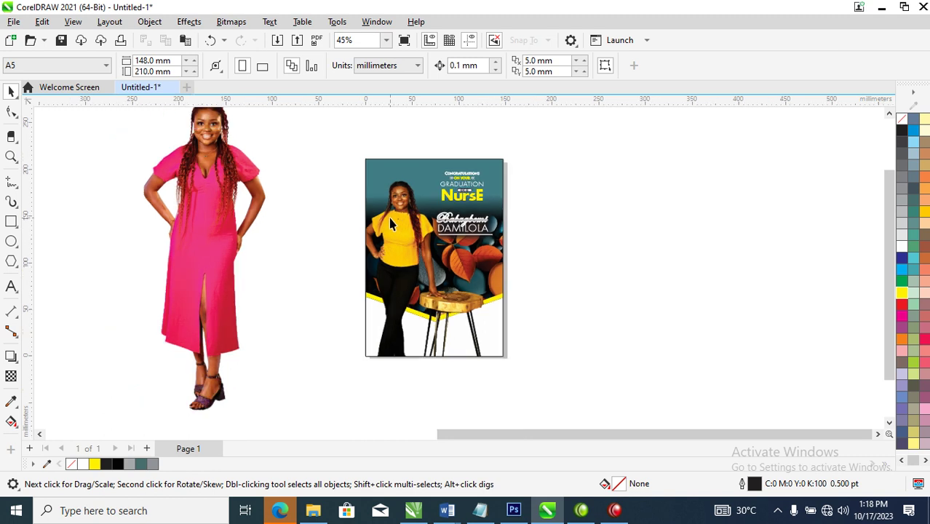
key("z")
left_click_drag(197, 133, 528, 337)
key("space")
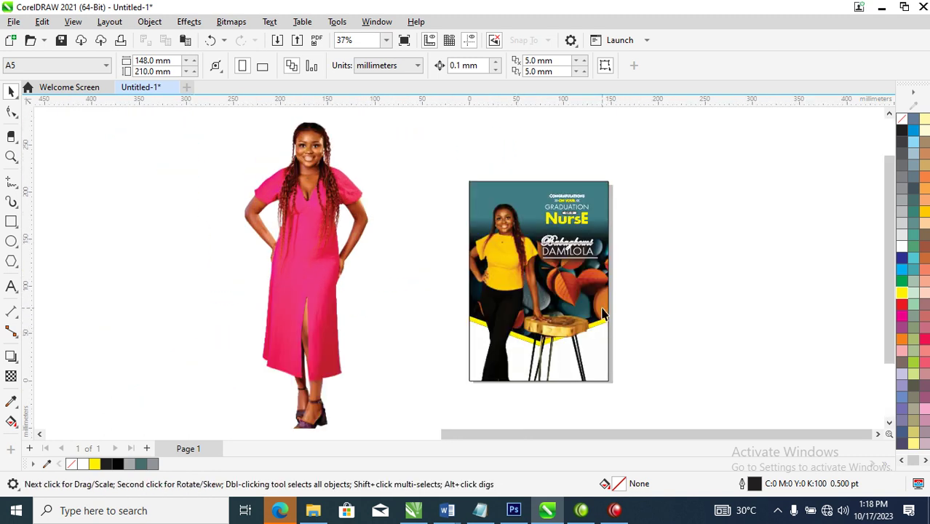
left_click(602, 312)
left_click_drag(615, 287, 327, 281)
left_click_drag(314, 151, 104, 182)
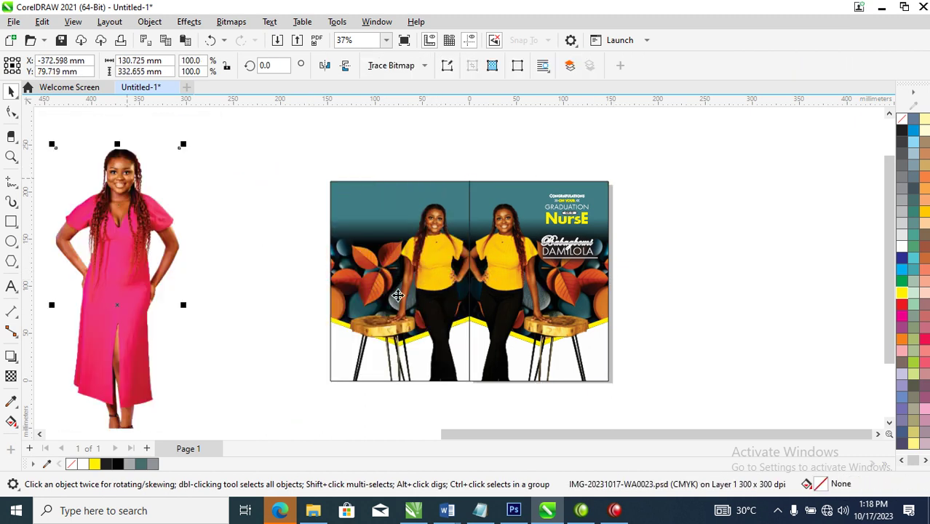
Step: Extract the mirrored frame's PowerClip contents and move them to the empty area right of the flyer
right_click(424, 249)
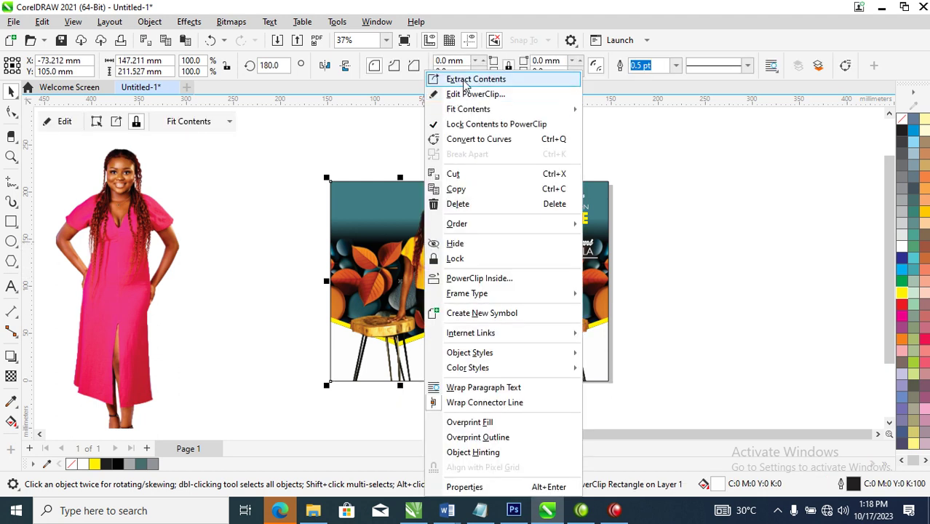
left_click(432, 77)
left_click_drag(407, 270, 765, 240)
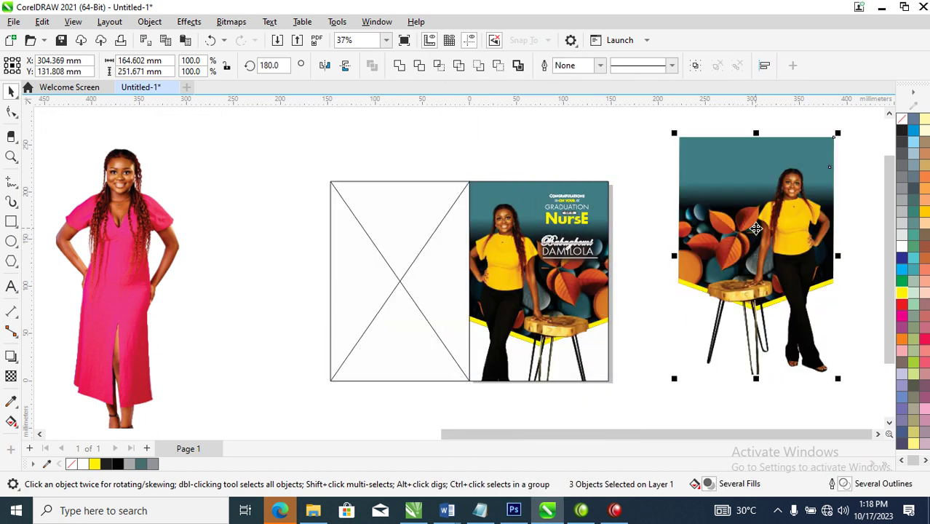
left_click(636, 175)
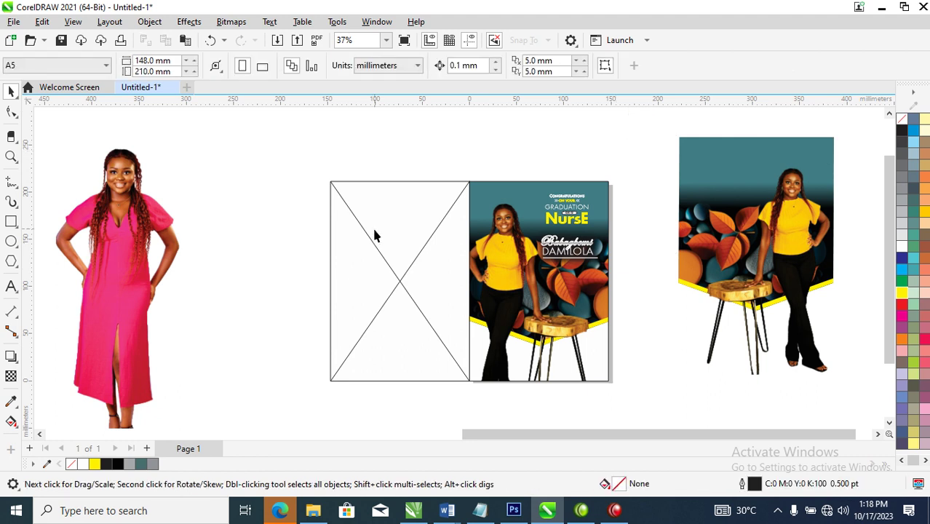
Step: Copy the extracted teal panel's fill and outline to the empty frame, and set its frame type to None
left_click(417, 238)
left_click_drag(711, 149, 363, 211)
left_click(449, 285)
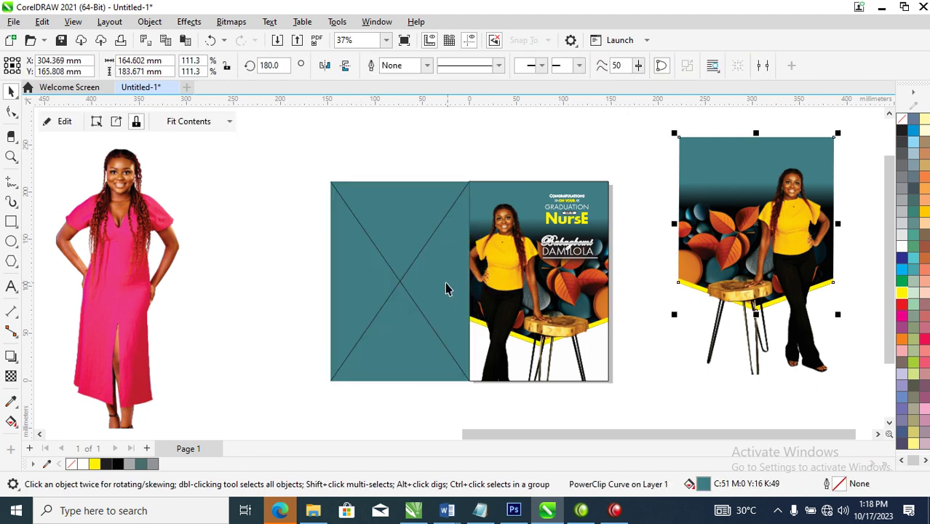
right_click(380, 240)
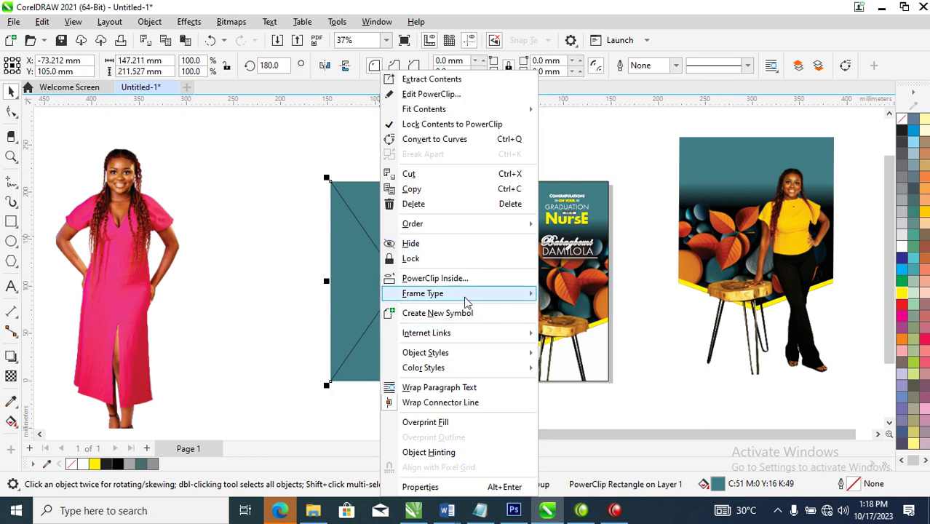
mouse_move(473, 301)
left_click(584, 333)
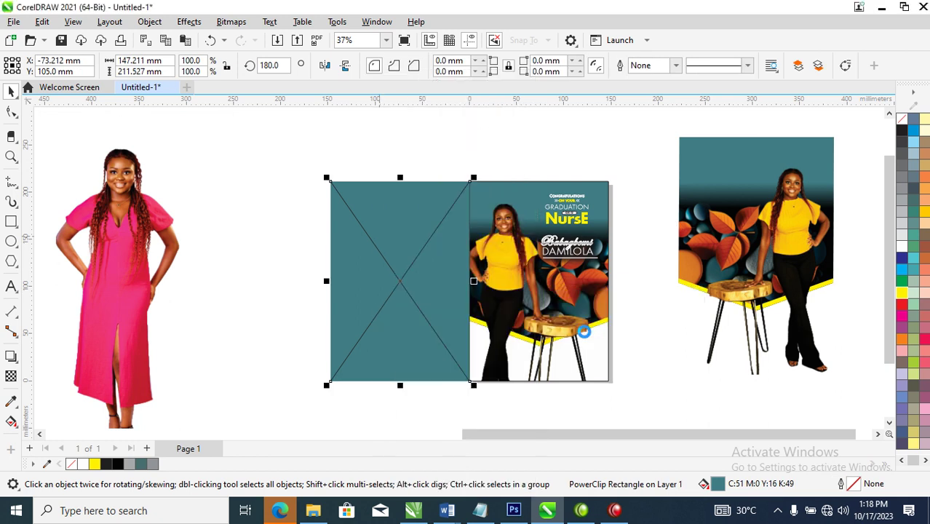
Step: Draw a five-sided polygon about 132 mm wide over the teal back panel
scroll(584, 333, "down", 3)
key("z")
left_click_drag(402, 212, 630, 340)
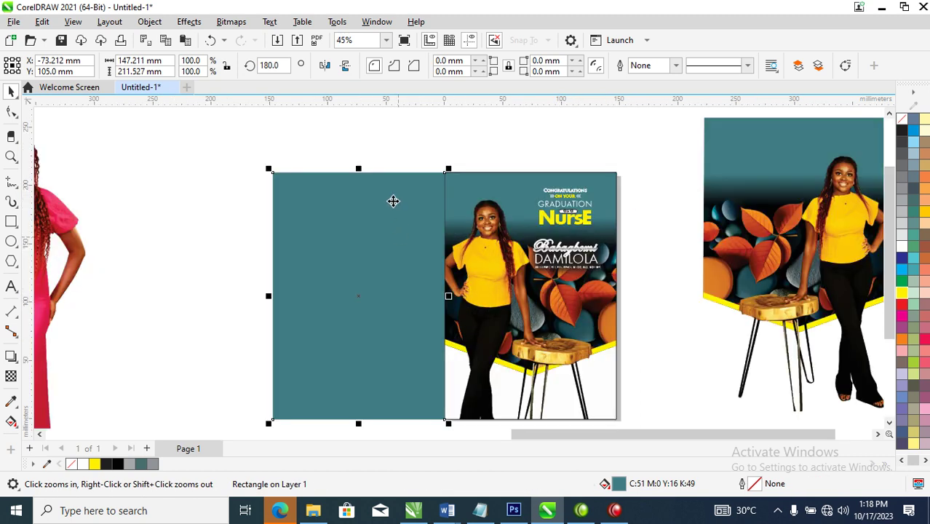
key("space")
left_click(425, 224)
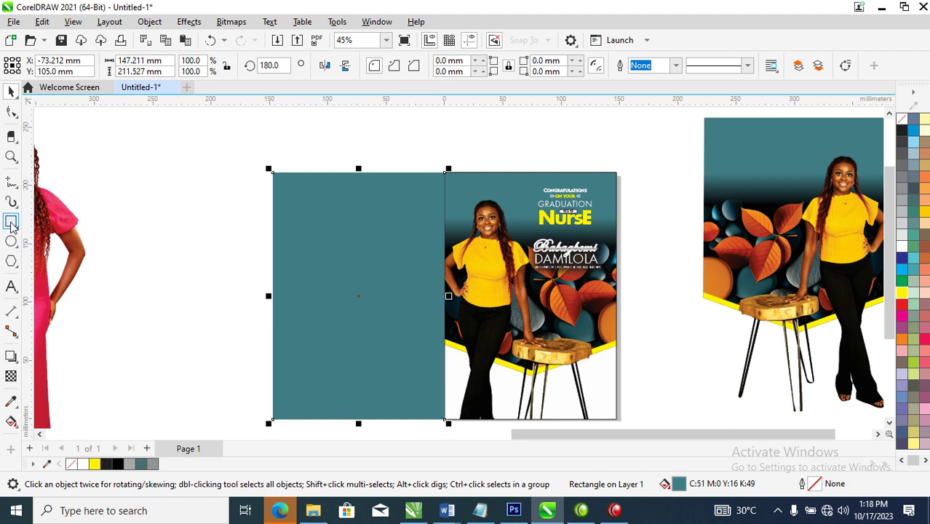
left_click(10, 260)
mouse_move(318, 224)
left_mouse_down()
mouse_move(349, 270)
mouse_move(416, 321)
mouse_move(360, 285)
left_mouse_up()
key("space")
left_click_drag(305, 220, 341, 273)
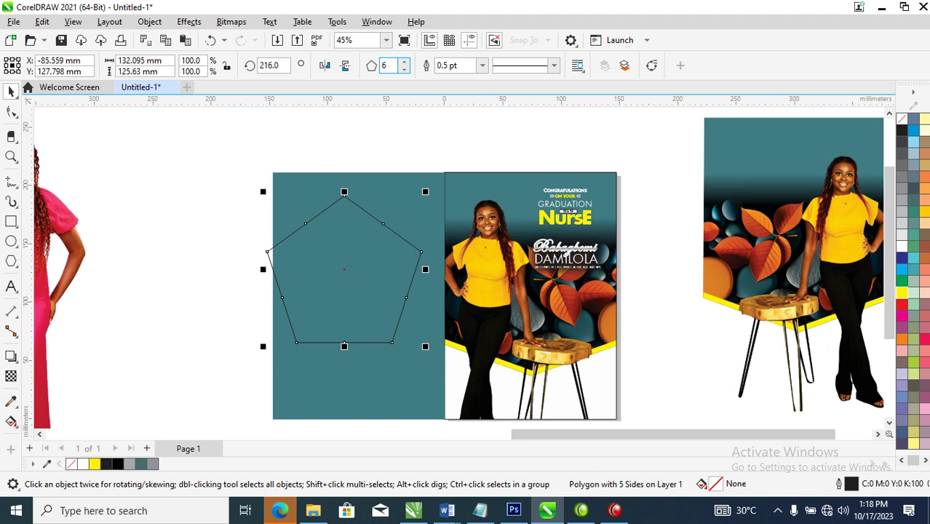
Step: Set the polygon to 6 sides and its rotation angle to 180 degrees
left_click(383, 65)
type("6")
key("Return")
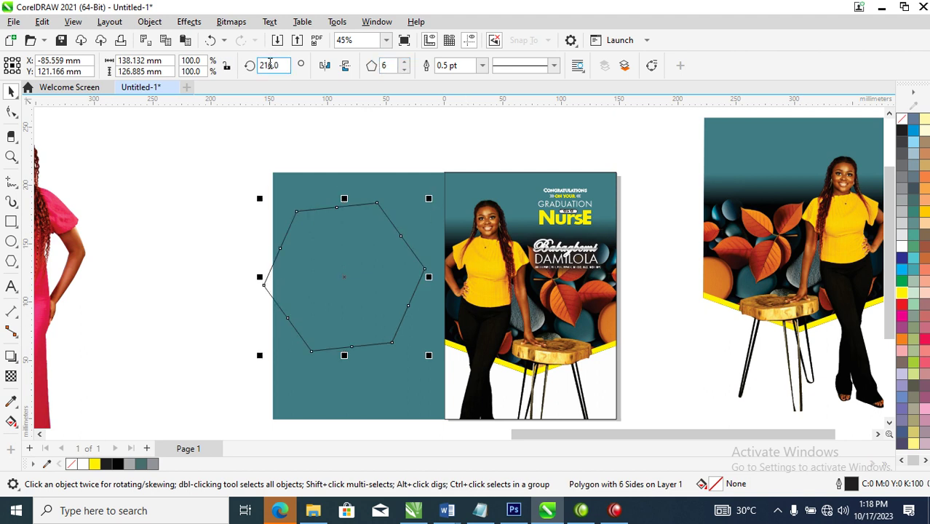
left_click(287, 65)
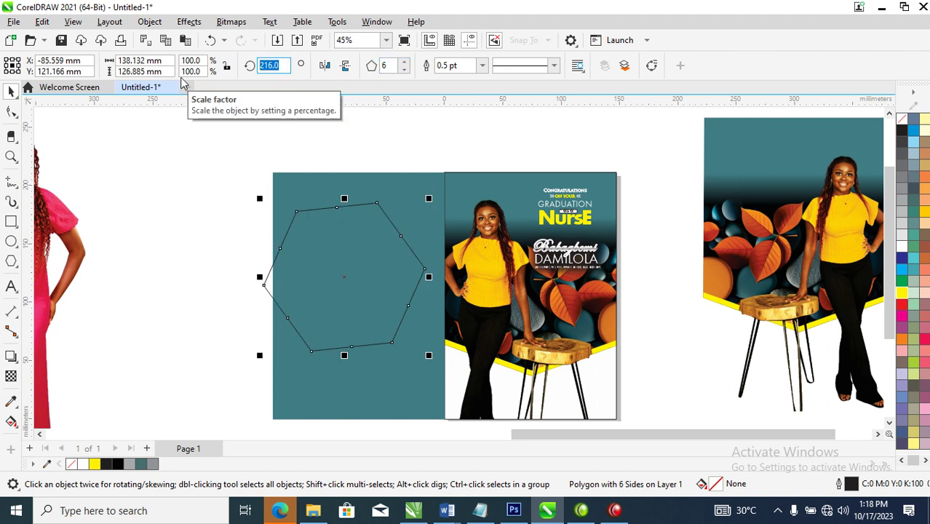
type("180")
key("Return")
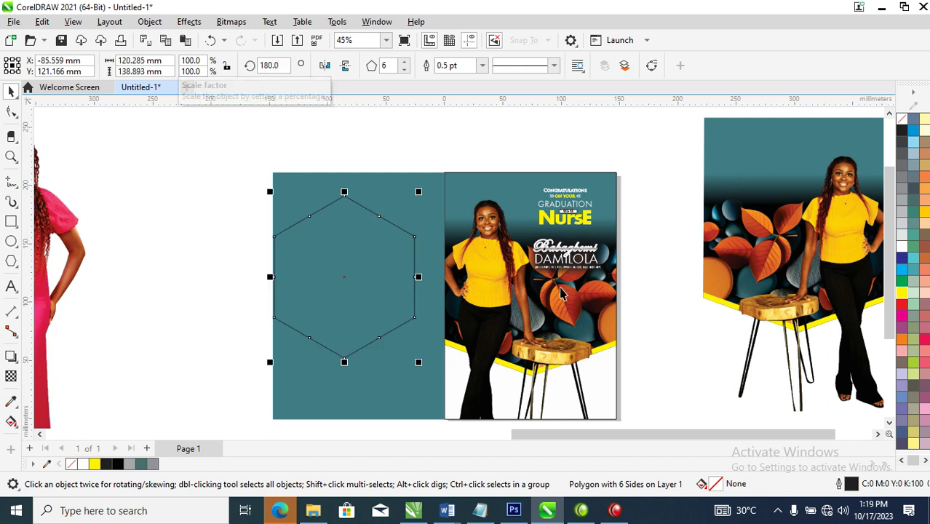
Step: Fill the hexagon with white and align its centre horizontally and vertically with the teal panel
left_click(901, 248)
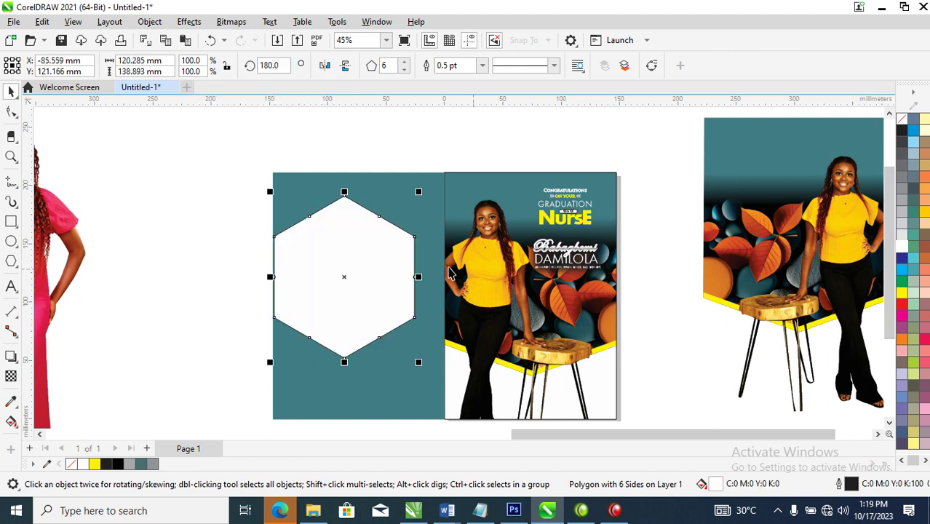
key("y")
key("space")
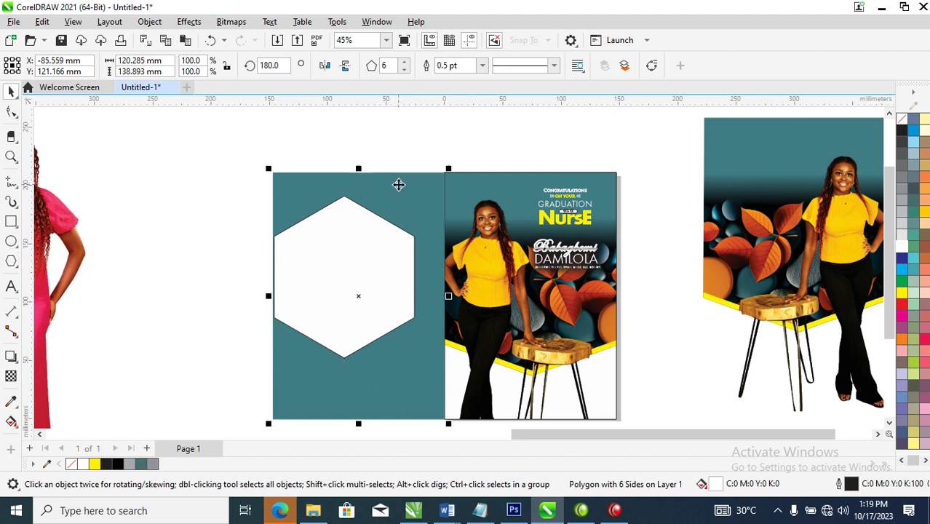
left_click(398, 184, "shift")
key("e")
key("c")
Step: Remove the outline from the white hexagon
left_click(464, 122)
left_click(382, 295)
right_click(901, 122)
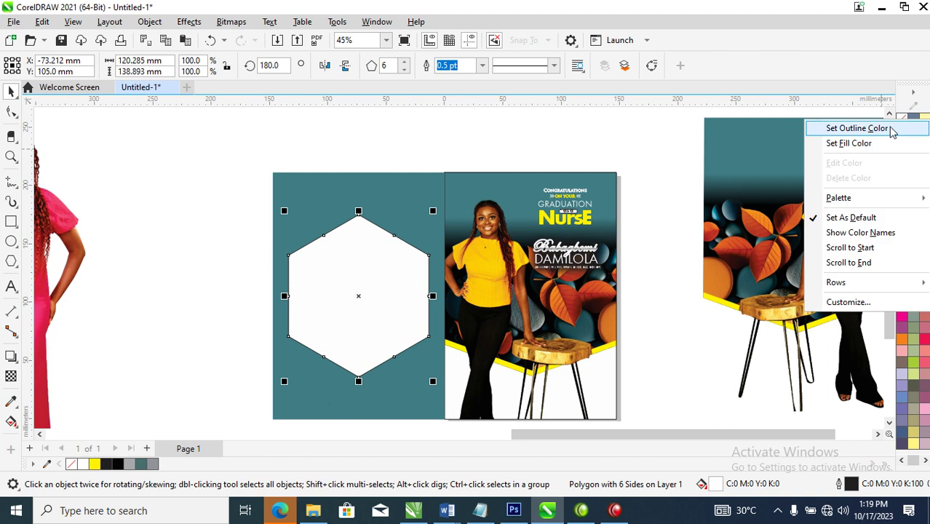
left_click(876, 130)
Step: Make a smaller concentric copy of the white hexagon and apply uniform transparency of 50 to the outer one
mouse_move(433, 211)
left_mouse_down()
mouse_move(428, 232)
mouse_move(434, 210)
left_mouse_up()
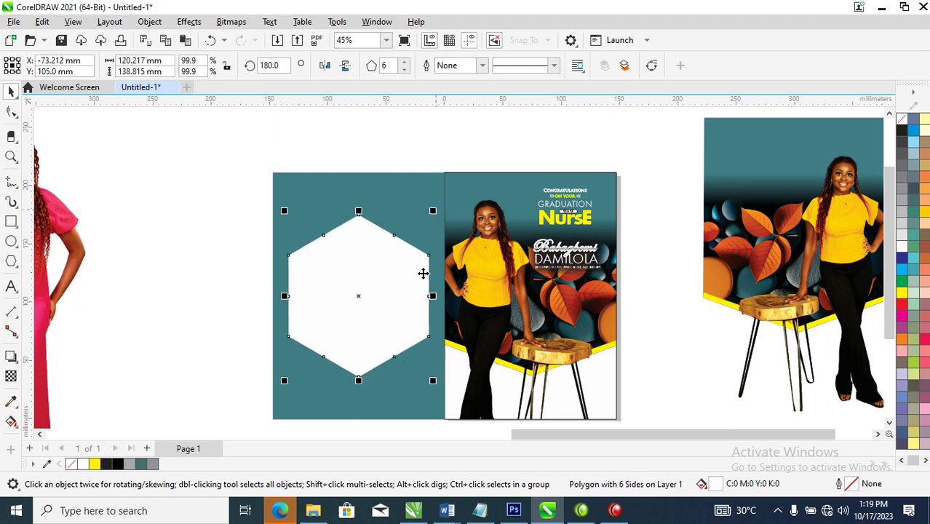
left_click(11, 376)
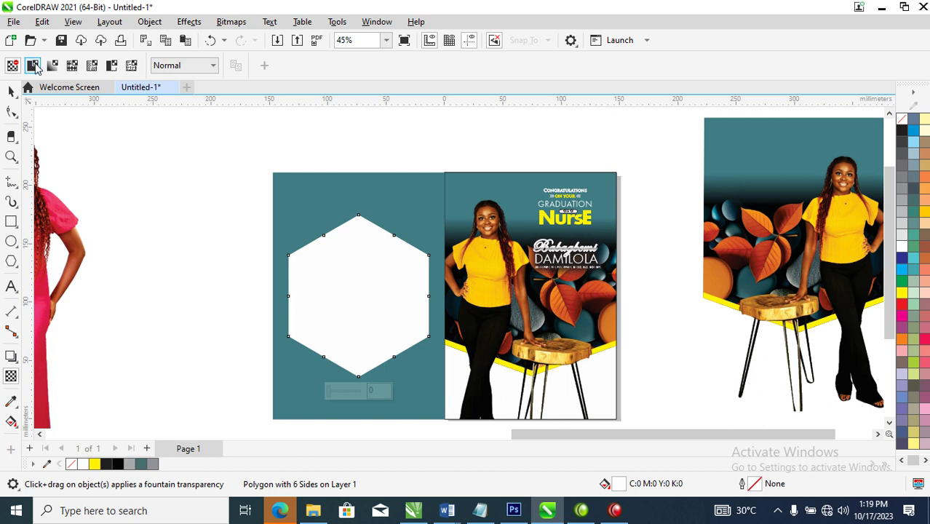
left_click(32, 65)
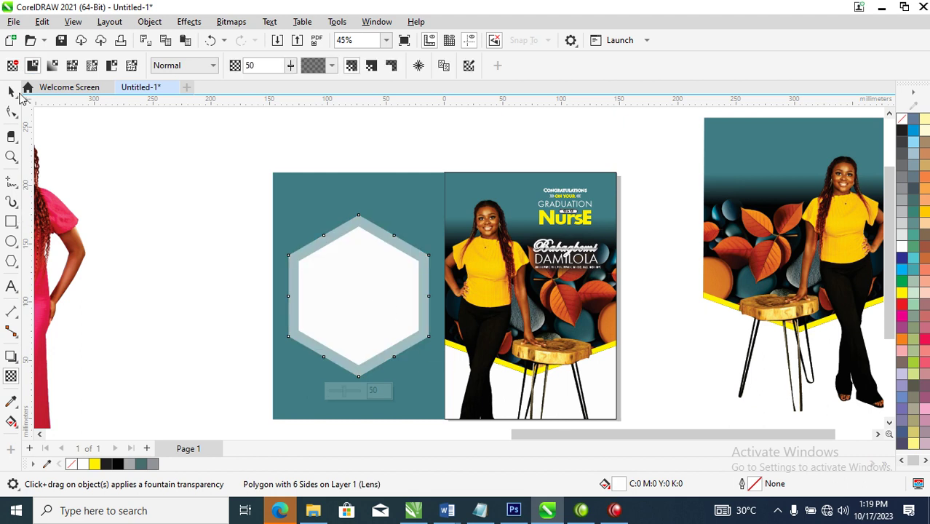
left_click(12, 91)
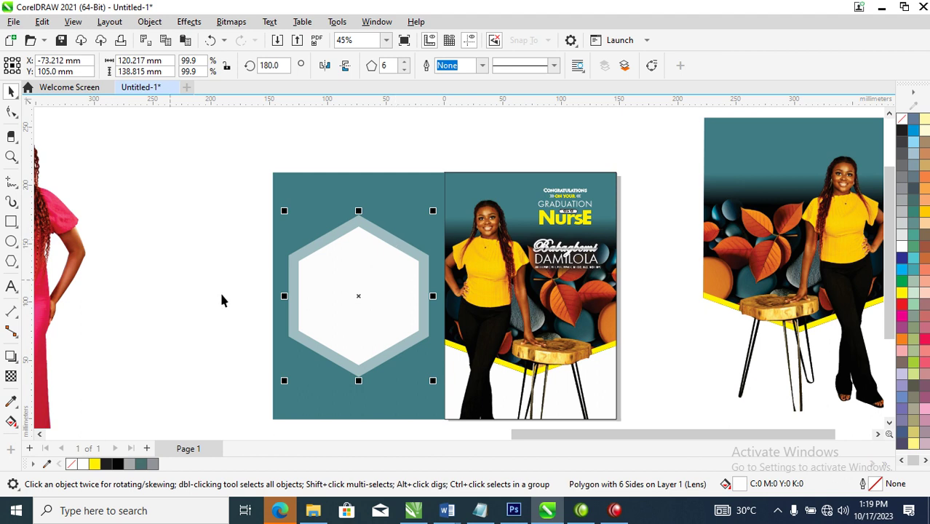
Step: Cut the Appreciation heading and gratitude message from the Word document and switch back to CorelDRAW
left_click(454, 513)
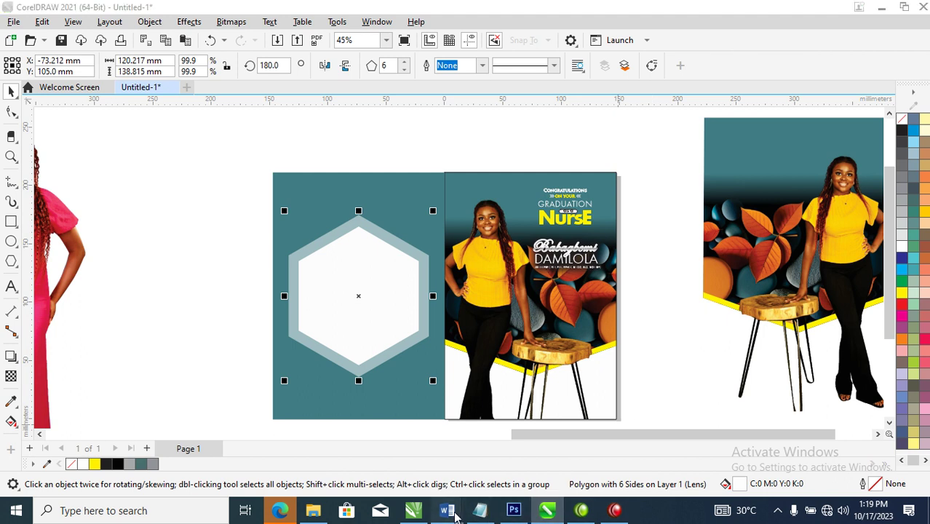
left_click(888, 487)
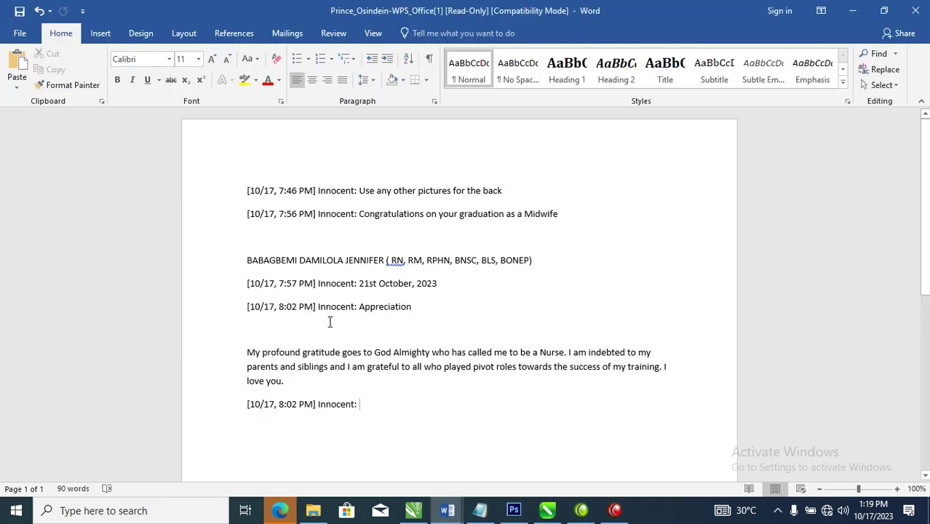
left_click_drag(357, 307, 409, 396)
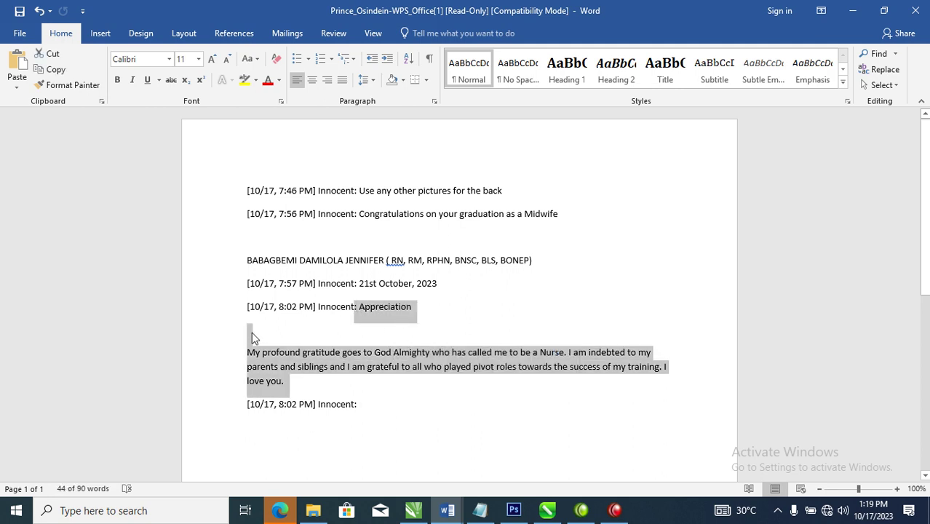
key("ctrl+x")
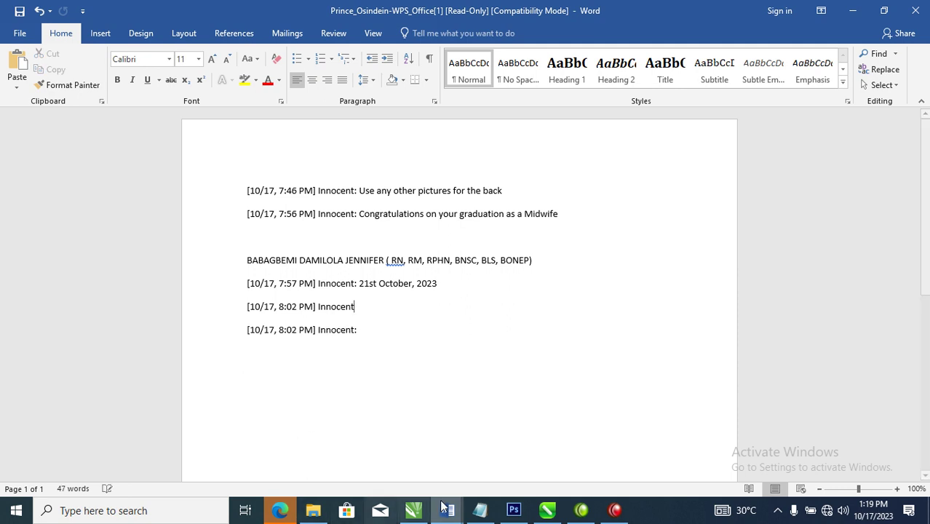
left_click(548, 511)
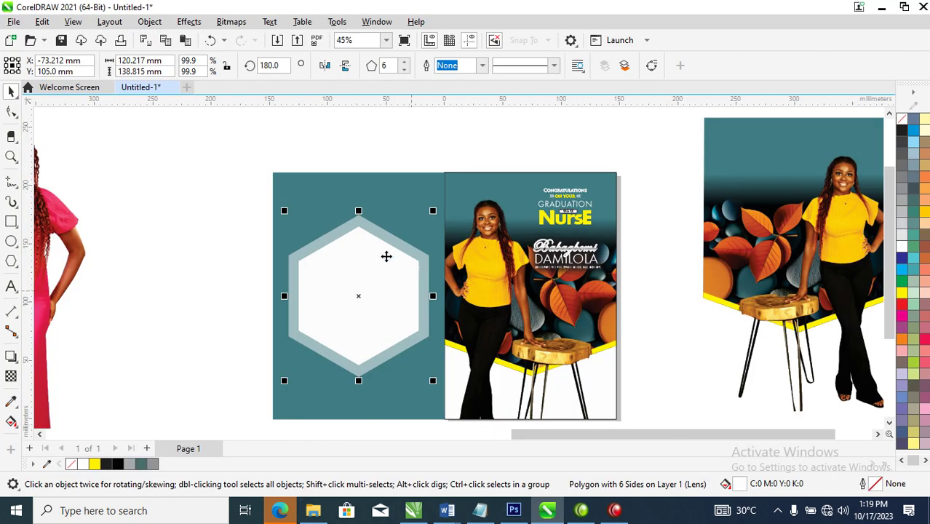
Step: Draw a paragraph text frame about 70 by 64 mm inside the inner hexagon and paste the appreciation text, maintaining fonts and formatting
key("z")
left_click_drag(240, 155, 660, 407)
scroll(382, 280, "up", 1)
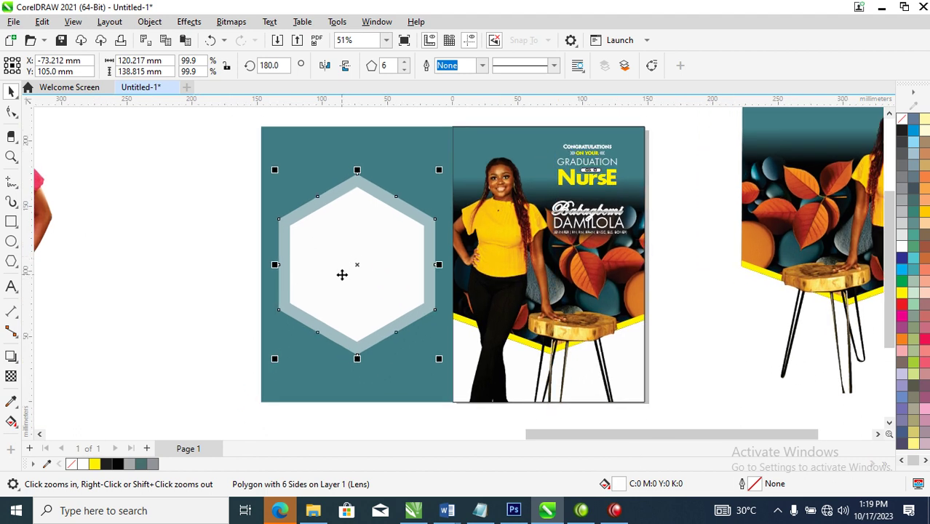
left_click(12, 287)
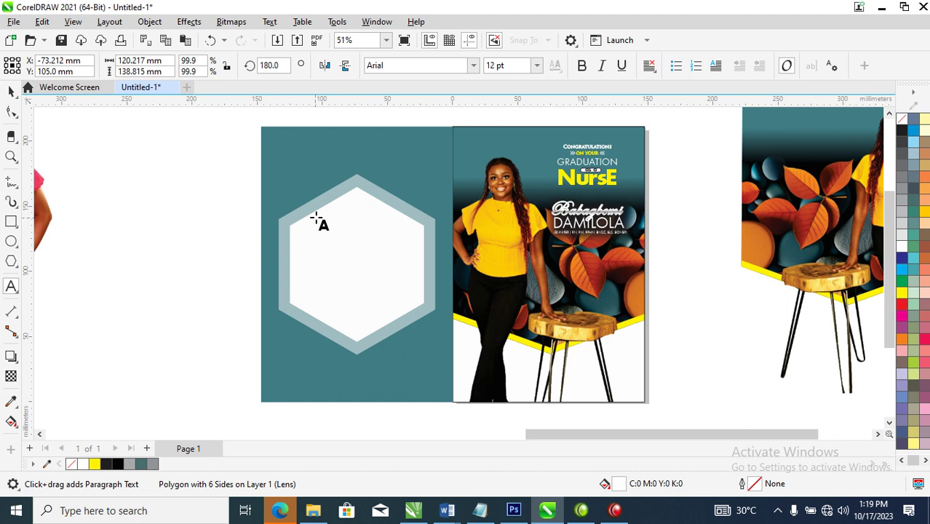
left_click_drag(310, 222, 401, 305)
key("ctrl+v")
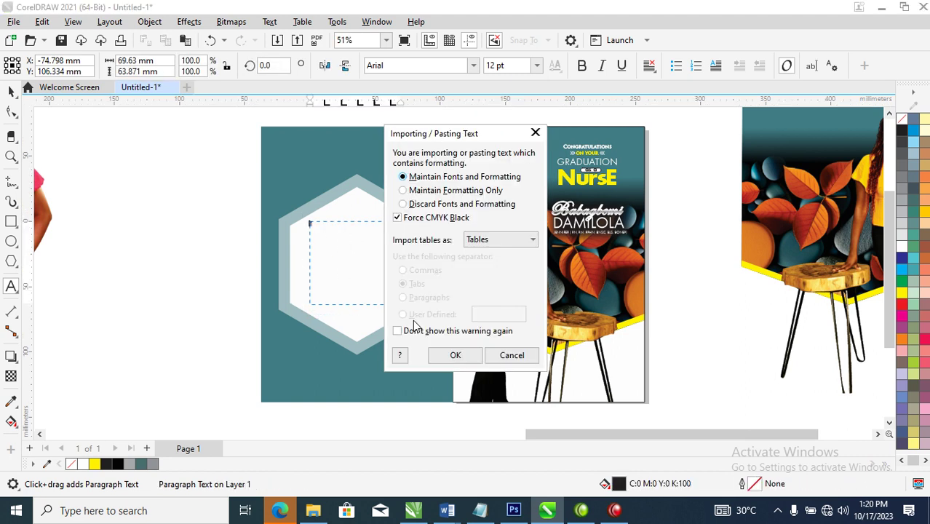
left_click(454, 355)
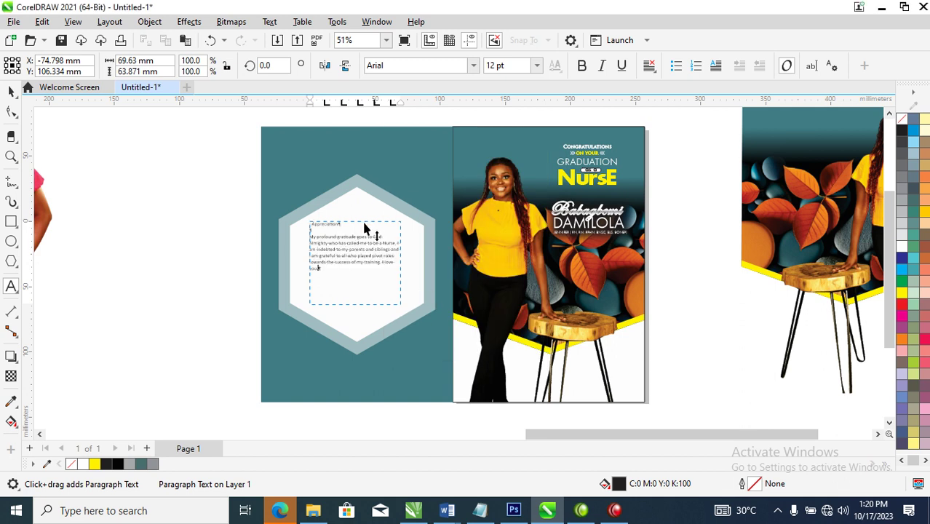
Step: Set the pasted appreciation text in the FuturaTEE font and centre its alignment
key("ctrl+space")
left_click(473, 66)
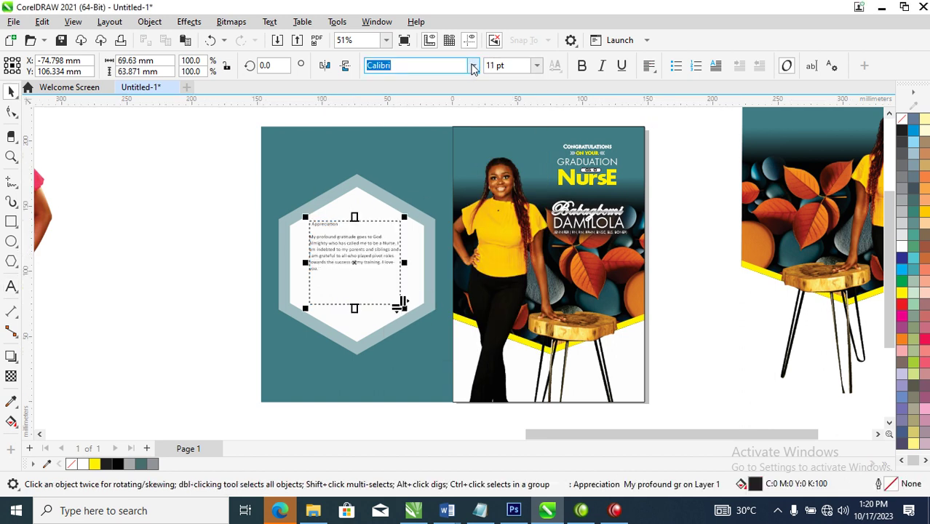
left_click(423, 125)
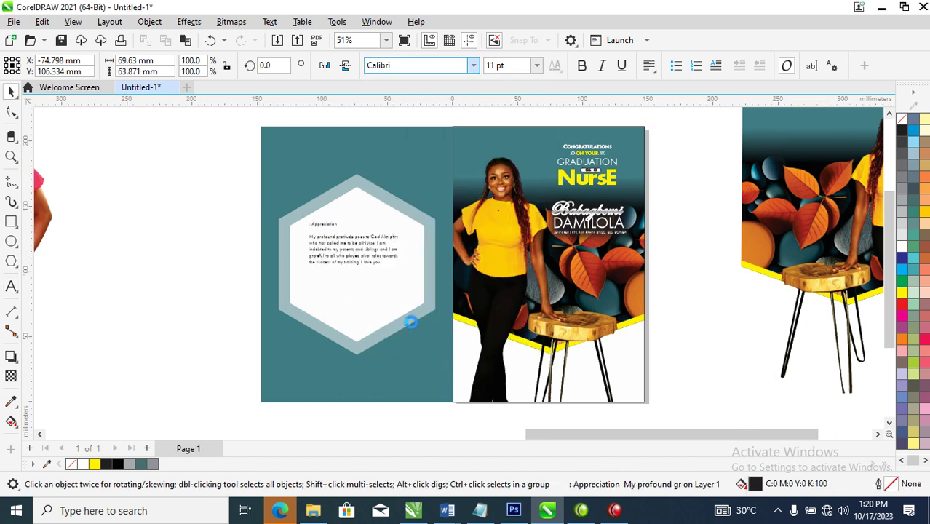
left_click(649, 66)
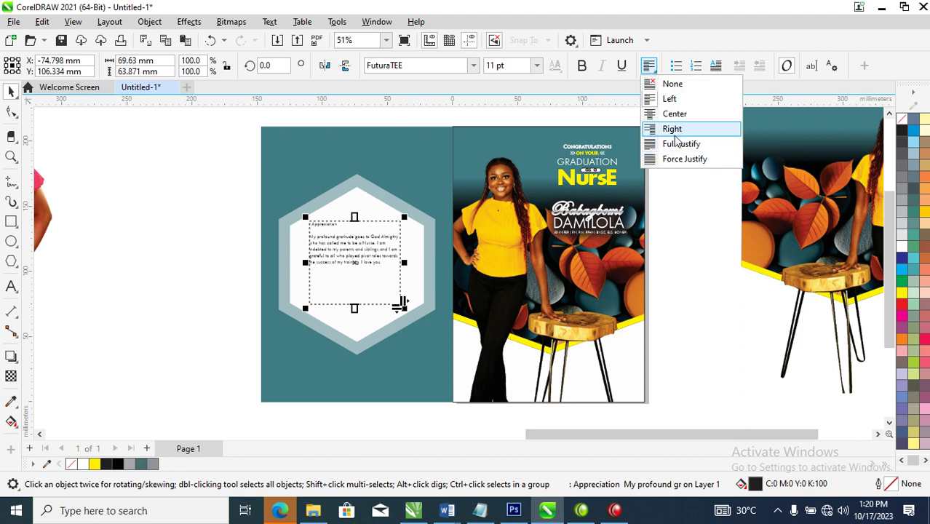
left_click(677, 129)
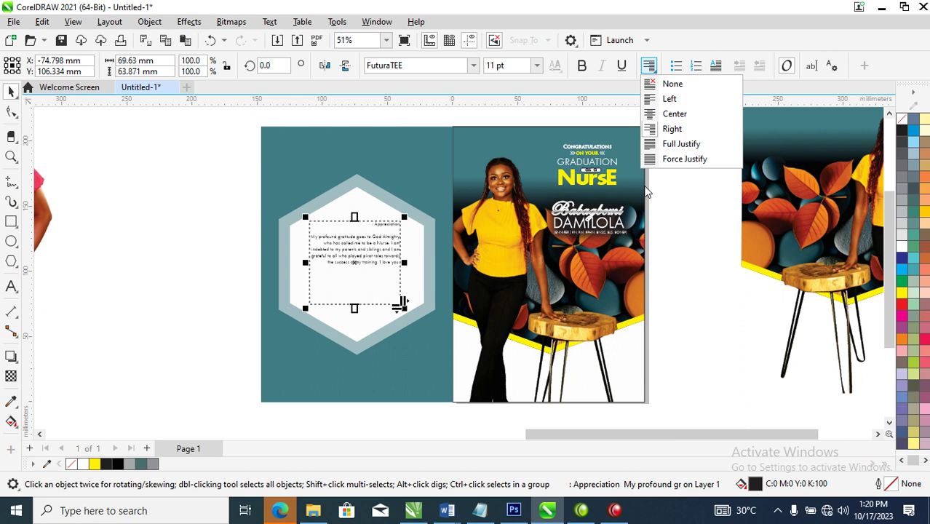
left_click(670, 114)
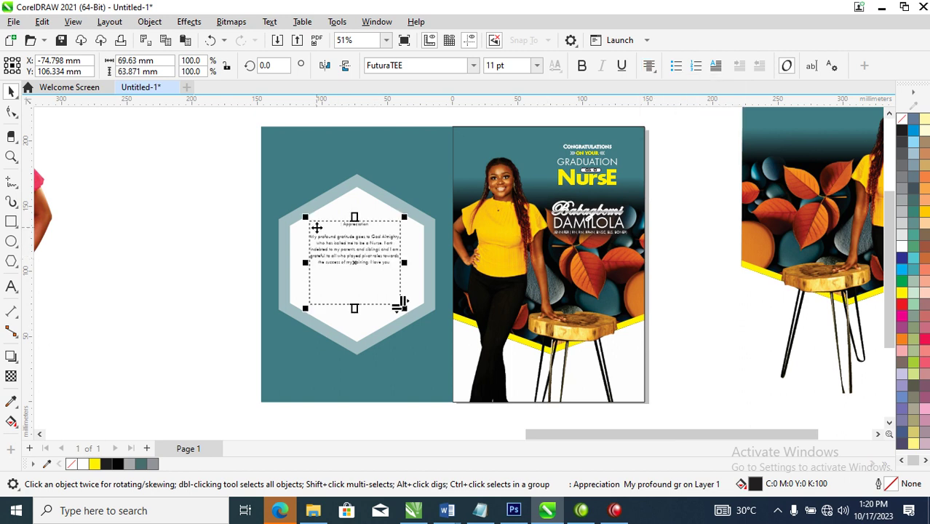
Step: Move the appreciation text frame lower inside the hexagon to leave space above it for a heading
key("z")
left_click_drag(230, 179, 687, 371)
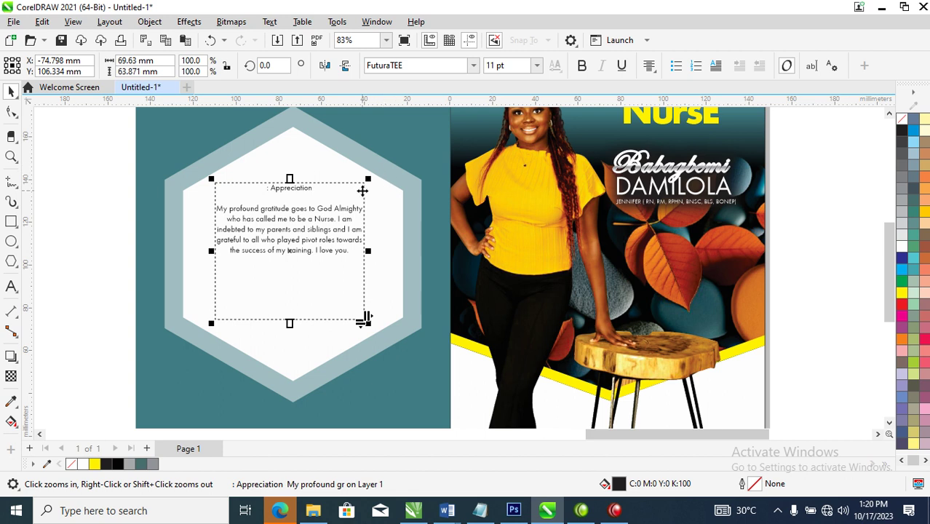
key("space")
left_click(390, 195)
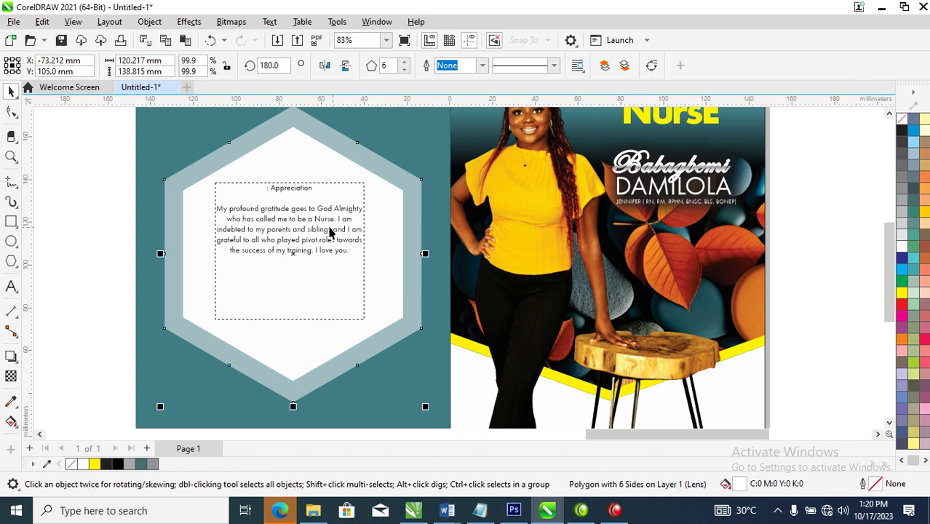
left_click_drag(353, 233, 355, 277)
Step: Fill the inner hexagon with yellow lightened to C0 M0 Y73 K0
left_click(332, 182)
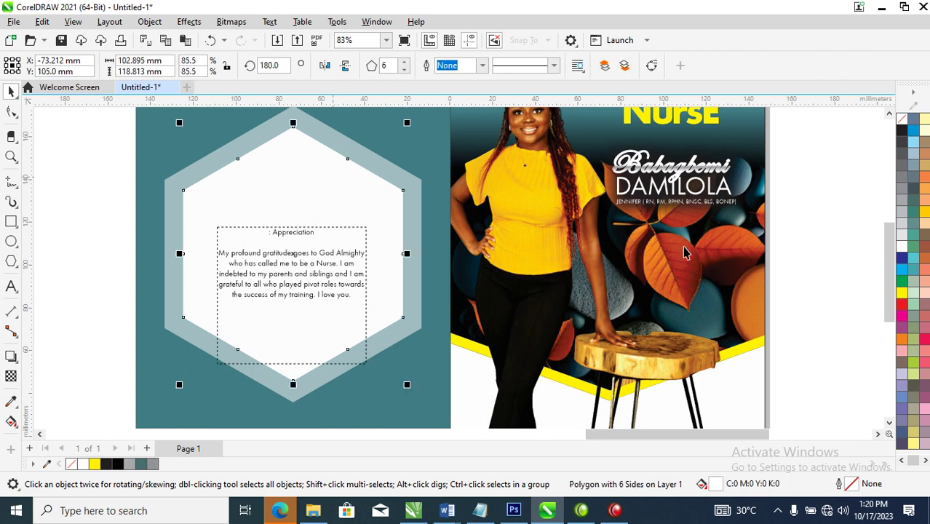
left_click(903, 293)
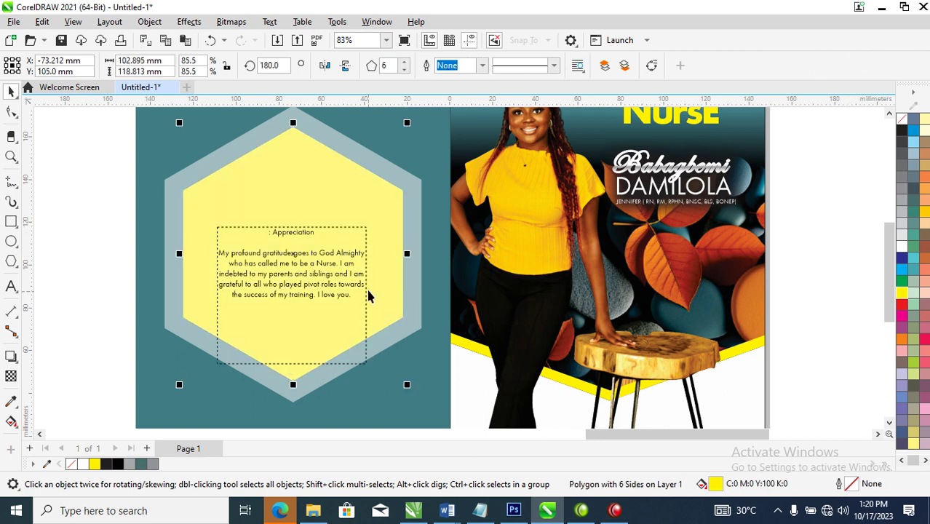
left_click(902, 248)
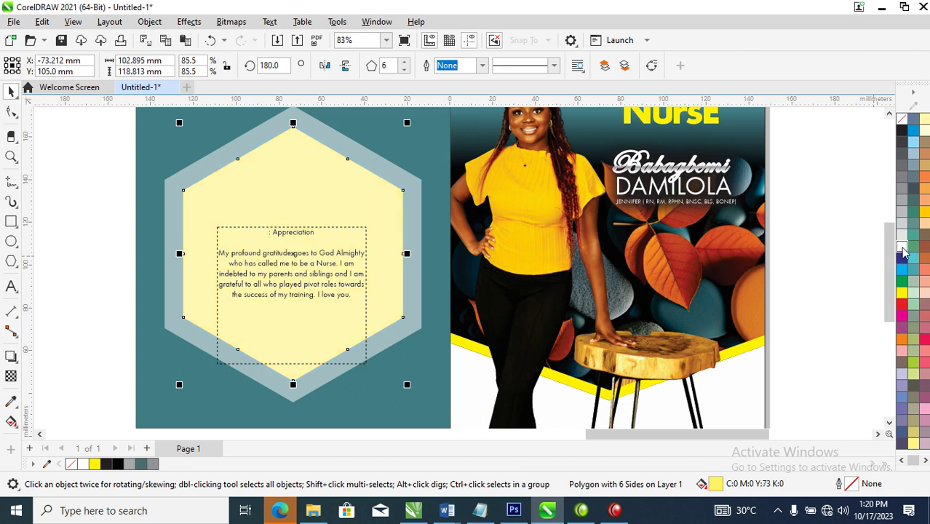
Step: Cut the Appreciation heading out of the paragraph and paste it as separate text above the message
double_click(315, 234)
left_click_drag(316, 232, 270, 231)
key("ctrl+x")
left_click(282, 198)
key("ctrl+v")
Step: Set the Appreciation heading in Edwardian Script ITC and enlarge it to about 39 pt near the hexagon's upper part
key("ctrl+space")
left_click(473, 66)
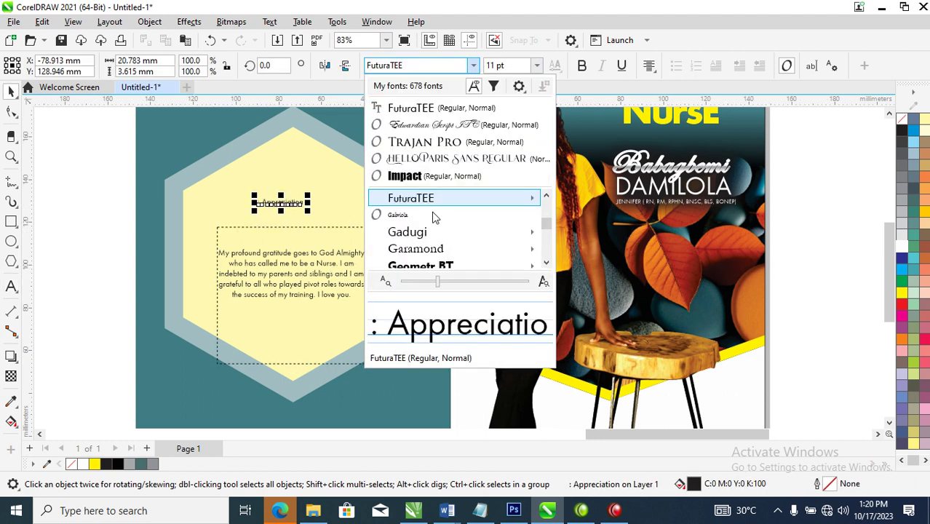
left_click(435, 127)
left_click_drag(303, 194, 337, 186)
Step: Delete the colon and space before the Appreciation heading and give the heading a black hairline outline
key("F8")
left_click(246, 181)
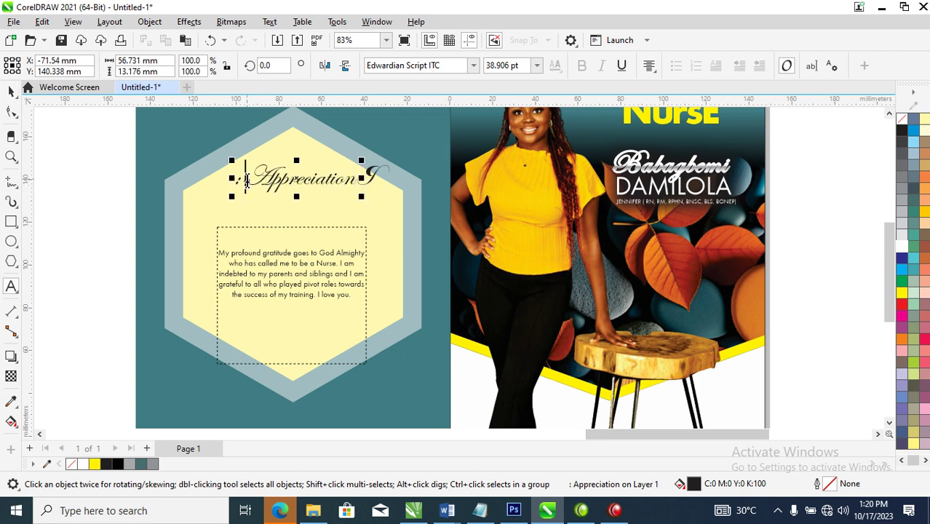
key("BackSpace")
key("BackSpace")
key("ctrl+space")
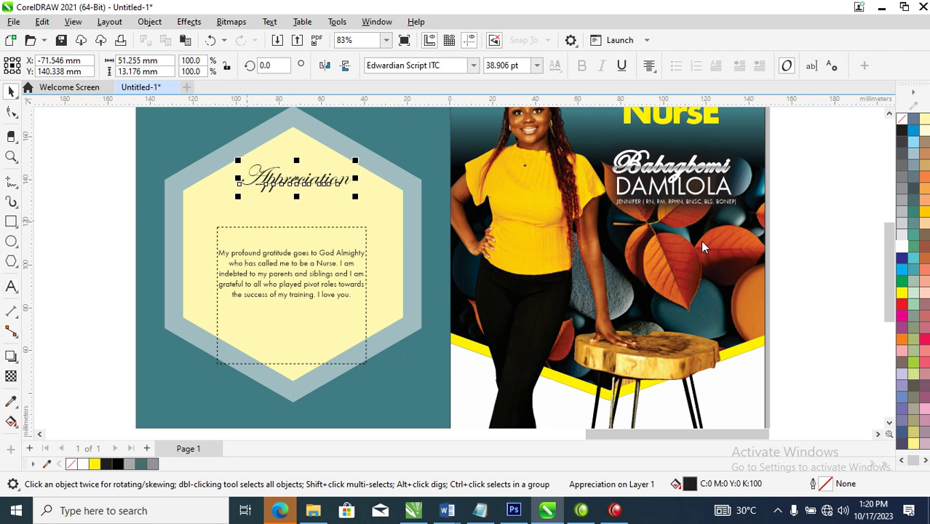
right_click(897, 134)
left_click(893, 140)
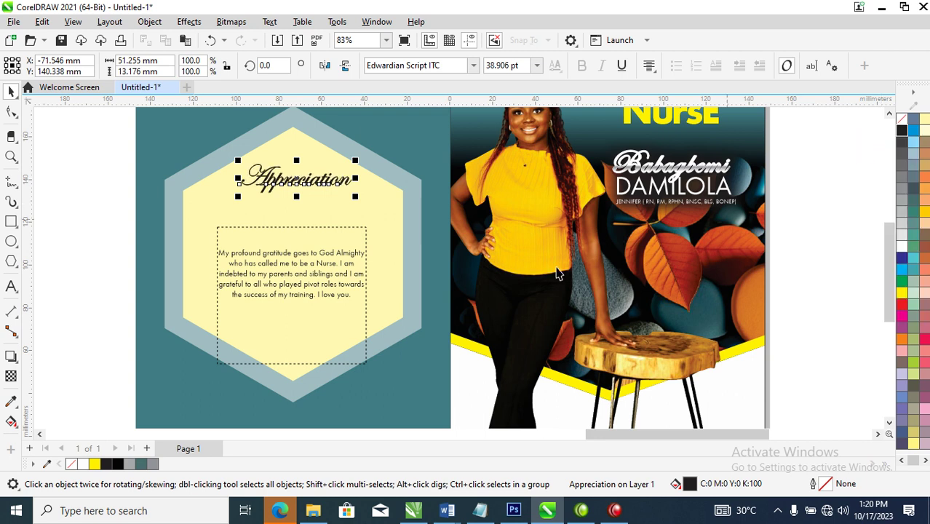
Step: Remove the blank lines above the gratitude message and set its text size to 12 pt
left_click(222, 256)
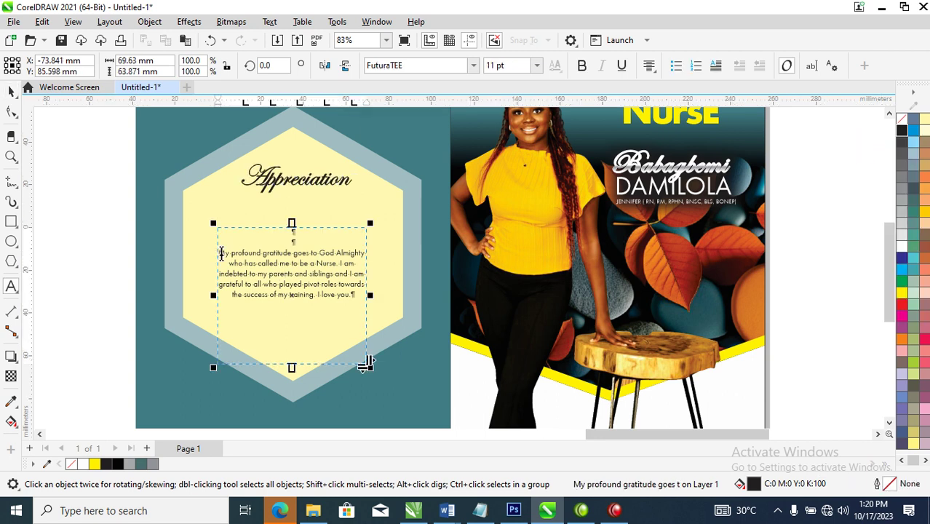
double_click(222, 254)
key("ctrl+space")
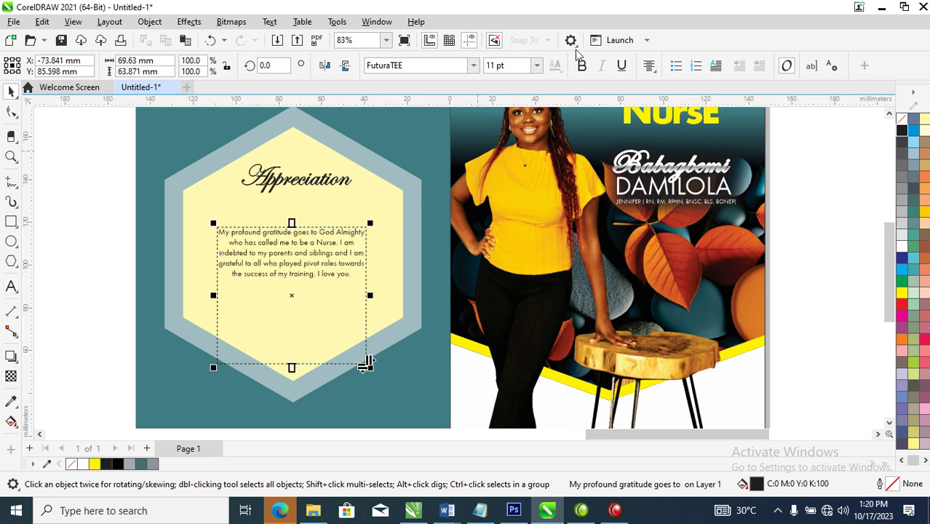
left_click_drag(512, 66, 419, 72)
type("12")
key("Return")
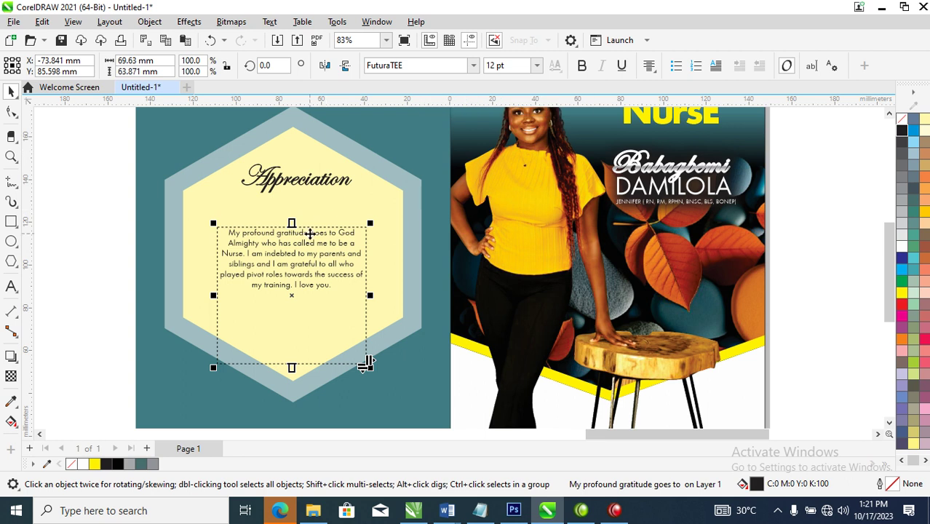
Step: Scale both hexagons down together about their common centre so they frame the text more closely
left_click(409, 181)
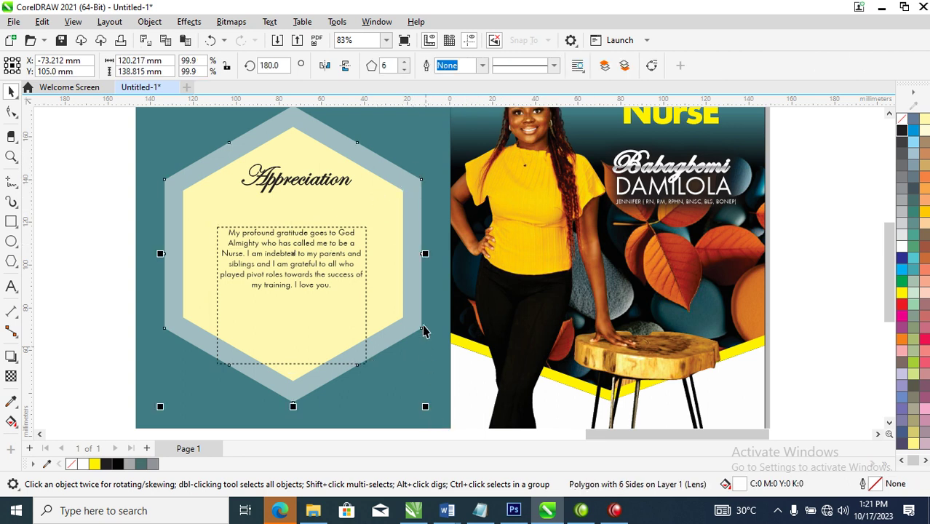
left_click(400, 297, "shift")
left_click_drag(425, 408, 407, 369)
Step: Move the Appreciation heading down just above the message and shorten the message frame to about 37 mm high
left_click_drag(318, 184, 311, 211)
left_click(297, 337)
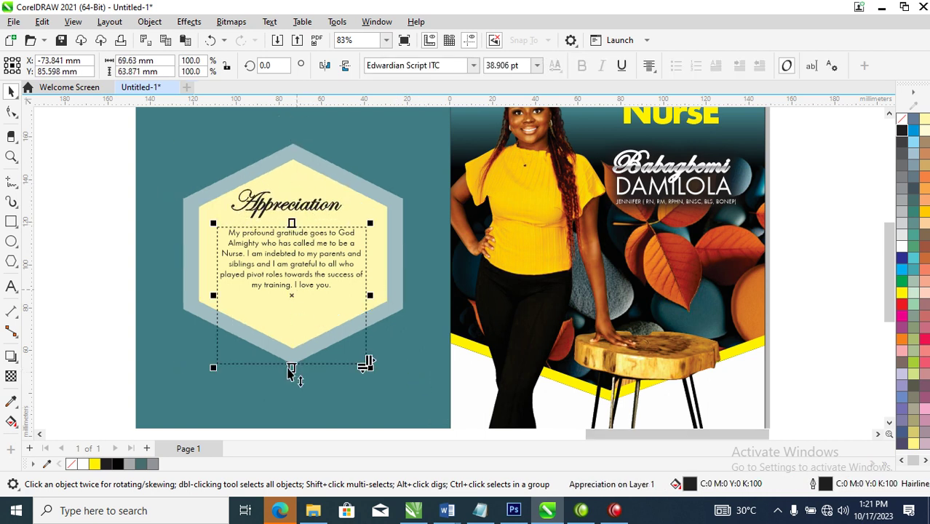
left_click_drag(292, 366, 300, 314)
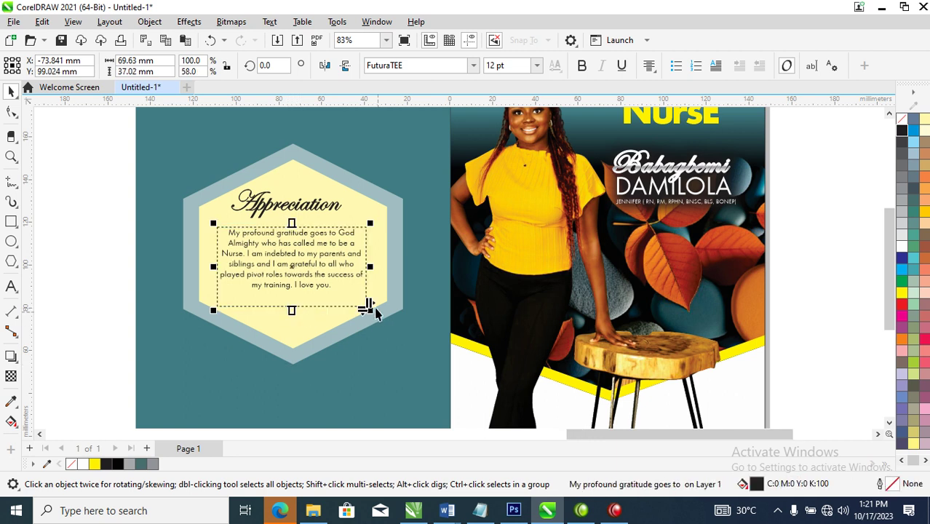
Step: Remove the outline from the front panel's PowerClip rectangle
scroll(370, 305, "down", 3)
key("z")
left_click_drag(376, 277, 569, 382)
left_click(637, 146)
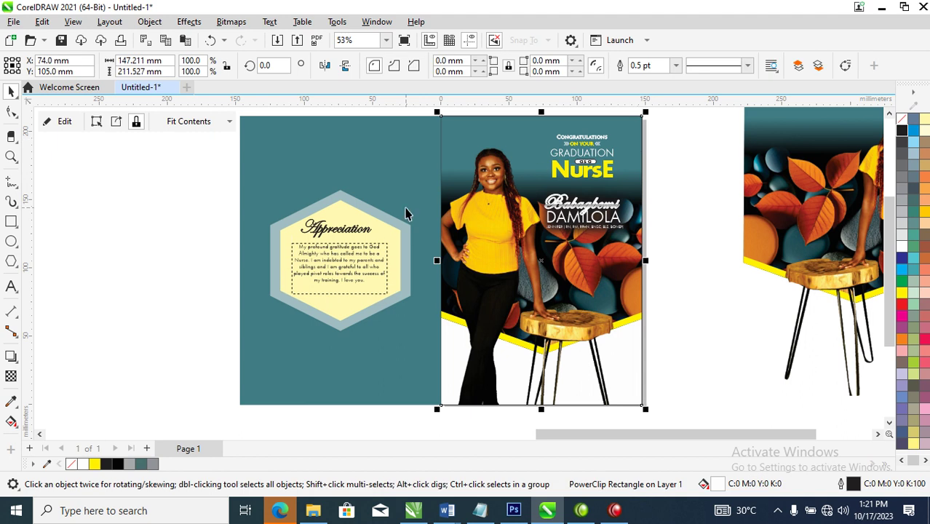
right_click(902, 119)
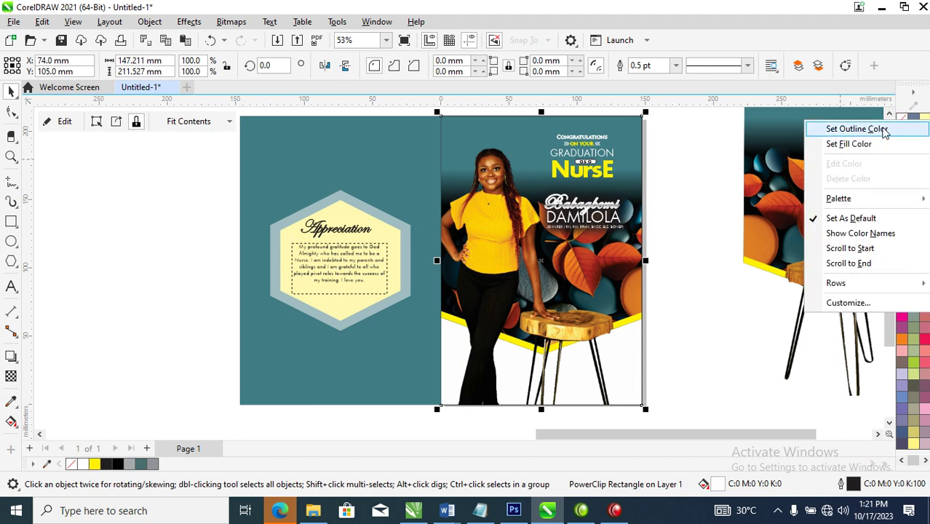
left_click(881, 130)
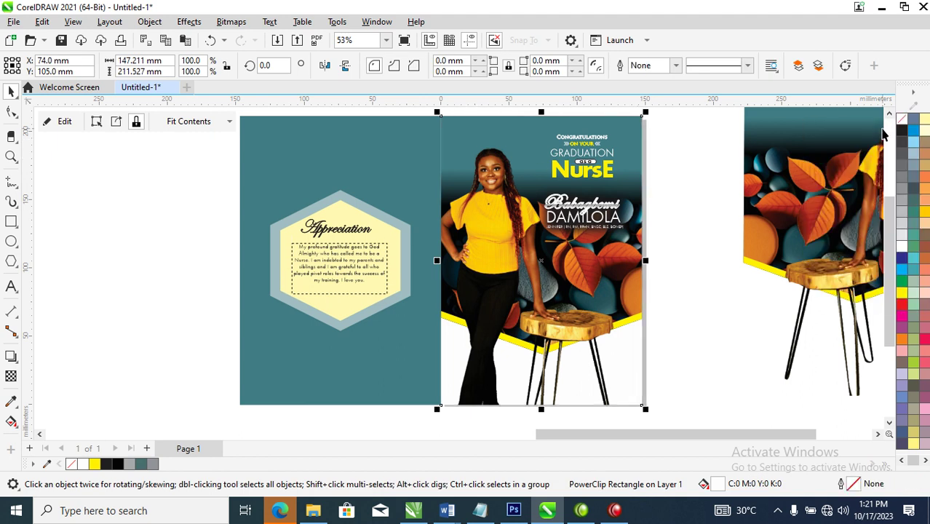